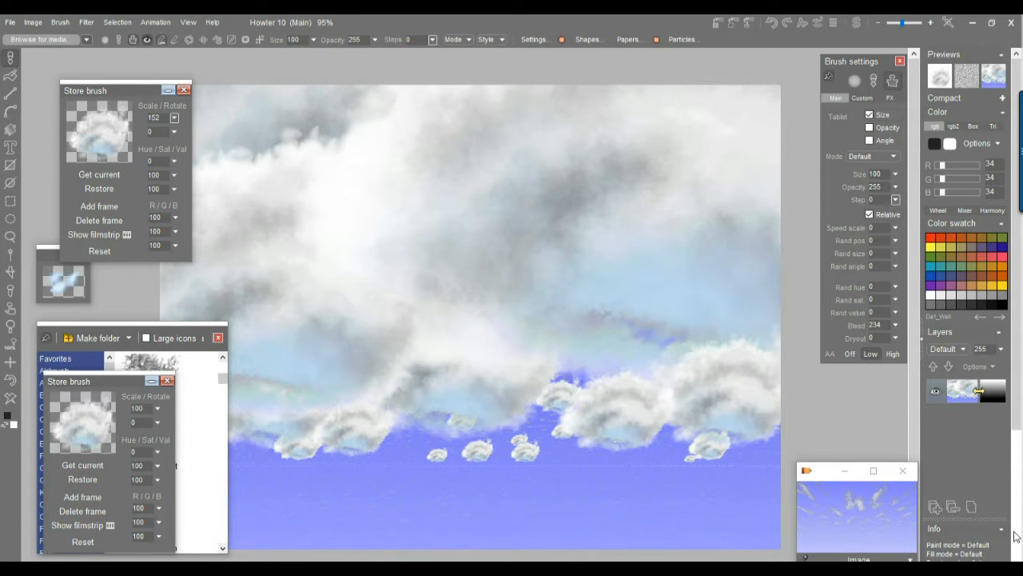
- Try the large stored cloud brush over different parts of the upper sky
{"action": "scroll", "coordinate": [1018, 495], "scroll_direction": "down", "scroll_amount": 3}
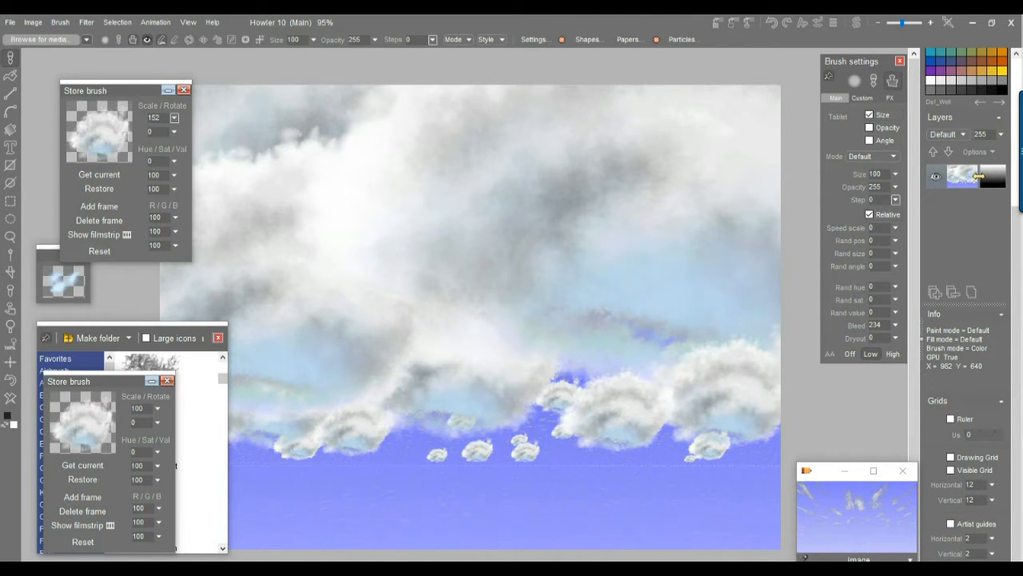
{"action": "left_click_drag", "start_coordinate": [734, 379], "coordinate": [764, 281]}
{"action": "left_click_drag", "start_coordinate": [516, 264], "coordinate": [768, 48]}
{"action": "mouse_move", "coordinate": [515, 244]}
{"action": "left_mouse_down"}
{"action": "mouse_move", "coordinate": [799, 72]}
{"action": "mouse_move", "coordinate": [736, 149]}
{"action": "left_mouse_up"}
{"action": "left_click_drag", "start_coordinate": [499, 228], "coordinate": [706, 160]}
{"action": "mouse_move", "coordinate": [546, 372]}
{"action": "left_mouse_down"}
{"action": "mouse_move", "coordinate": [404, 366]}
{"action": "mouse_move", "coordinate": [594, 198]}
{"action": "left_mouse_up"}
{"action": "left_click_drag", "start_coordinate": [387, 321], "coordinate": [706, 159]}
{"action": "left_click_drag", "start_coordinate": [534, 207], "coordinate": [693, 239]}
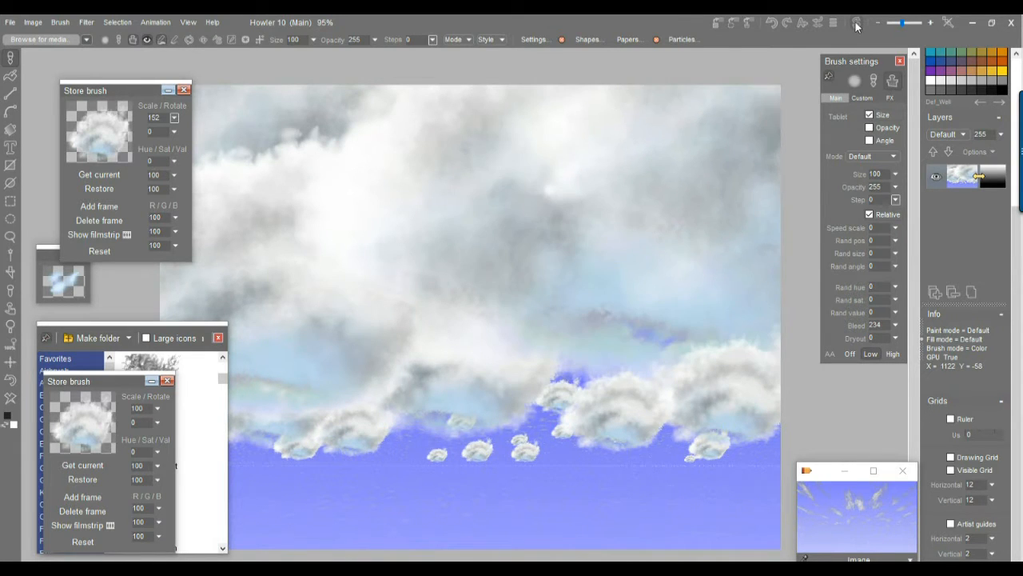
- Check the gradient on the swap image, return to the main sky, and reload the stored cloud brush scaled to 152
{"action": "left_click", "coordinate": [856, 24]}
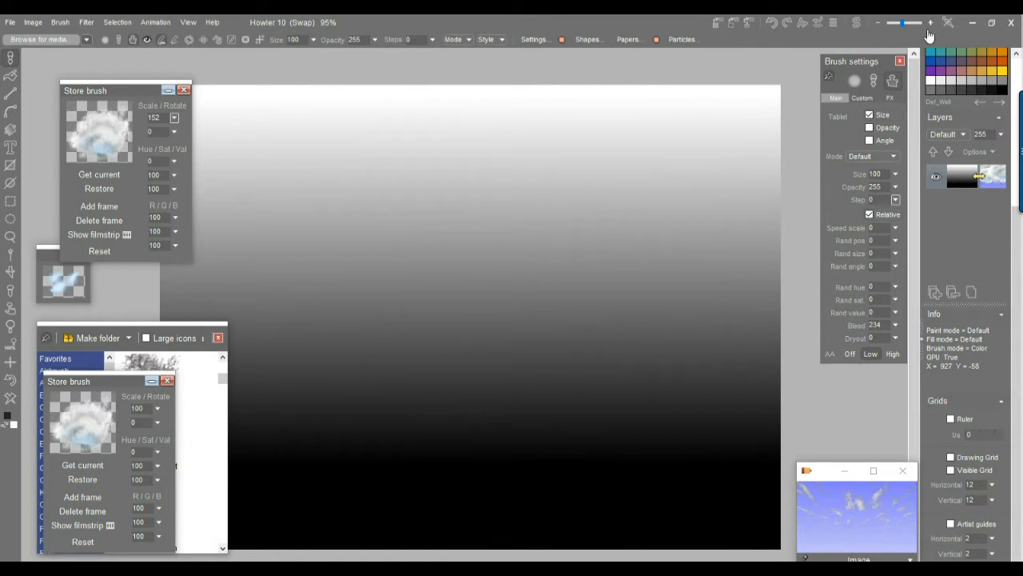
{"action": "left_click", "coordinate": [855, 27]}
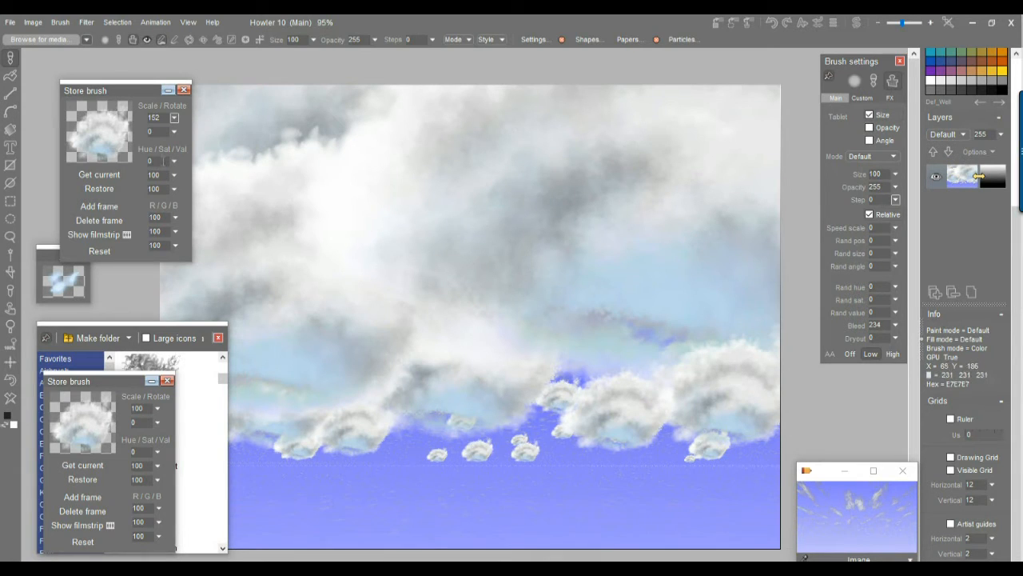
{"action": "left_click", "coordinate": [103, 126]}
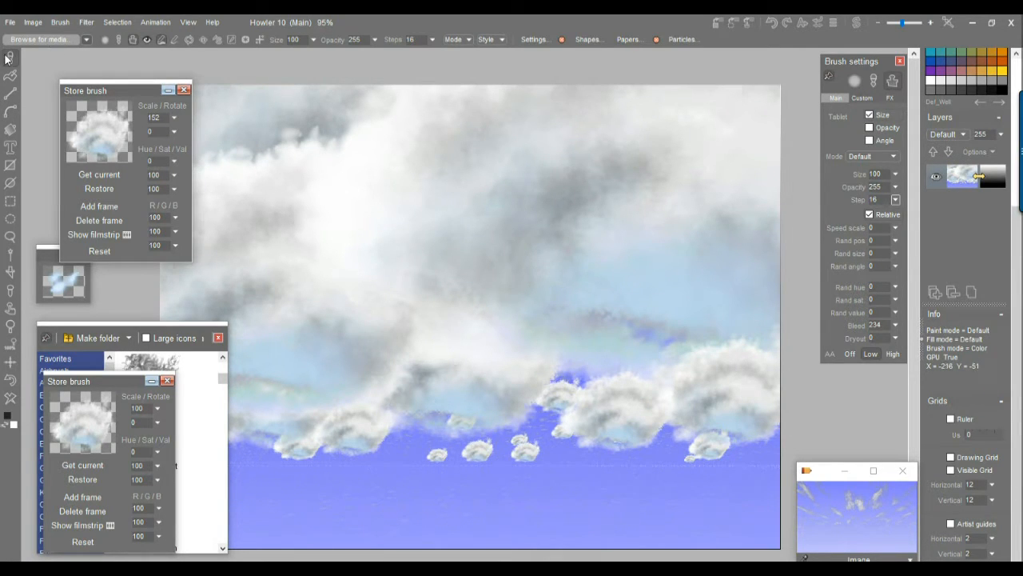
{"action": "mouse_move", "coordinate": [508, 340]}
{"action": "left_mouse_down"}
{"action": "mouse_move", "coordinate": [546, 329]}
{"action": "mouse_move", "coordinate": [591, 178]}
{"action": "mouse_move", "coordinate": [576, 180]}
{"action": "mouse_move", "coordinate": [841, 38]}
{"action": "left_mouse_up"}
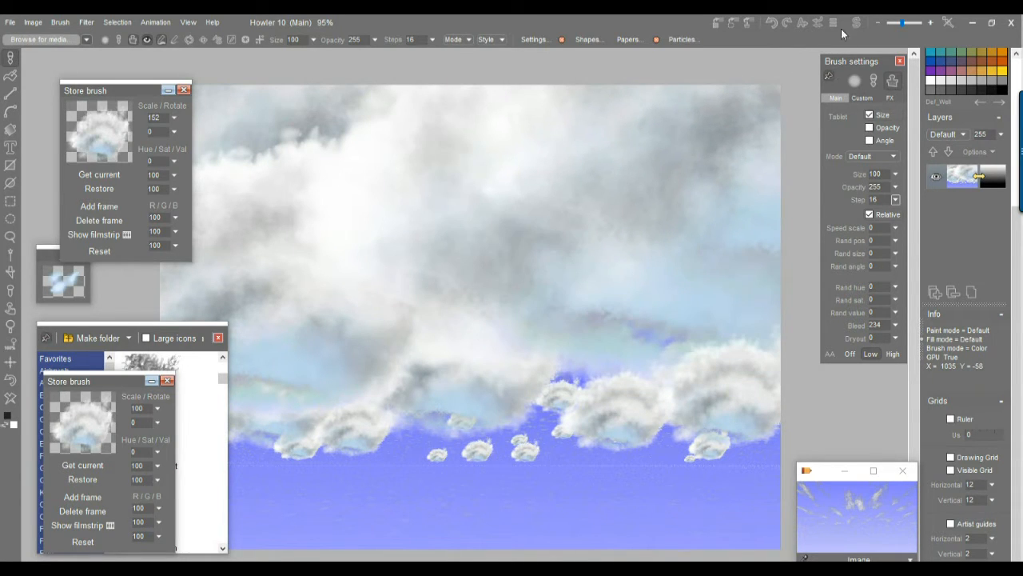
- Clear the swap image to white and return to the main image
{"action": "left_click", "coordinate": [856, 23]}
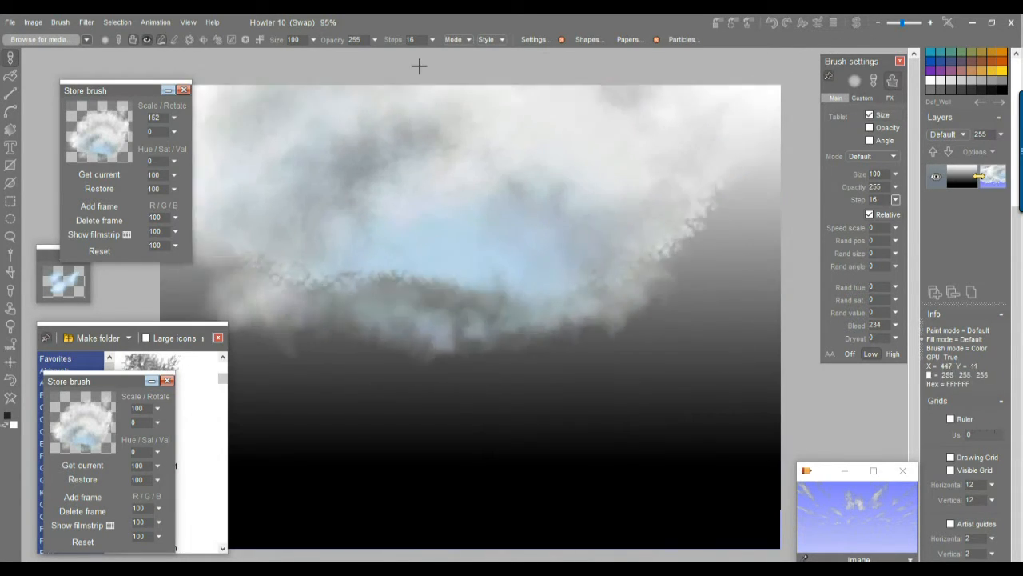
{"action": "left_click", "coordinate": [9, 399]}
{"action": "left_click", "coordinate": [856, 24]}
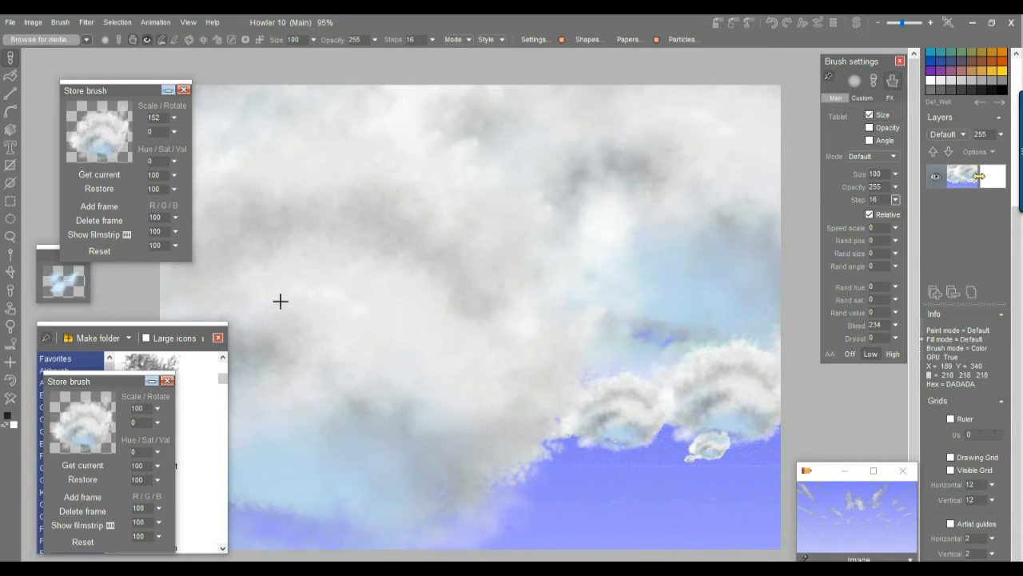
- Clear the main image to white, swap the foreground and background colours, and clear it to near-black
{"action": "scroll", "coordinate": [265, 246], "scroll_direction": "up", "scroll_amount": 3}
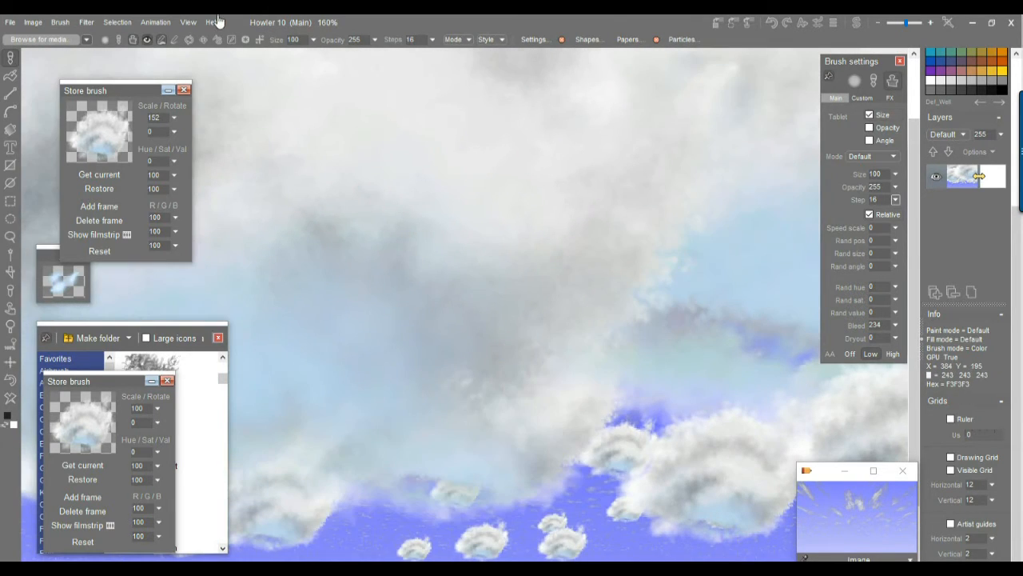
{"action": "scroll", "coordinate": [610, 222], "scroll_direction": "down", "scroll_amount": 2}
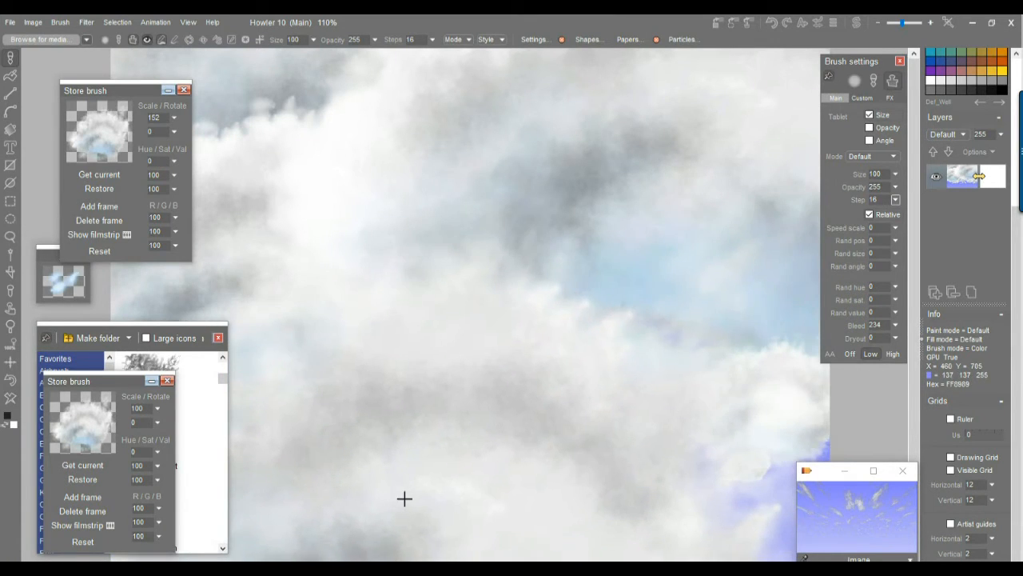
{"action": "left_click", "coordinate": [8, 401]}
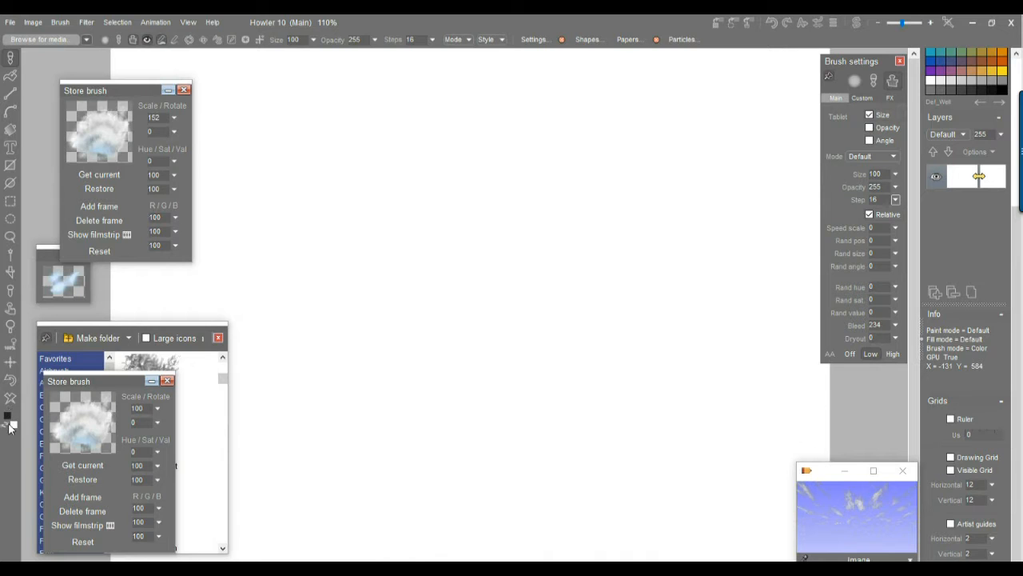
{"action": "left_click", "coordinate": [8, 424]}
{"action": "left_click", "coordinate": [9, 401]}
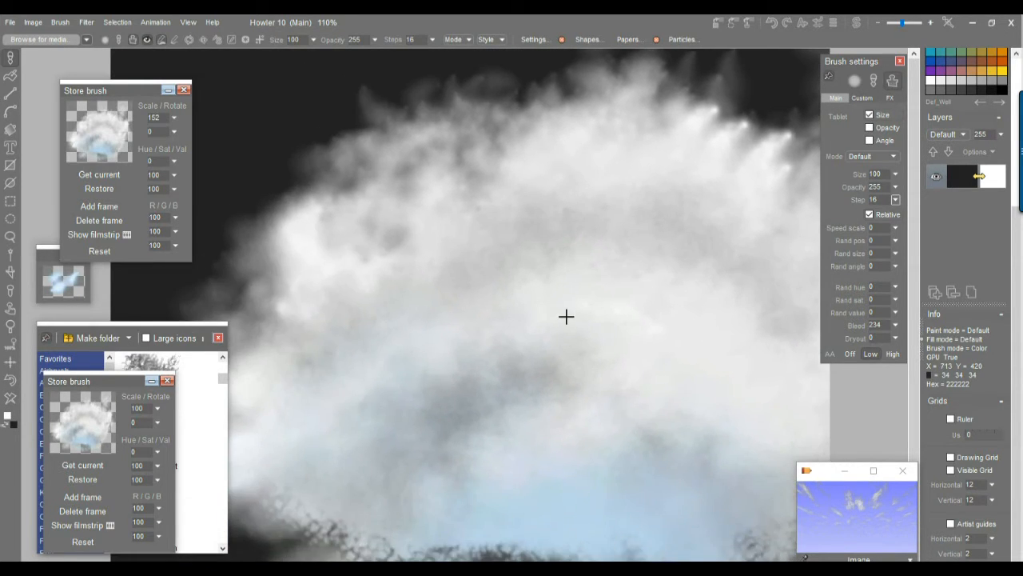
- Render a brick texture over the canvas with thick blue mortar and orange-red bricks
{"action": "scroll", "coordinate": [566, 315], "scroll_direction": "down", "scroll_amount": 5}
{"action": "scroll", "coordinate": [482, 294], "scroll_direction": "up", "scroll_amount": 2}
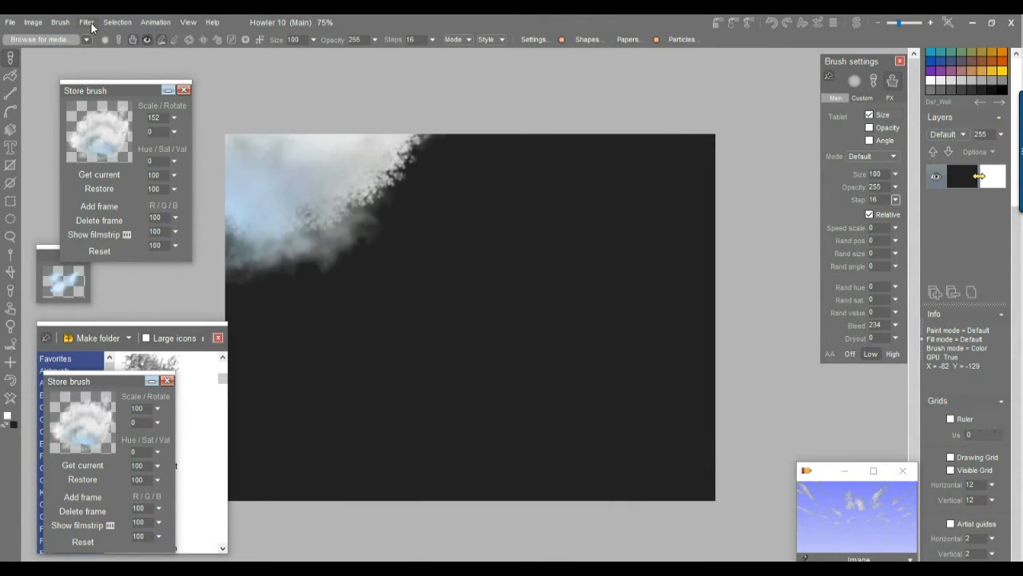
{"action": "left_click", "coordinate": [88, 22]}
{"action": "mouse_move", "coordinate": [210, 215]}
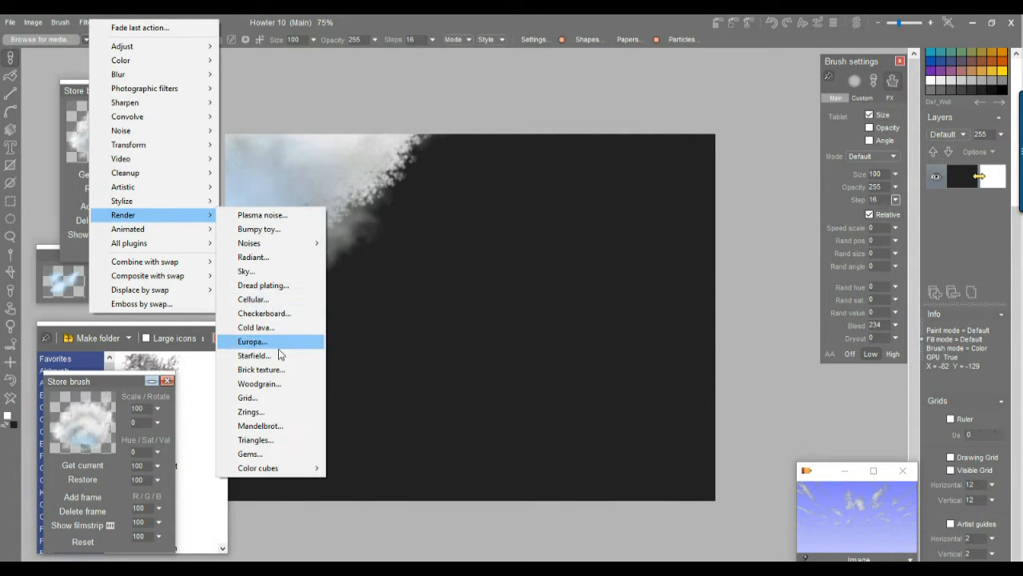
{"action": "left_click", "coordinate": [277, 368]}
{"action": "left_click", "coordinate": [538, 274]}
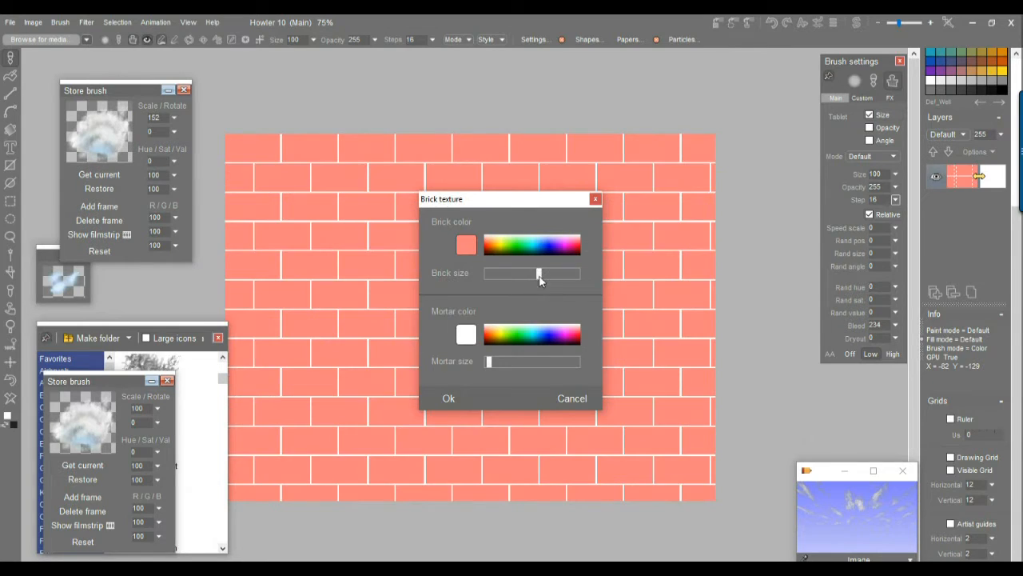
{"action": "left_click", "coordinate": [511, 361]}
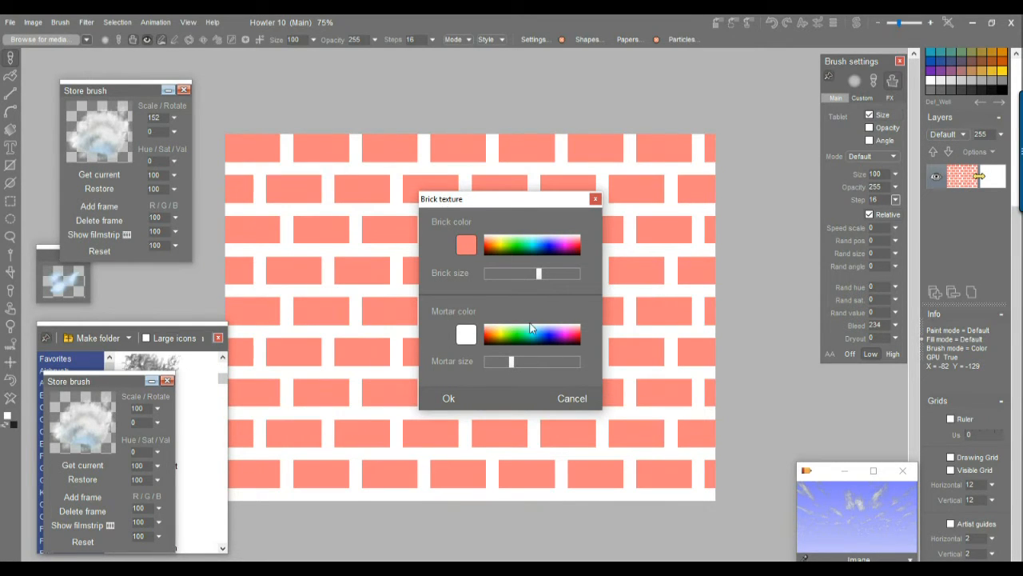
{"action": "left_click_drag", "start_coordinate": [558, 338], "coordinate": [546, 337]}
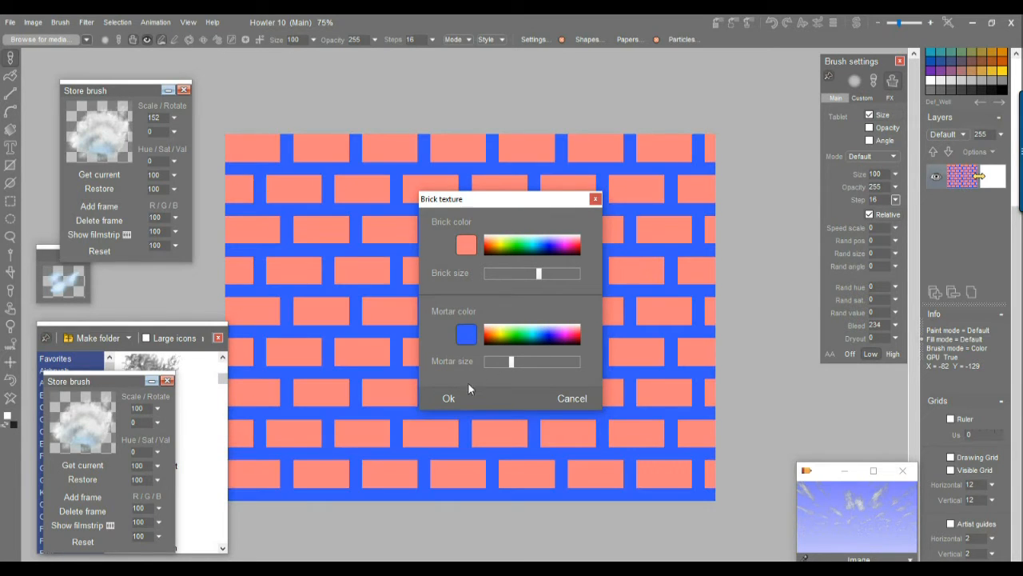
{"action": "left_click_drag", "start_coordinate": [484, 243], "coordinate": [486, 243]}
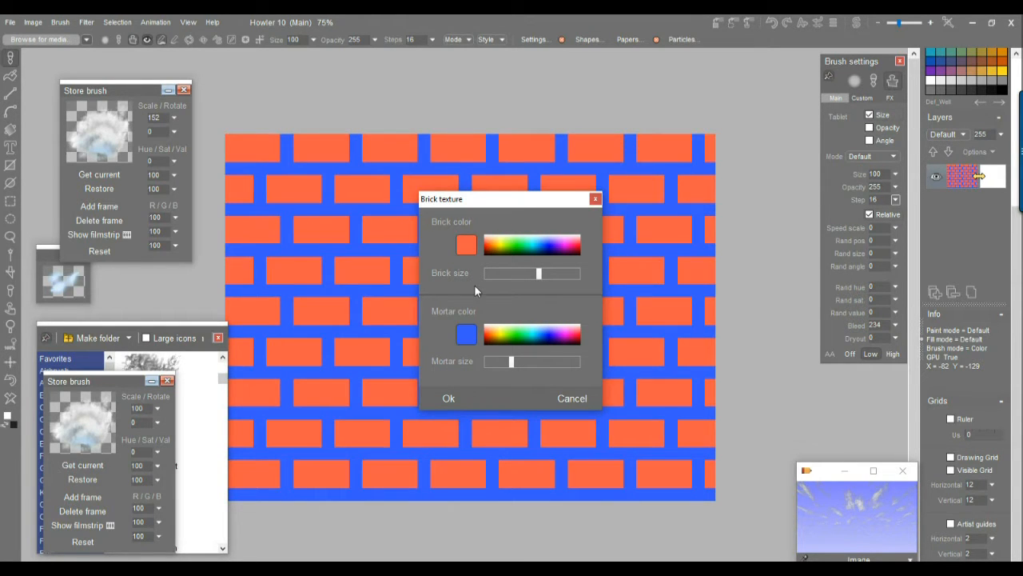
{"action": "left_click", "coordinate": [449, 397]}
- Examine the cloud brush's soft, semi-transparent edges against the brick pattern at several magnifications
{"action": "scroll", "coordinate": [381, 351], "scroll_direction": "up", "scroll_amount": 2}
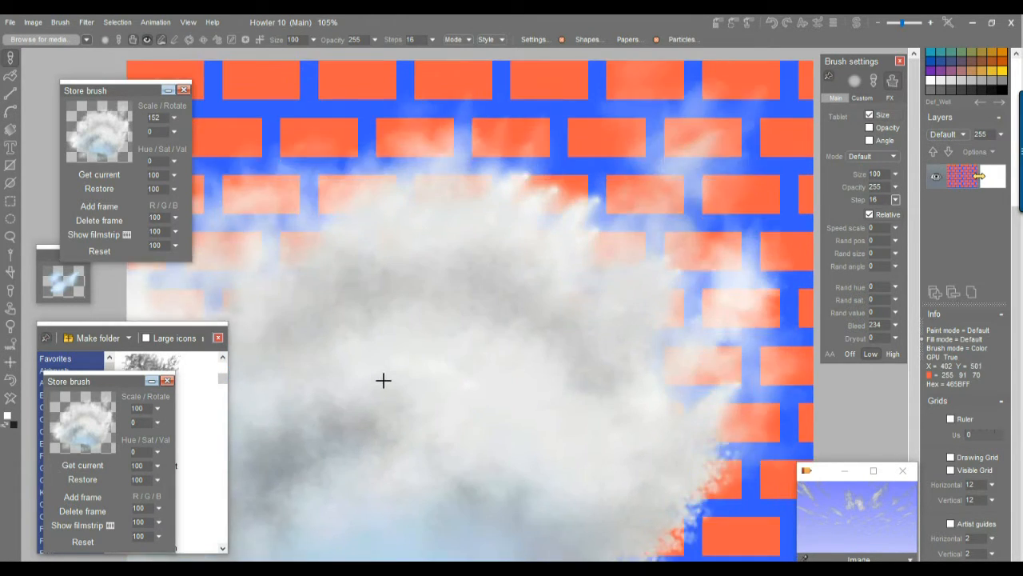
{"action": "mouse_move", "coordinate": [397, 510]}
{"action": "left_mouse_down"}
{"action": "mouse_move", "coordinate": [546, 509]}
{"action": "mouse_move", "coordinate": [606, 490]}
{"action": "mouse_move", "coordinate": [586, 444]}
{"action": "mouse_move", "coordinate": [555, 425]}
{"action": "mouse_move", "coordinate": [508, 430]}
{"action": "left_mouse_up"}
{"action": "scroll", "coordinate": [637, 477], "scroll_direction": "up", "scroll_amount": 3}
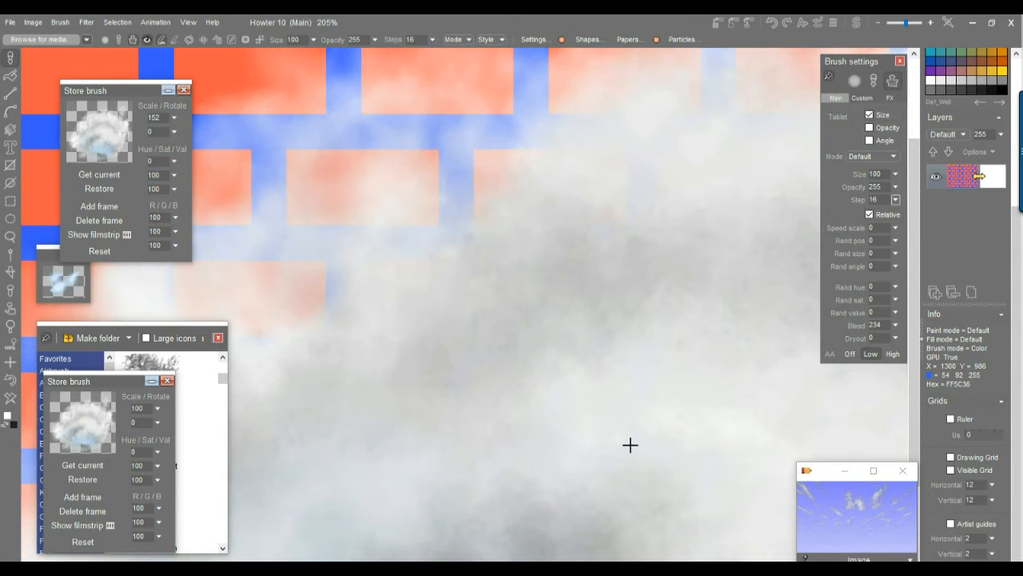
{"action": "scroll", "coordinate": [621, 425], "scroll_direction": "down", "scroll_amount": 3}
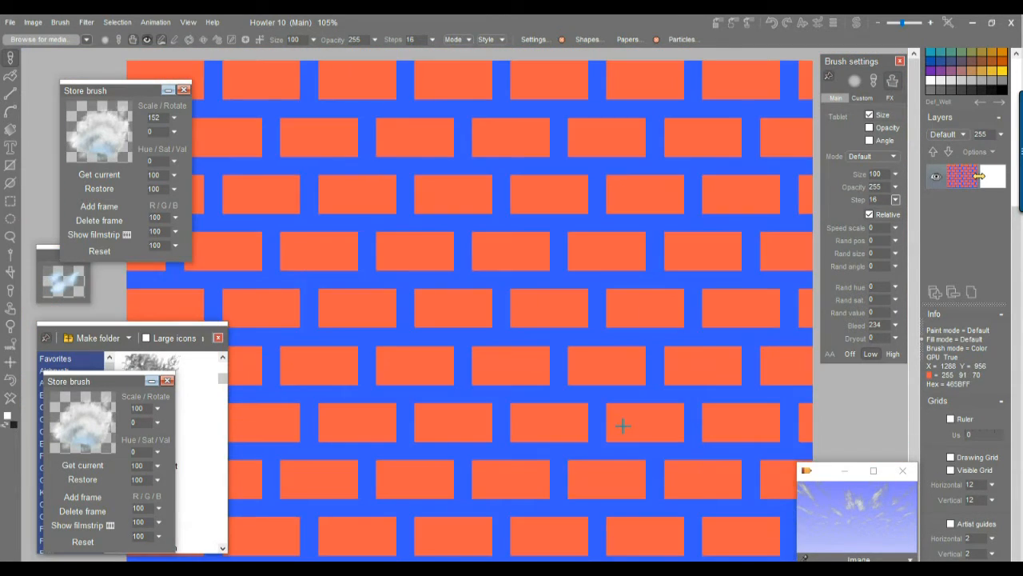
{"action": "scroll", "coordinate": [459, 311], "scroll_direction": "down", "scroll_amount": 2}
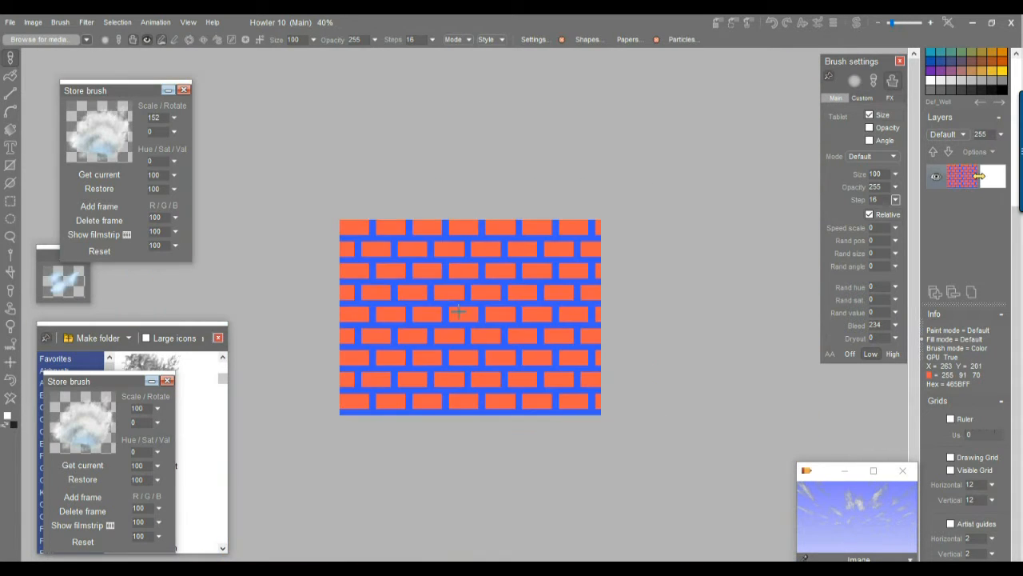
{"action": "scroll", "coordinate": [462, 311], "scroll_direction": "up", "scroll_amount": 1}
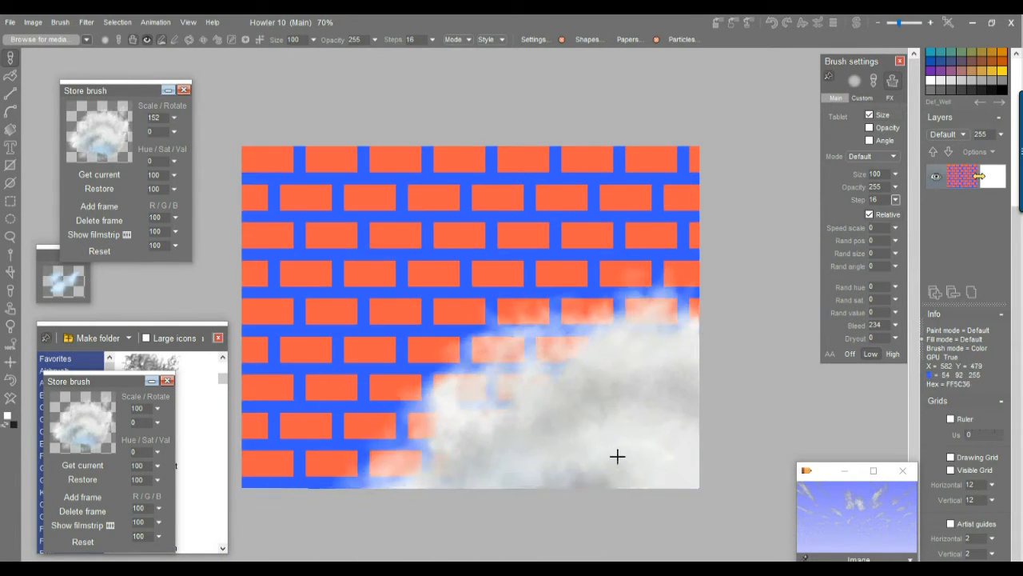
- Move the lower Store brush window aside, swap the foreground and background colours, and clear the canvas to white
{"action": "mouse_move", "coordinate": [120, 383]}
{"action": "left_mouse_down"}
{"action": "mouse_move", "coordinate": [160, 378]}
{"action": "mouse_move", "coordinate": [96, 397]}
{"action": "left_mouse_up"}
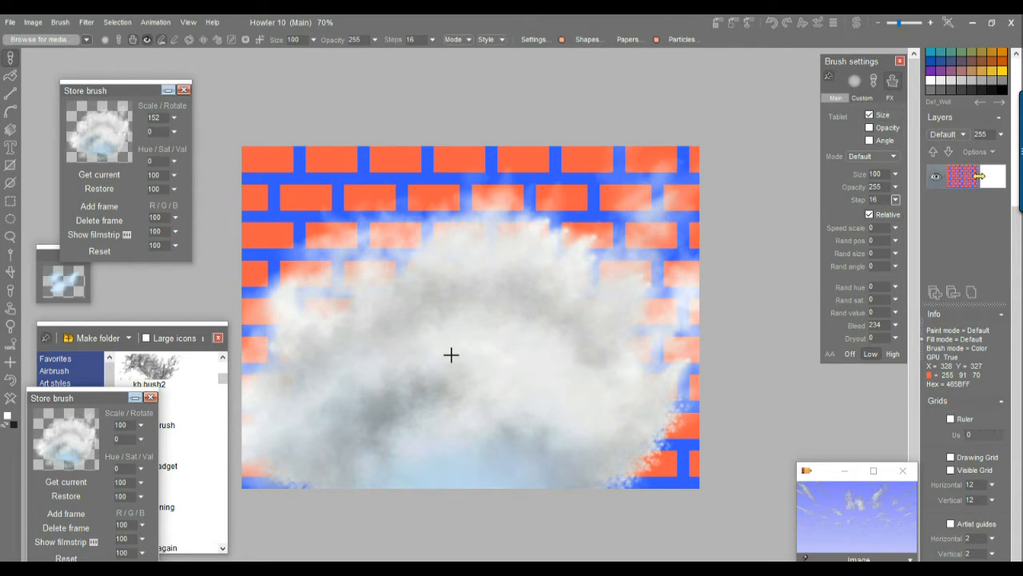
{"action": "left_click", "coordinate": [10, 400]}
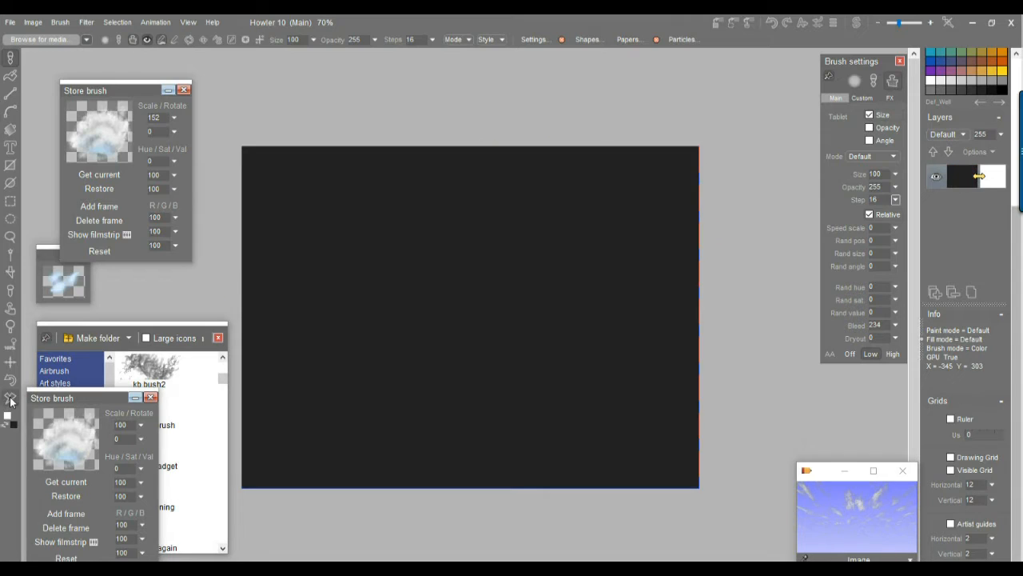
{"action": "left_click", "coordinate": [10, 414]}
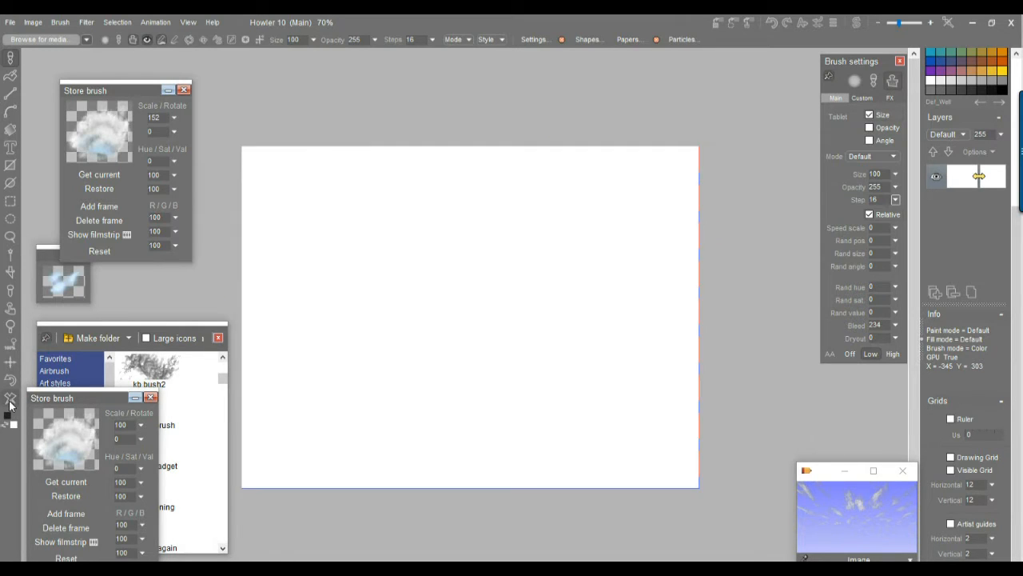
{"action": "left_click", "coordinate": [147, 40]}
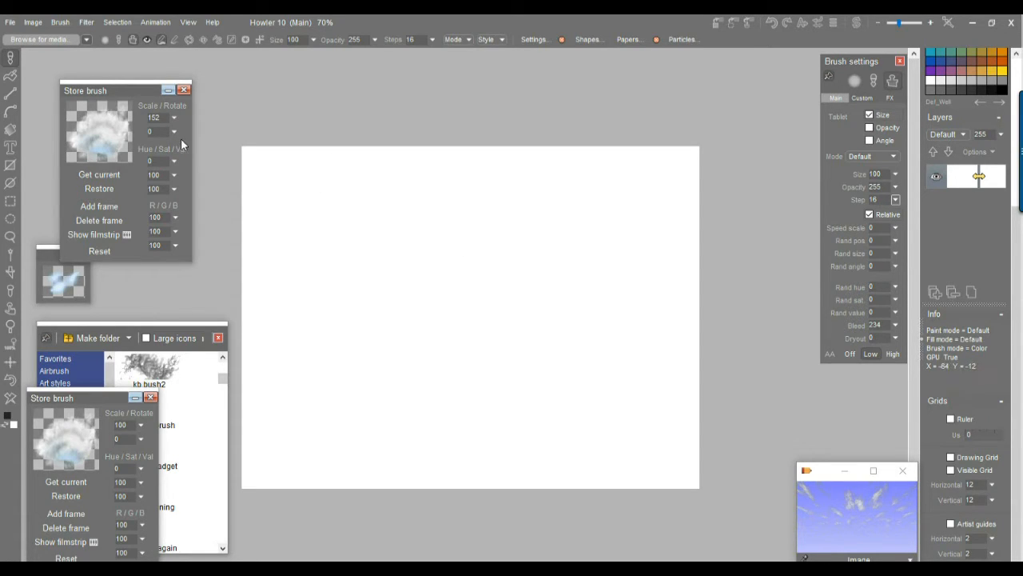
{"action": "left_click", "coordinate": [118, 24]}
{"action": "mouse_move", "coordinate": [240, 72]}
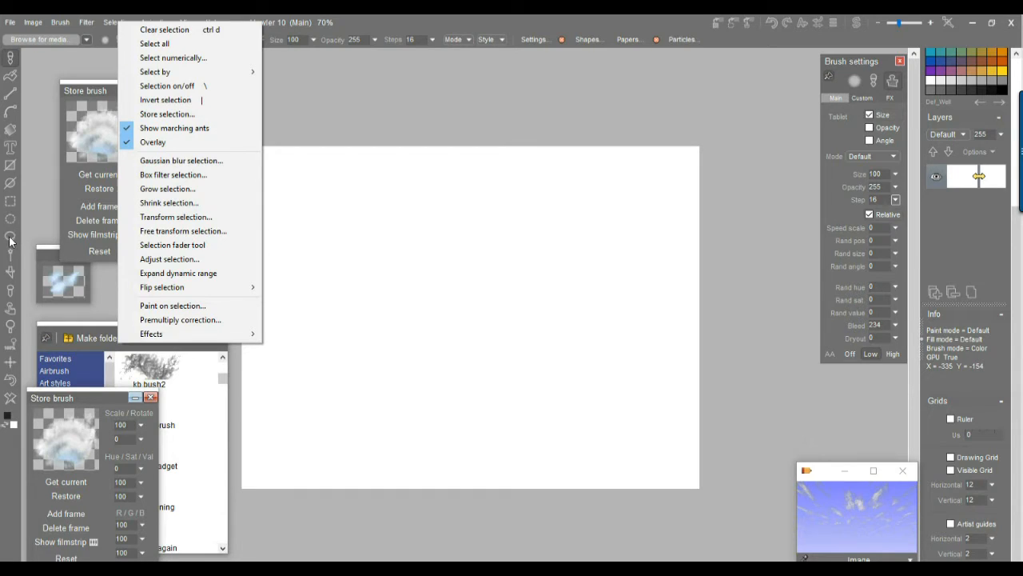
{"action": "left_click", "coordinate": [371, 20]}
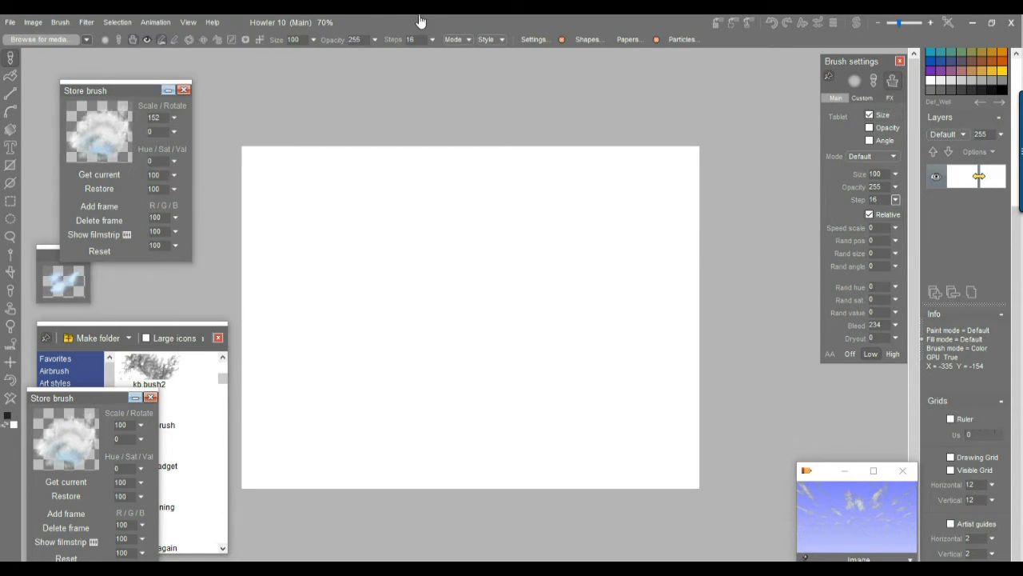
- Outline a closed, bumpy cloud shape in the centre of the canvas with the Hard 50 Paint on alpha brush
{"action": "right_click", "coordinate": [11, 59]}
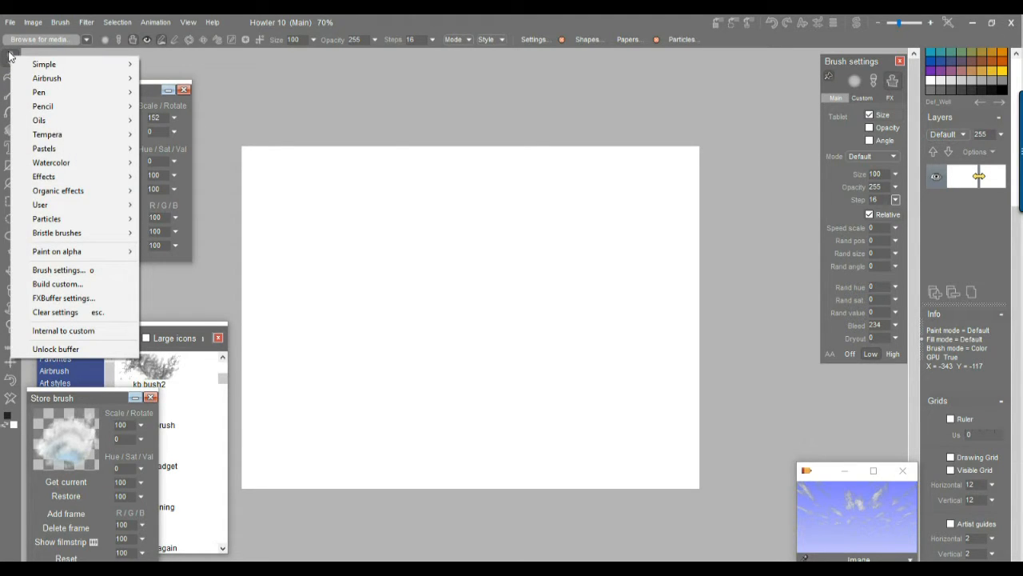
{"action": "left_click", "coordinate": [87, 42]}
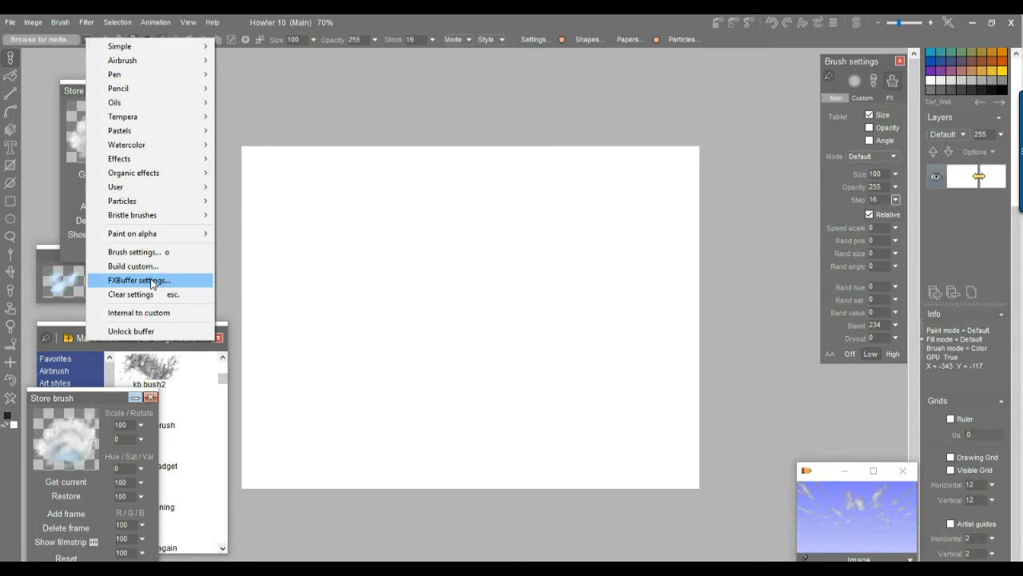
{"action": "mouse_move", "coordinate": [168, 240]}
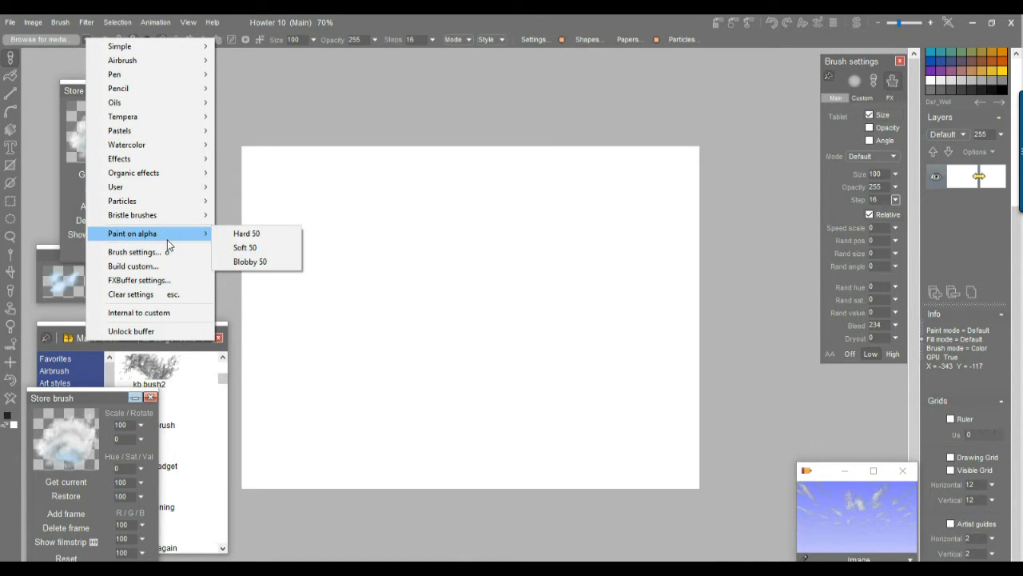
{"action": "left_click", "coordinate": [246, 233]}
{"action": "mouse_move", "coordinate": [504, 262]}
{"action": "left_mouse_down"}
{"action": "mouse_move", "coordinate": [426, 269]}
{"action": "mouse_move", "coordinate": [365, 320]}
{"action": "mouse_move", "coordinate": [368, 382]}
{"action": "mouse_move", "coordinate": [396, 394]}
{"action": "mouse_move", "coordinate": [528, 382]}
{"action": "mouse_move", "coordinate": [577, 365]}
{"action": "mouse_move", "coordinate": [617, 313]}
{"action": "mouse_move", "coordinate": [611, 284]}
{"action": "mouse_move", "coordinate": [504, 263]}
{"action": "left_mouse_up"}
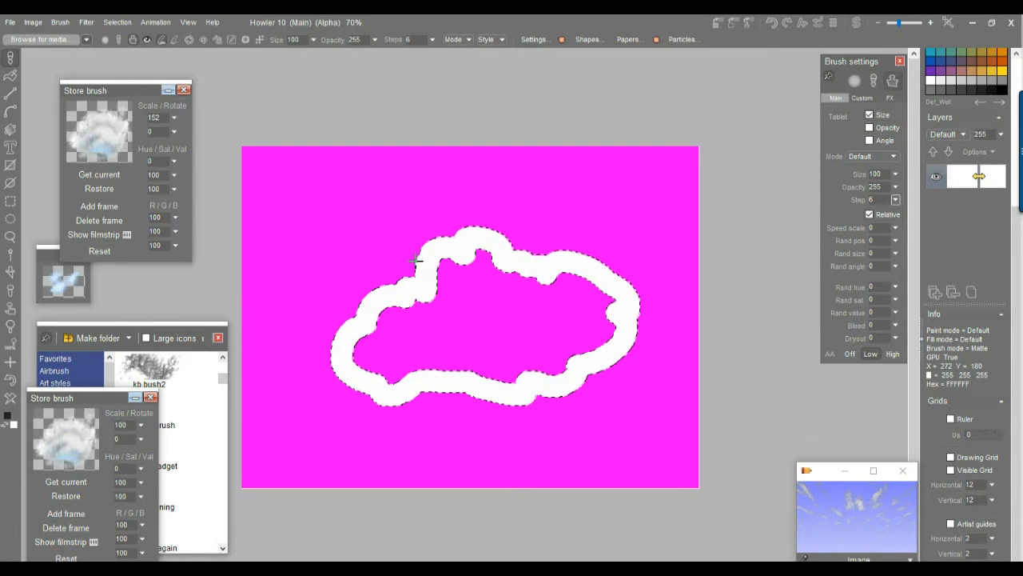
{"action": "left_click_drag", "start_coordinate": [417, 255], "coordinate": [467, 242]}
- Fill the inside of the cloud outline on the alpha selection with the hard brush, including the small gap near its upper right
{"action": "scroll", "coordinate": [472, 254], "scroll_direction": "up", "scroll_amount": 3}
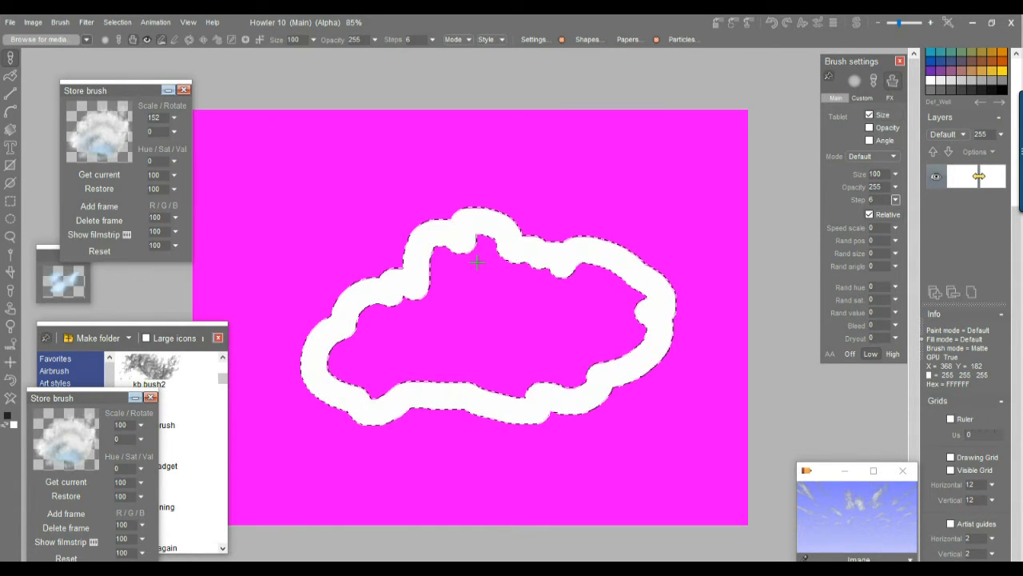
{"action": "mouse_move", "coordinate": [440, 222]}
{"action": "left_mouse_down"}
{"action": "mouse_move", "coordinate": [411, 242]}
{"action": "mouse_move", "coordinate": [437, 250]}
{"action": "mouse_move", "coordinate": [405, 266]}
{"action": "left_mouse_up"}
{"action": "mouse_move", "coordinate": [389, 300]}
{"action": "left_mouse_down"}
{"action": "mouse_move", "coordinate": [327, 324]}
{"action": "mouse_move", "coordinate": [344, 350]}
{"action": "mouse_move", "coordinate": [380, 346]}
{"action": "mouse_move", "coordinate": [422, 311]}
{"action": "mouse_move", "coordinate": [348, 338]}
{"action": "mouse_move", "coordinate": [415, 294]}
{"action": "mouse_move", "coordinate": [481, 272]}
{"action": "mouse_move", "coordinate": [456, 252]}
{"action": "mouse_move", "coordinate": [514, 231]}
{"action": "mouse_move", "coordinate": [482, 216]}
{"action": "mouse_move", "coordinate": [522, 225]}
{"action": "mouse_move", "coordinate": [502, 251]}
{"action": "mouse_move", "coordinate": [602, 260]}
{"action": "mouse_move", "coordinate": [637, 250]}
{"action": "mouse_move", "coordinate": [690, 280]}
{"action": "mouse_move", "coordinate": [633, 318]}
{"action": "left_mouse_up"}
{"action": "mouse_move", "coordinate": [601, 378]}
{"action": "left_mouse_down"}
{"action": "mouse_move", "coordinate": [572, 354]}
{"action": "mouse_move", "coordinate": [626, 333]}
{"action": "mouse_move", "coordinate": [541, 303]}
{"action": "mouse_move", "coordinate": [610, 289]}
{"action": "mouse_move", "coordinate": [462, 292]}
{"action": "mouse_move", "coordinate": [527, 280]}
{"action": "mouse_move", "coordinate": [455, 305]}
{"action": "mouse_move", "coordinate": [505, 341]}
{"action": "mouse_move", "coordinate": [584, 356]}
{"action": "mouse_move", "coordinate": [592, 391]}
{"action": "mouse_move", "coordinate": [627, 384]}
{"action": "mouse_move", "coordinate": [689, 327]}
{"action": "mouse_move", "coordinate": [699, 346]}
{"action": "mouse_move", "coordinate": [640, 334]}
{"action": "mouse_move", "coordinate": [655, 326]}
{"action": "mouse_move", "coordinate": [600, 386]}
{"action": "mouse_move", "coordinate": [540, 418]}
{"action": "mouse_move", "coordinate": [319, 421]}
{"action": "mouse_move", "coordinate": [292, 403]}
{"action": "mouse_move", "coordinate": [296, 360]}
{"action": "mouse_move", "coordinate": [361, 347]}
{"action": "mouse_move", "coordinate": [311, 389]}
{"action": "mouse_move", "coordinate": [584, 389]}
{"action": "mouse_move", "coordinate": [381, 370]}
{"action": "mouse_move", "coordinate": [501, 356]}
{"action": "mouse_move", "coordinate": [414, 338]}
{"action": "left_mouse_up"}
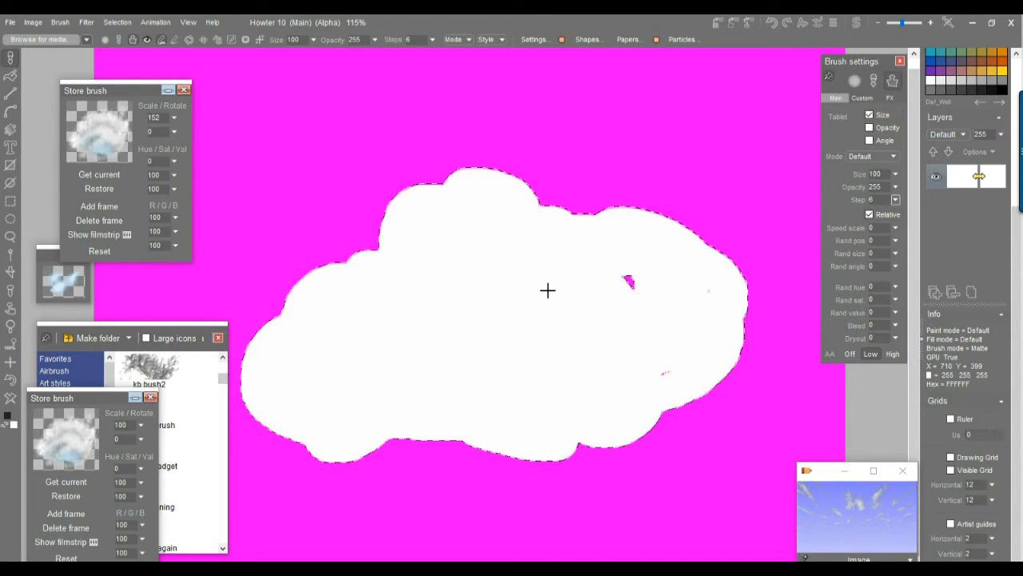
{"action": "left_click_drag", "start_coordinate": [633, 289], "coordinate": [624, 279]}
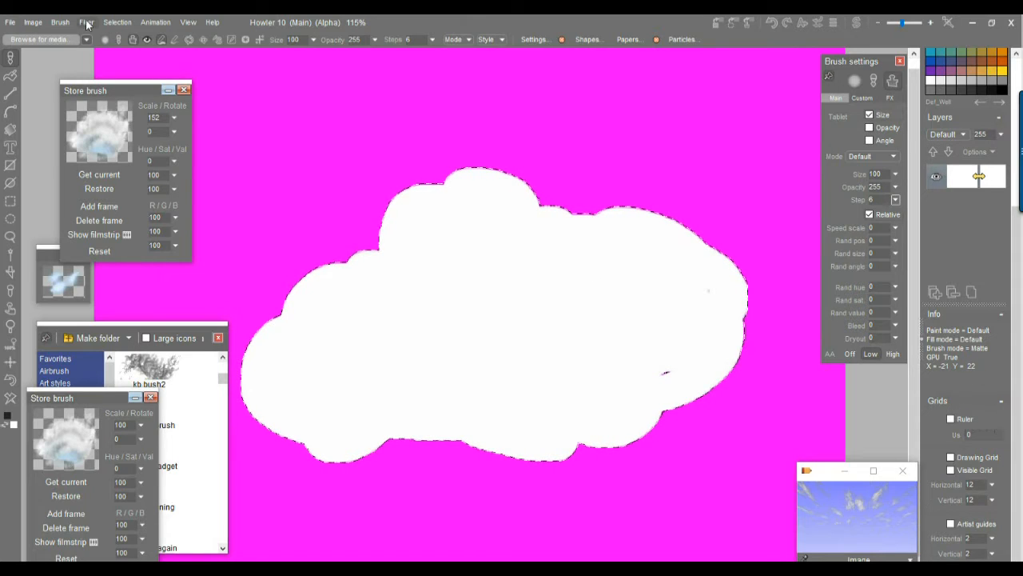
- Clear the cloud selection and render a Cold lava texture over the canvas at the offered scale
{"action": "left_click", "coordinate": [12, 366]}
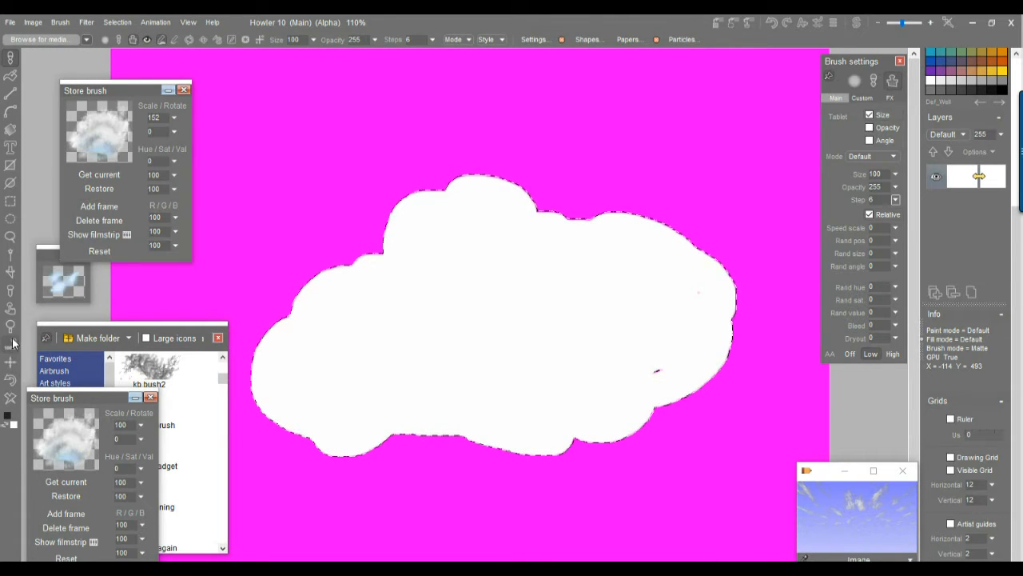
{"action": "left_click", "coordinate": [14, 385]}
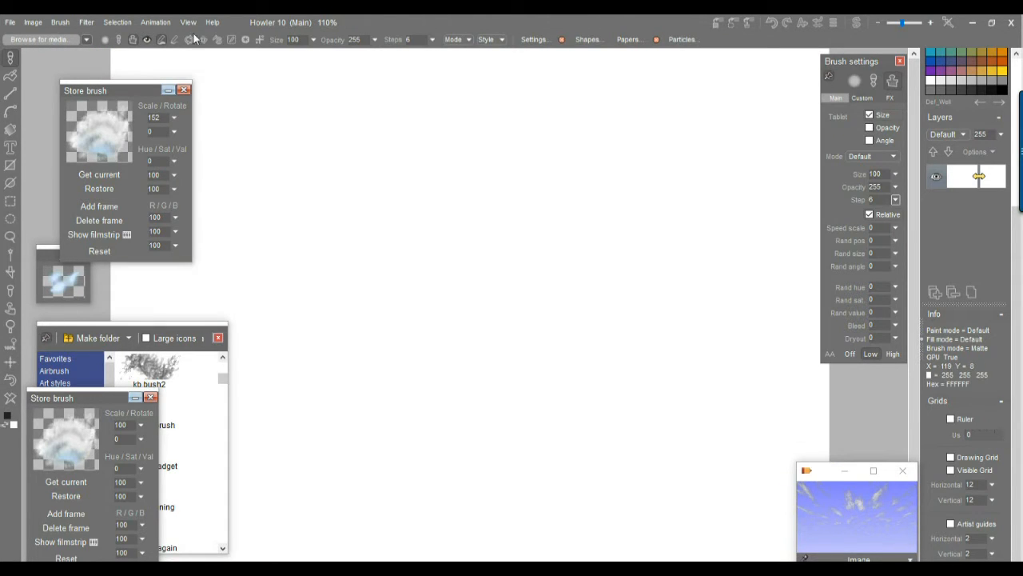
{"action": "left_click", "coordinate": [84, 24]}
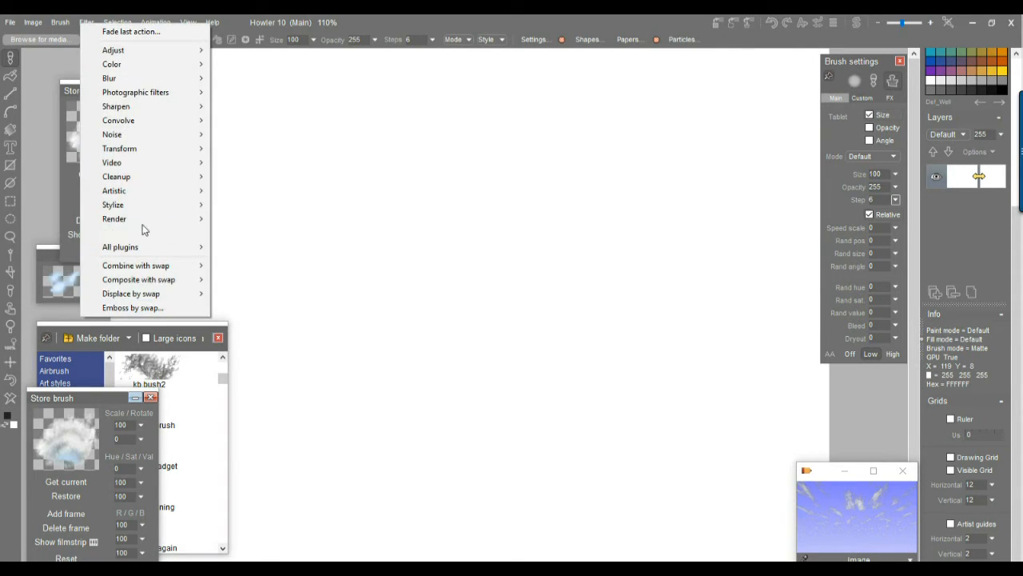
{"action": "mouse_move", "coordinate": [141, 219]}
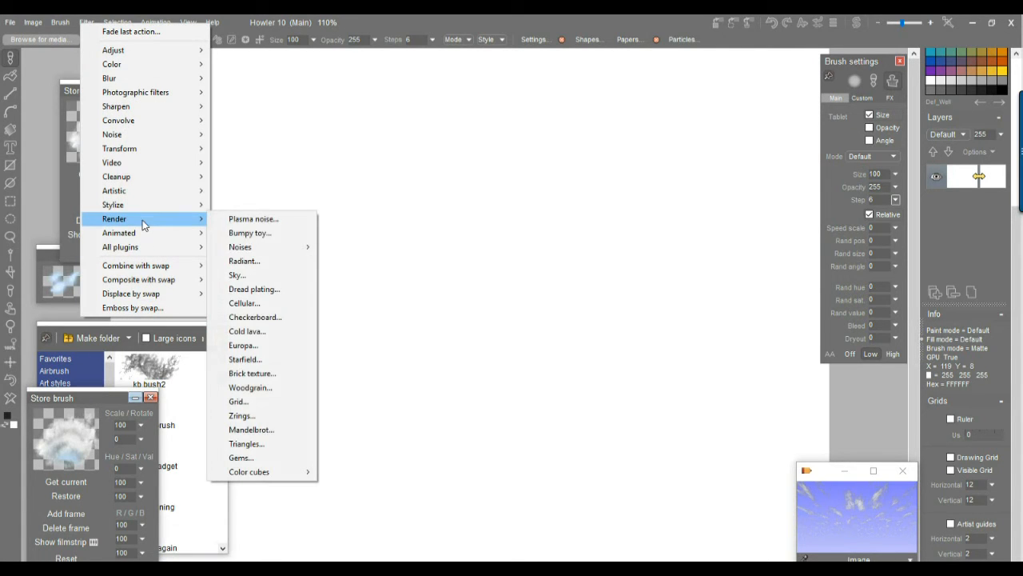
{"action": "left_click", "coordinate": [255, 334]}
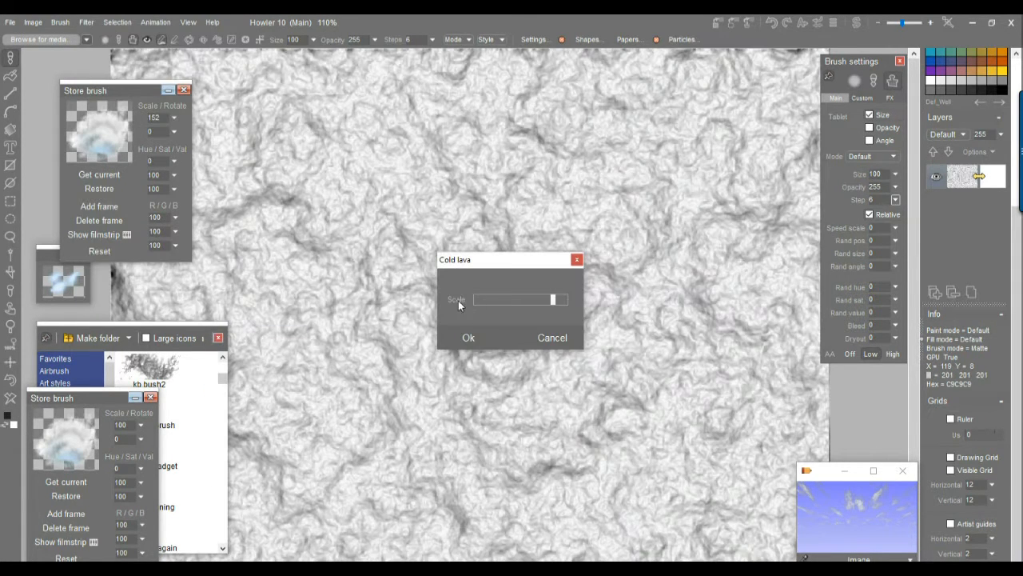
{"action": "left_click", "coordinate": [468, 338]}
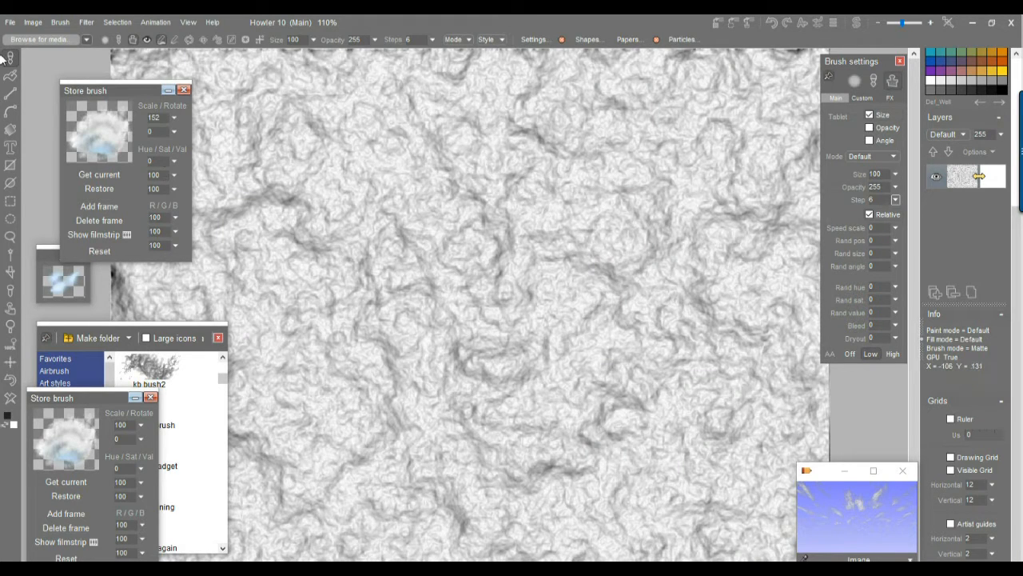
- Outline a closed, irregular cloud shape on the alpha selection in the middle of the lava texture
{"action": "mouse_move", "coordinate": [537, 236]}
{"action": "left_mouse_down"}
{"action": "mouse_move", "coordinate": [410, 214]}
{"action": "mouse_move", "coordinate": [328, 308]}
{"action": "mouse_move", "coordinate": [506, 436]}
{"action": "mouse_move", "coordinate": [685, 300]}
{"action": "mouse_move", "coordinate": [538, 237]}
{"action": "left_mouse_up"}
{"action": "key", "text": "m"}
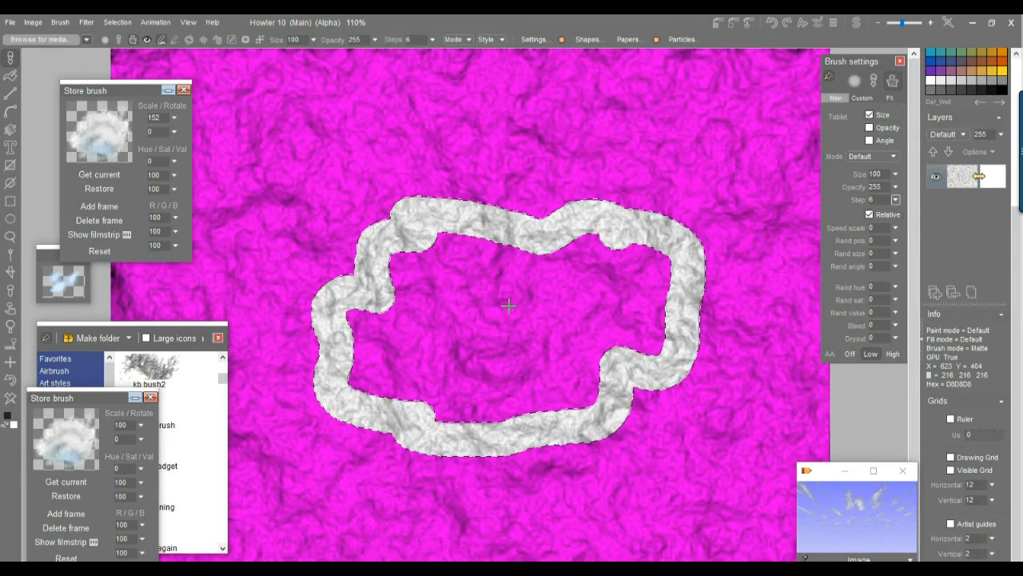
{"action": "scroll", "coordinate": [520, 208], "scroll_direction": "up", "scroll_amount": 2}
{"action": "scroll", "coordinate": [520, 208], "scroll_direction": "up", "scroll_amount": 2}
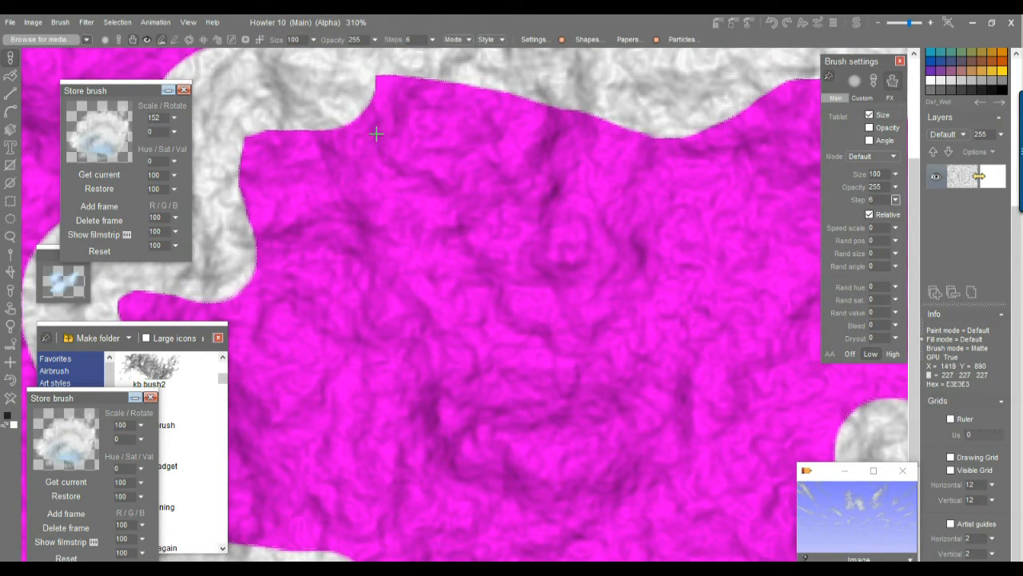
{"action": "scroll", "coordinate": [376, 133], "scroll_direction": "down", "scroll_amount": 2}
{"action": "mouse_move", "coordinate": [448, 228]}
{"action": "left_mouse_down"}
{"action": "mouse_move", "coordinate": [493, 281]}
{"action": "mouse_move", "coordinate": [624, 354]}
{"action": "mouse_move", "coordinate": [654, 449]}
{"action": "left_mouse_up"}
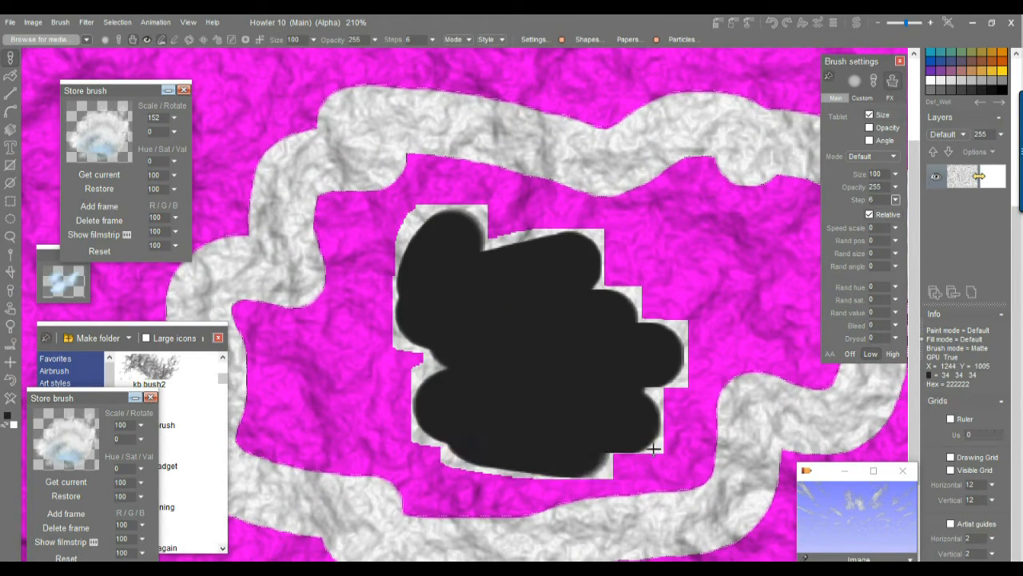
{"action": "key", "text": "ctrl+z"}
- Fill the upper-left interior of the cloud outline and add a curved band along its lower interior with the hard brush
{"action": "mouse_move", "coordinate": [611, 236]}
{"action": "left_mouse_down"}
{"action": "mouse_move", "coordinate": [488, 217]}
{"action": "mouse_move", "coordinate": [452, 171]}
{"action": "mouse_move", "coordinate": [384, 182]}
{"action": "mouse_move", "coordinate": [356, 203]}
{"action": "left_mouse_up"}
{"action": "mouse_move", "coordinate": [392, 308]}
{"action": "left_mouse_down"}
{"action": "mouse_move", "coordinate": [521, 301]}
{"action": "mouse_move", "coordinate": [465, 331]}
{"action": "mouse_move", "coordinate": [475, 360]}
{"action": "mouse_move", "coordinate": [572, 370]}
{"action": "left_mouse_up"}
{"action": "mouse_move", "coordinate": [404, 226]}
{"action": "left_mouse_down"}
{"action": "mouse_move", "coordinate": [377, 228]}
{"action": "mouse_move", "coordinate": [464, 304]}
{"action": "mouse_move", "coordinate": [463, 319]}
{"action": "mouse_move", "coordinate": [561, 300]}
{"action": "mouse_move", "coordinate": [639, 302]}
{"action": "mouse_move", "coordinate": [523, 367]}
{"action": "mouse_move", "coordinate": [610, 333]}
{"action": "mouse_move", "coordinate": [647, 250]}
{"action": "mouse_move", "coordinate": [548, 277]}
{"action": "left_mouse_up"}
{"action": "scroll", "coordinate": [420, 267], "scroll_direction": "down", "scroll_amount": 3}
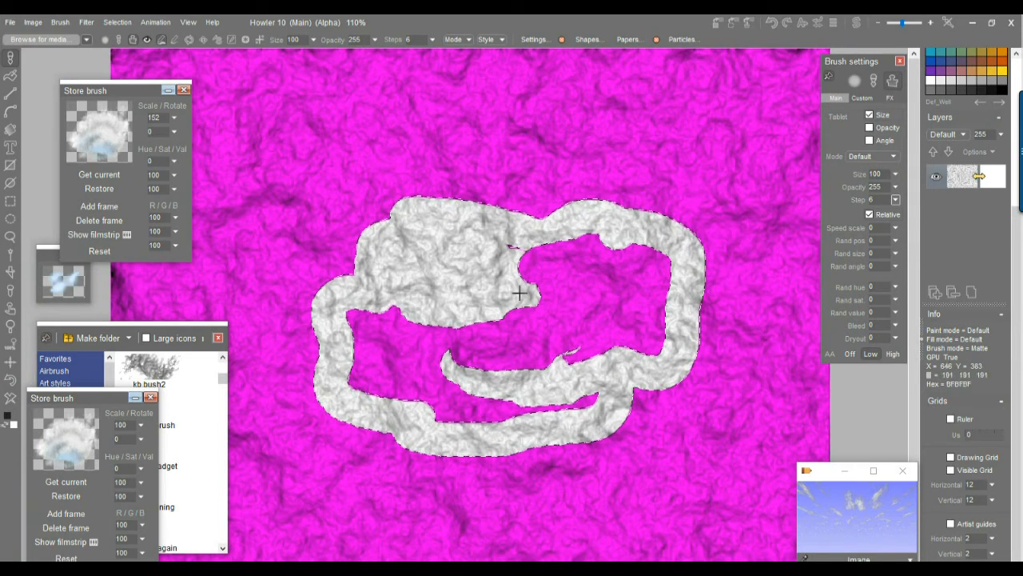
- Paint soft-edged strokes across the middle of the cloud interior with the Soft 50 Paint on alpha brush
{"action": "left_click", "coordinate": [87, 40]}
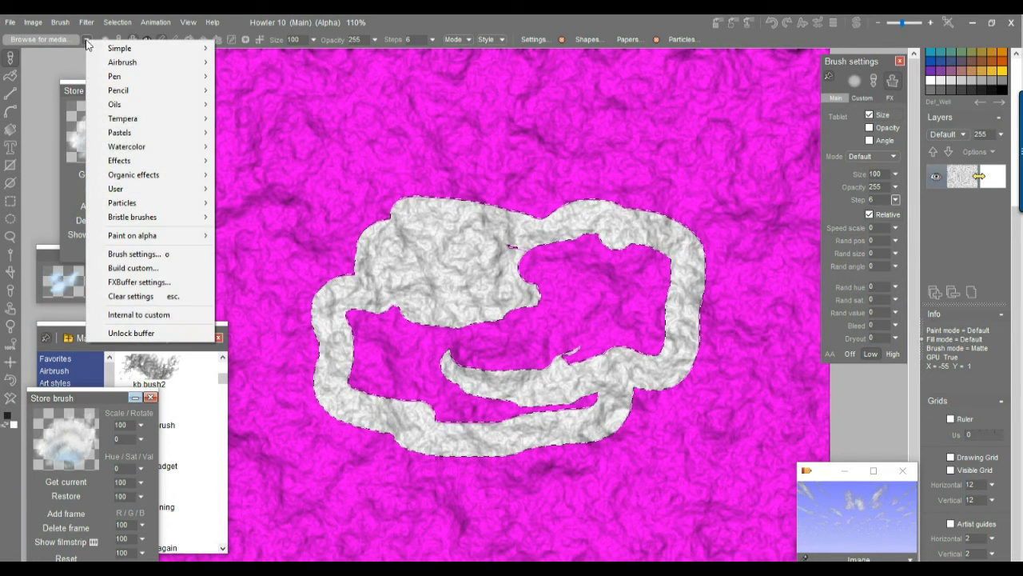
{"action": "mouse_move", "coordinate": [152, 240]}
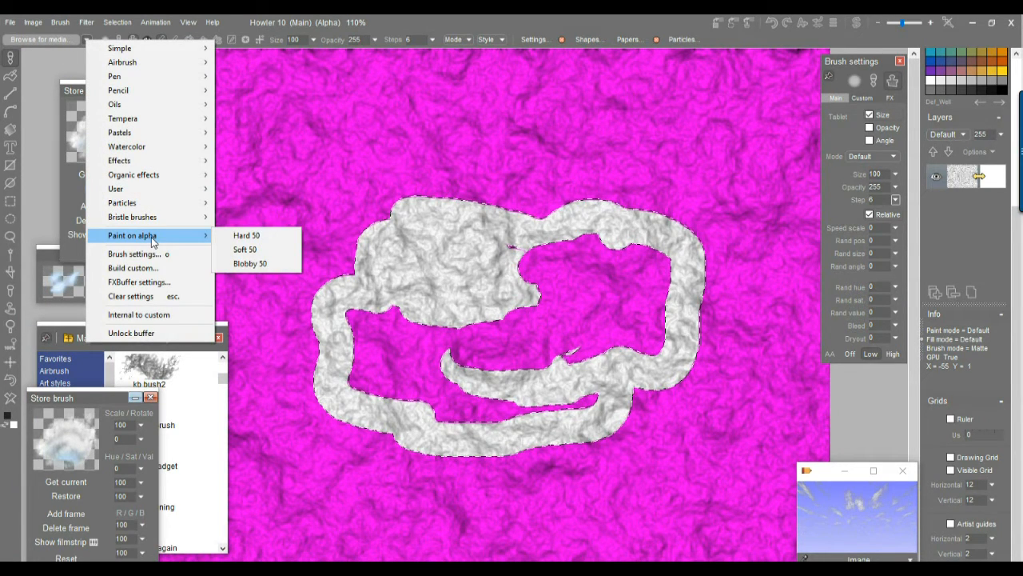
{"action": "left_click", "coordinate": [263, 249]}
{"action": "scroll", "coordinate": [532, 265], "scroll_direction": "up", "scroll_amount": 4}
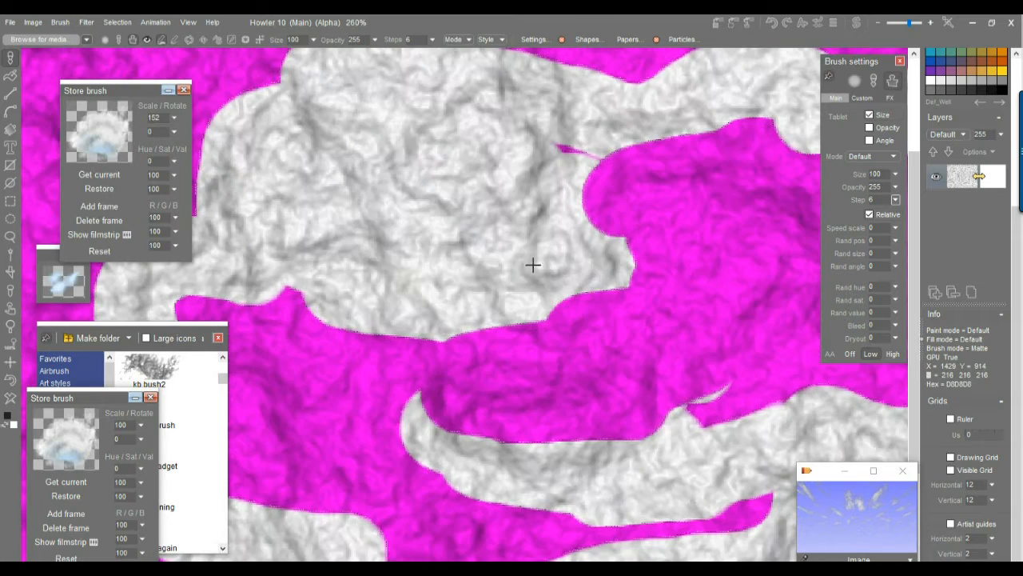
{"action": "mouse_move", "coordinate": [371, 362]}
{"action": "left_mouse_down"}
{"action": "mouse_move", "coordinate": [504, 331]}
{"action": "mouse_move", "coordinate": [663, 278]}
{"action": "left_mouse_up"}
{"action": "mouse_move", "coordinate": [397, 443]}
{"action": "left_mouse_down"}
{"action": "mouse_move", "coordinate": [442, 409]}
{"action": "mouse_move", "coordinate": [603, 350]}
{"action": "mouse_move", "coordinate": [667, 296]}
{"action": "left_mouse_up"}
{"action": "mouse_move", "coordinate": [693, 220]}
{"action": "left_mouse_down"}
{"action": "mouse_move", "coordinate": [672, 252]}
{"action": "mouse_move", "coordinate": [613, 292]}
{"action": "left_mouse_up"}
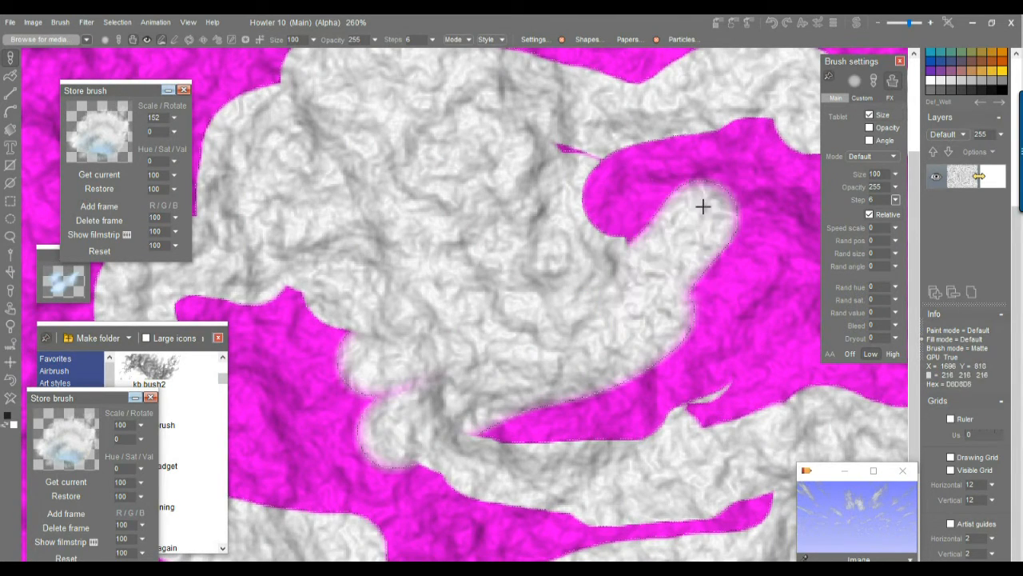
{"action": "left_click_drag", "start_coordinate": [263, 285], "coordinate": [637, 350]}
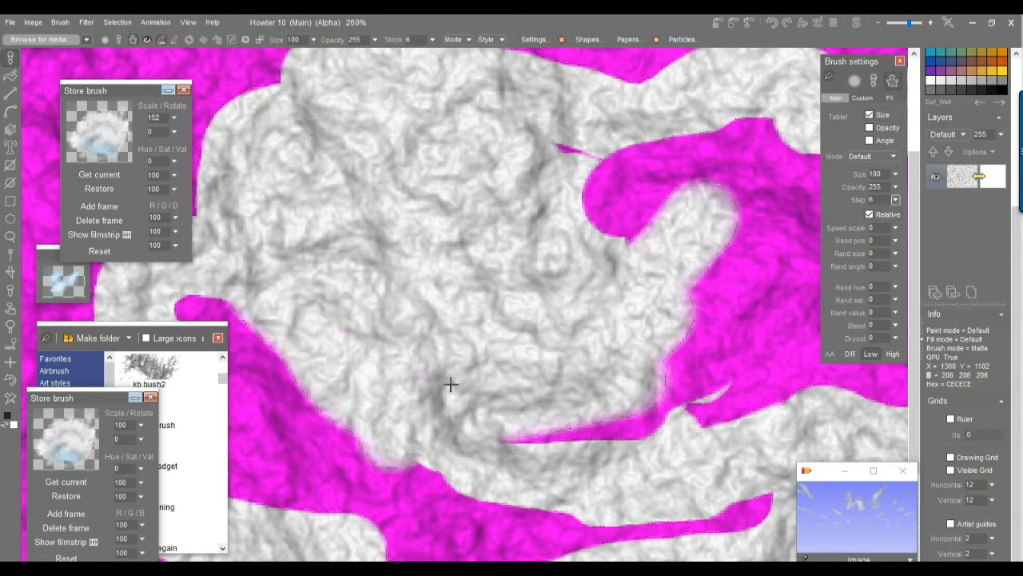
- Compare the soft and hard selection edges up close with the selection overlay turned off and back on
{"action": "scroll", "coordinate": [450, 385], "scroll_direction": "up", "scroll_amount": 2}
{"action": "left_click_drag", "start_coordinate": [611, 438], "coordinate": [429, 253]}
{"action": "scroll", "coordinate": [529, 246], "scroll_direction": "up", "scroll_amount": 1}
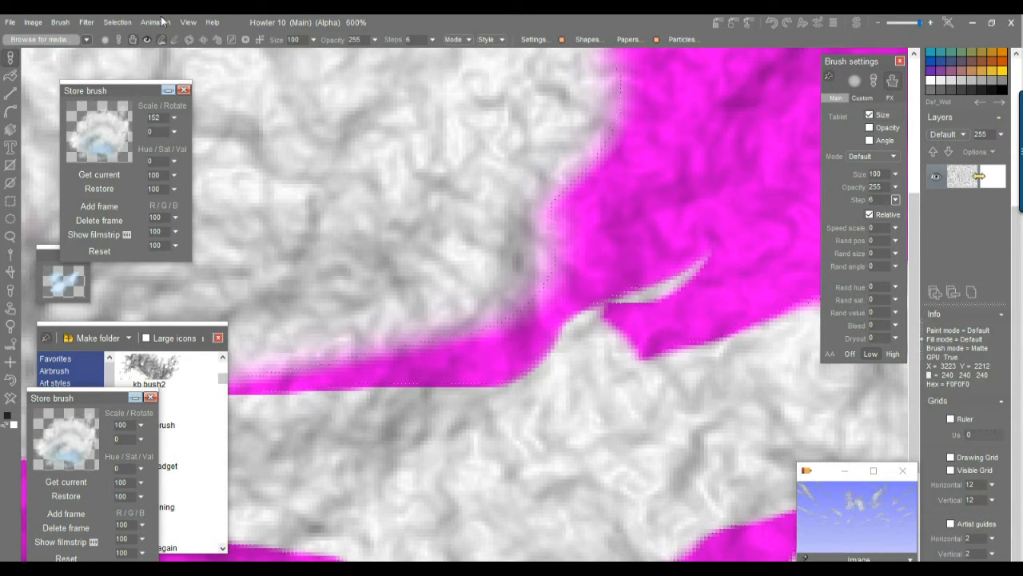
{"action": "left_click", "coordinate": [112, 23]}
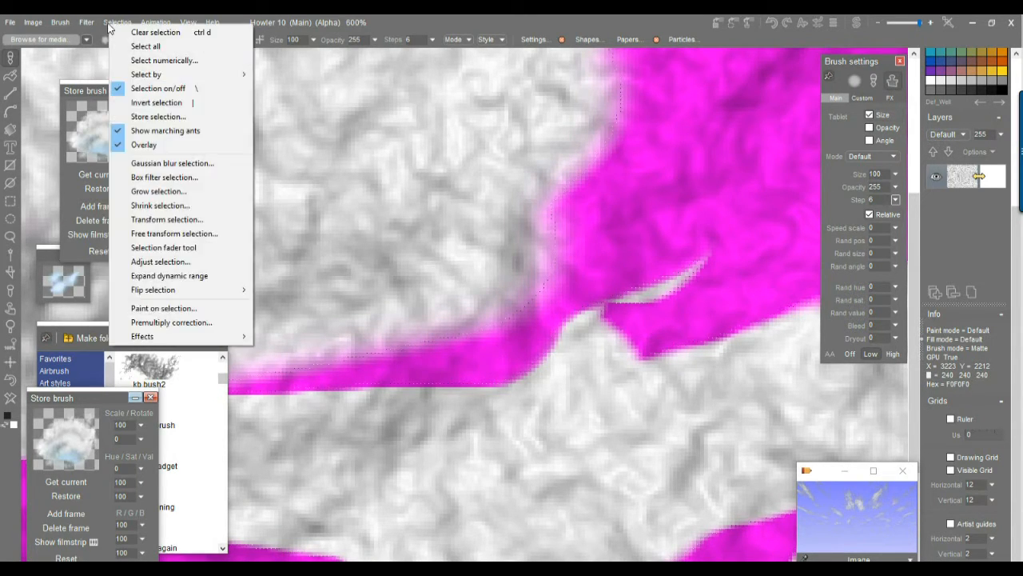
{"action": "left_click", "coordinate": [160, 145]}
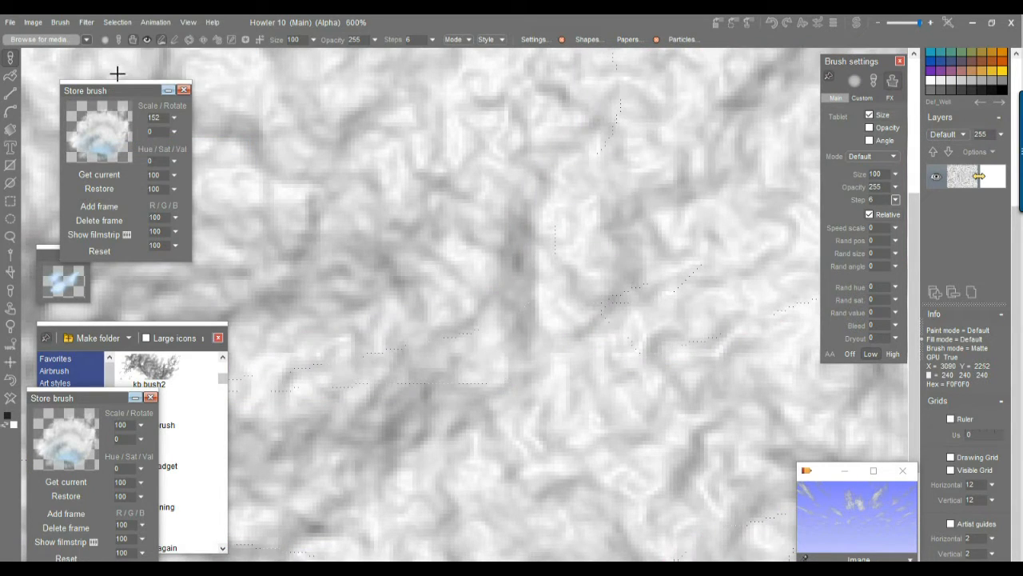
{"action": "left_click", "coordinate": [132, 21]}
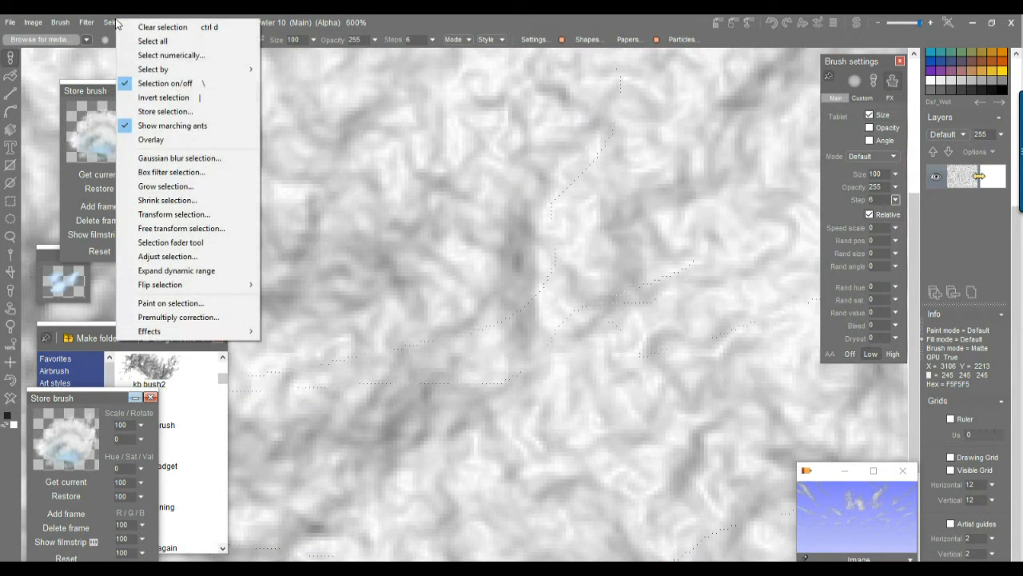
{"action": "left_click", "coordinate": [180, 145]}
- Fill most of the remaining right and lower interior of the cloud with soft brush strokes
{"action": "mouse_move", "coordinate": [683, 275]}
{"action": "left_mouse_down"}
{"action": "mouse_move", "coordinate": [521, 313]}
{"action": "mouse_move", "coordinate": [570, 309]}
{"action": "left_mouse_up"}
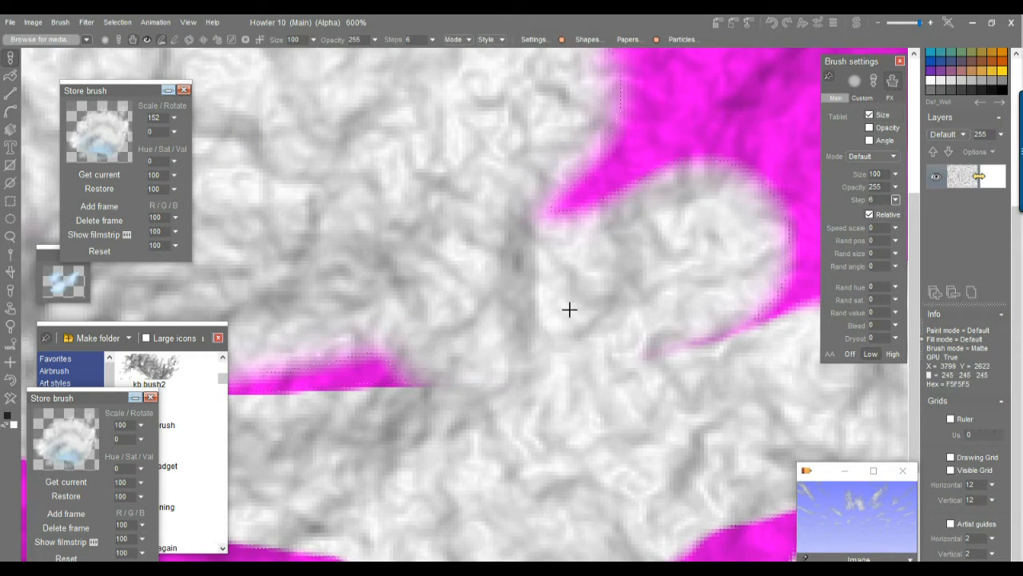
{"action": "scroll", "coordinate": [476, 232], "scroll_direction": "down", "scroll_amount": 5}
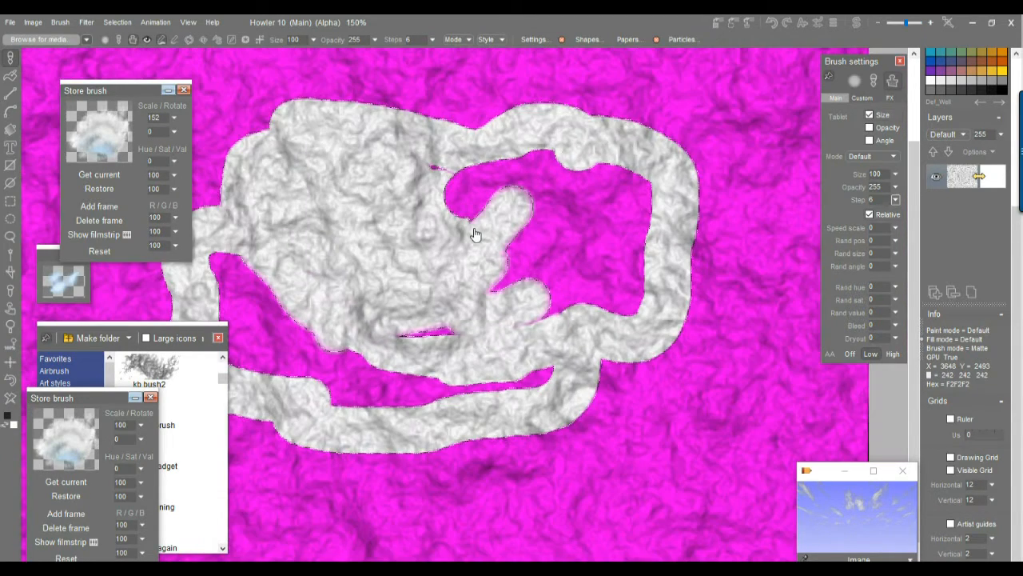
{"action": "mouse_move", "coordinate": [612, 300]}
{"action": "left_mouse_down"}
{"action": "mouse_move", "coordinate": [501, 273]}
{"action": "mouse_move", "coordinate": [580, 185]}
{"action": "mouse_move", "coordinate": [424, 182]}
{"action": "mouse_move", "coordinate": [463, 212]}
{"action": "mouse_move", "coordinate": [618, 173]}
{"action": "mouse_move", "coordinate": [640, 207]}
{"action": "mouse_move", "coordinate": [644, 282]}
{"action": "mouse_move", "coordinate": [659, 305]}
{"action": "mouse_move", "coordinate": [605, 264]}
{"action": "mouse_move", "coordinate": [462, 348]}
{"action": "mouse_move", "coordinate": [386, 346]}
{"action": "mouse_move", "coordinate": [537, 383]}
{"action": "mouse_move", "coordinate": [487, 362]}
{"action": "left_mouse_up"}
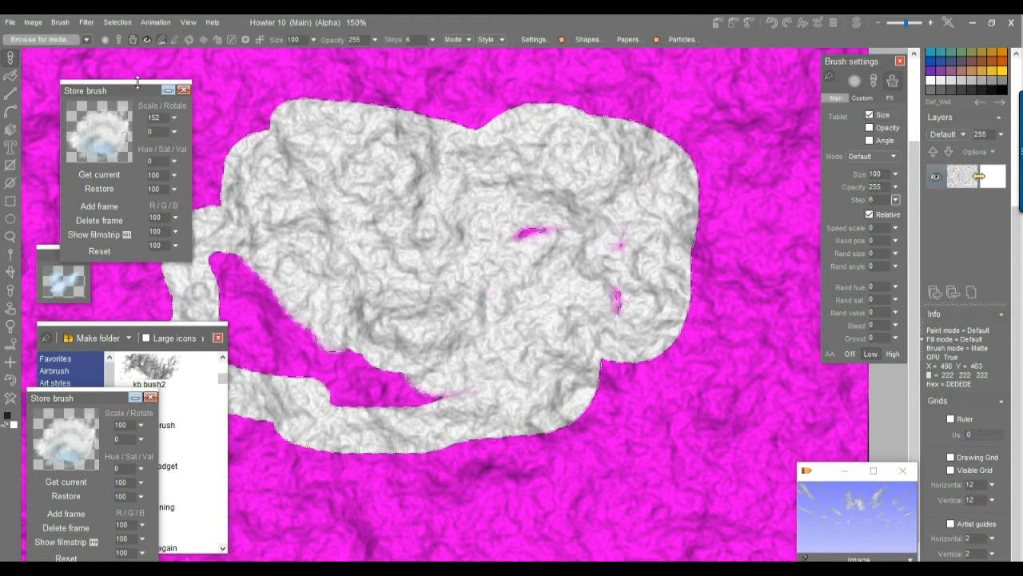
- Collapse the upper Store brush window and roughen the cloud's edges and fill its remaining gaps with the Blobby 50 Paint on alpha brush
{"action": "left_click", "coordinate": [172, 91]}
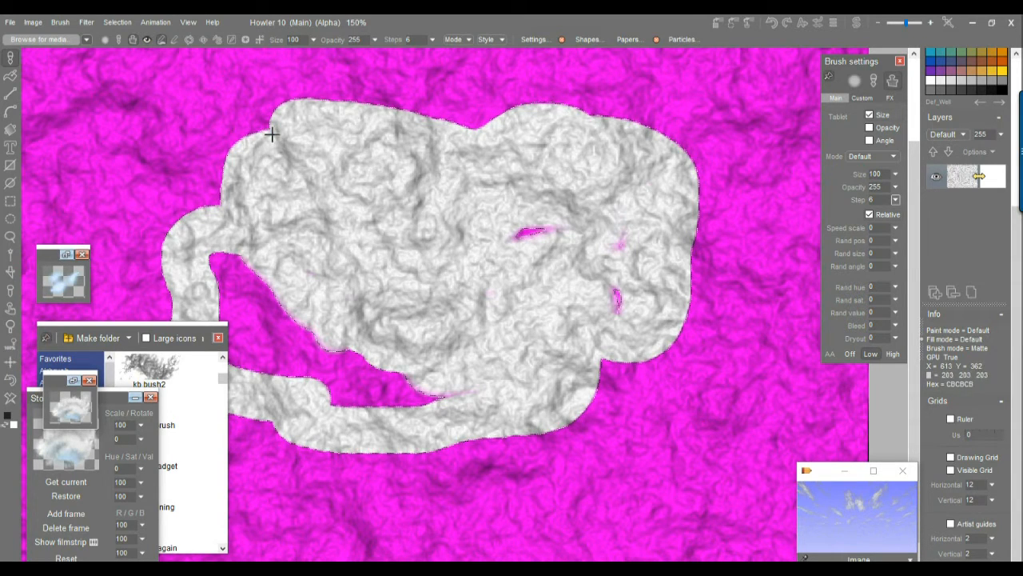
{"action": "left_click", "coordinate": [88, 41]}
{"action": "mouse_move", "coordinate": [181, 243]}
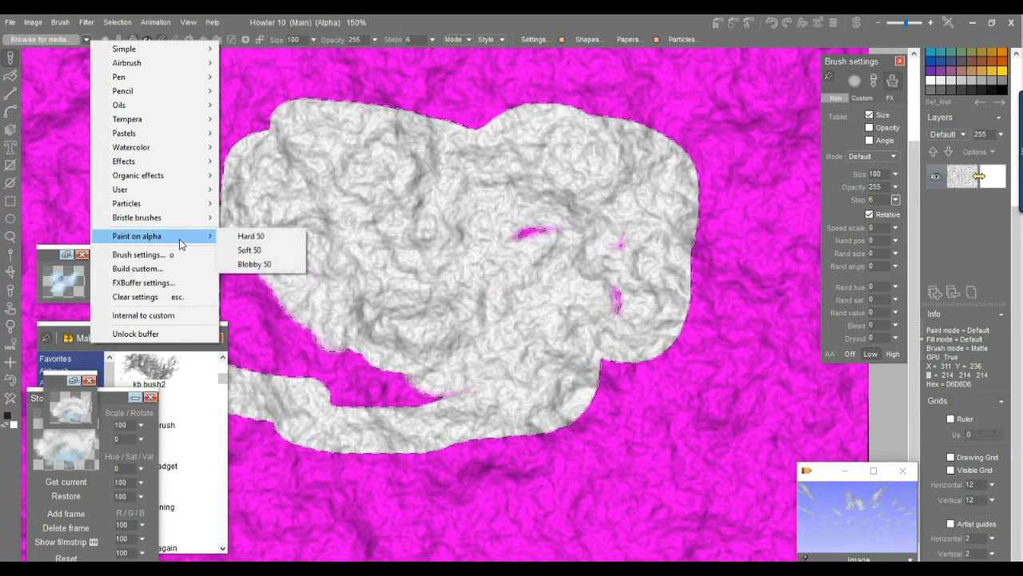
{"action": "left_click", "coordinate": [261, 264]}
{"action": "mouse_move", "coordinate": [671, 340]}
{"action": "left_mouse_down"}
{"action": "mouse_move", "coordinate": [617, 366]}
{"action": "mouse_move", "coordinate": [597, 400]}
{"action": "mouse_move", "coordinate": [480, 444]}
{"action": "mouse_move", "coordinate": [328, 468]}
{"action": "left_mouse_up"}
{"action": "mouse_move", "coordinate": [672, 384]}
{"action": "left_mouse_down"}
{"action": "mouse_move", "coordinate": [687, 272]}
{"action": "mouse_move", "coordinate": [684, 168]}
{"action": "mouse_move", "coordinate": [632, 104]}
{"action": "mouse_move", "coordinate": [247, 120]}
{"action": "mouse_move", "coordinate": [152, 378]}
{"action": "left_mouse_up"}
{"action": "mouse_move", "coordinate": [279, 272]}
{"action": "left_mouse_down"}
{"action": "mouse_move", "coordinate": [240, 344]}
{"action": "mouse_move", "coordinate": [551, 432]}
{"action": "left_mouse_up"}
{"action": "mouse_move", "coordinate": [560, 200]}
{"action": "left_mouse_down"}
{"action": "mouse_move", "coordinate": [488, 227]}
{"action": "mouse_move", "coordinate": [628, 308]}
{"action": "mouse_move", "coordinate": [236, 455]}
{"action": "left_mouse_up"}
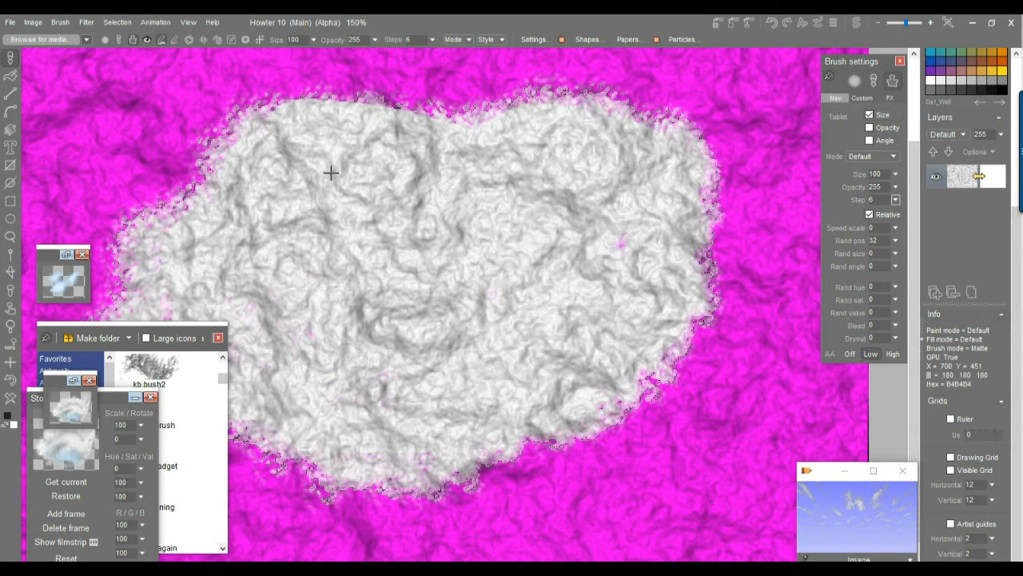
{"action": "scroll", "coordinate": [670, 326], "scroll_direction": "up", "scroll_amount": 3}
{"action": "scroll", "coordinate": [670, 326], "scroll_direction": "down", "scroll_amount": 4}
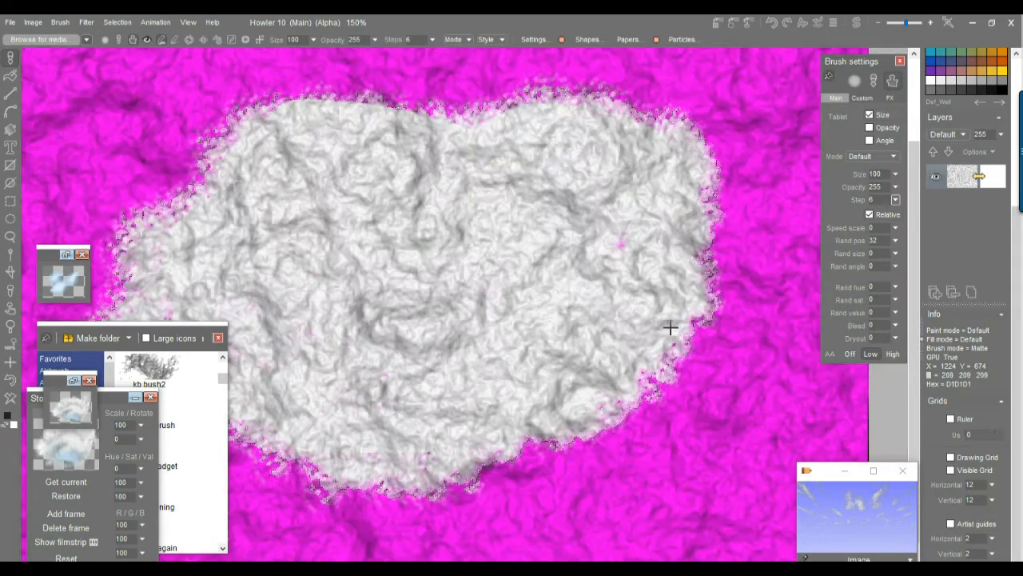
- Clear the current selection and lower the brush opacity to 51
{"action": "left_click", "coordinate": [125, 22]}
{"action": "left_click", "coordinate": [132, 30]}
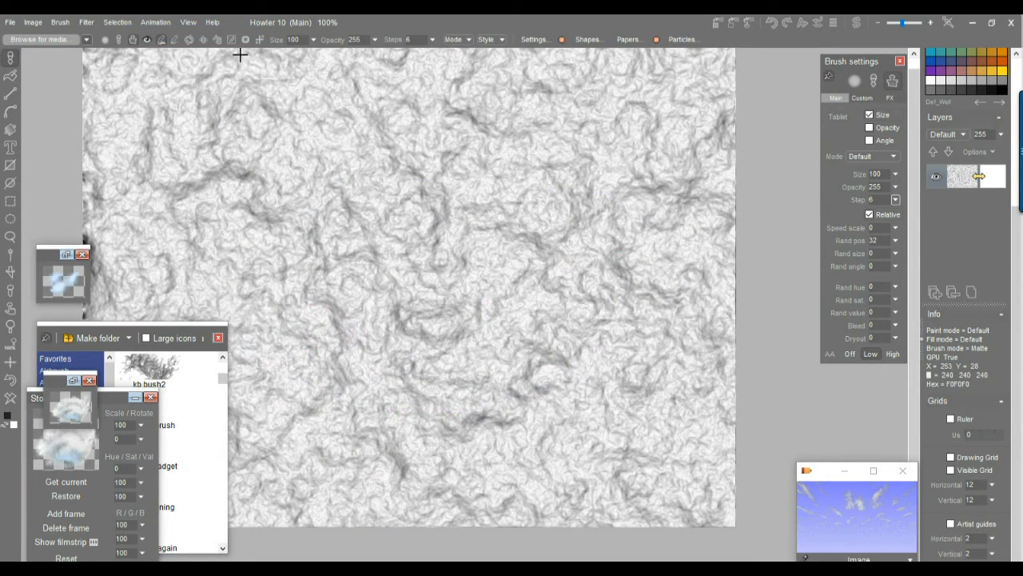
{"action": "left_click", "coordinate": [376, 40]}
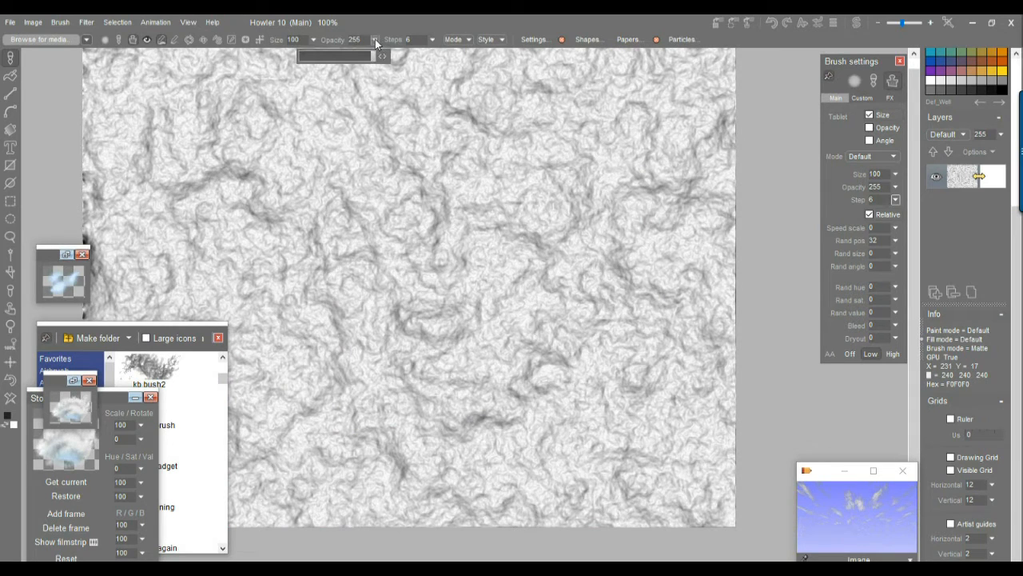
{"action": "left_click_drag", "start_coordinate": [329, 59], "coordinate": [315, 66]}
- Build up a semi-transparent speckled patch with overlapping diagonal strokes across the middle of the canvas, and clear it
{"action": "left_click_drag", "start_coordinate": [475, 184], "coordinate": [340, 257]}
{"action": "left_click_drag", "start_coordinate": [520, 153], "coordinate": [353, 338]}
{"action": "mouse_move", "coordinate": [548, 167]}
{"action": "left_mouse_down"}
{"action": "mouse_move", "coordinate": [358, 363]}
{"action": "mouse_move", "coordinate": [325, 387]}
{"action": "mouse_move", "coordinate": [300, 352]}
{"action": "mouse_move", "coordinate": [290, 359]}
{"action": "left_mouse_up"}
{"action": "left_click_drag", "start_coordinate": [585, 199], "coordinate": [338, 342]}
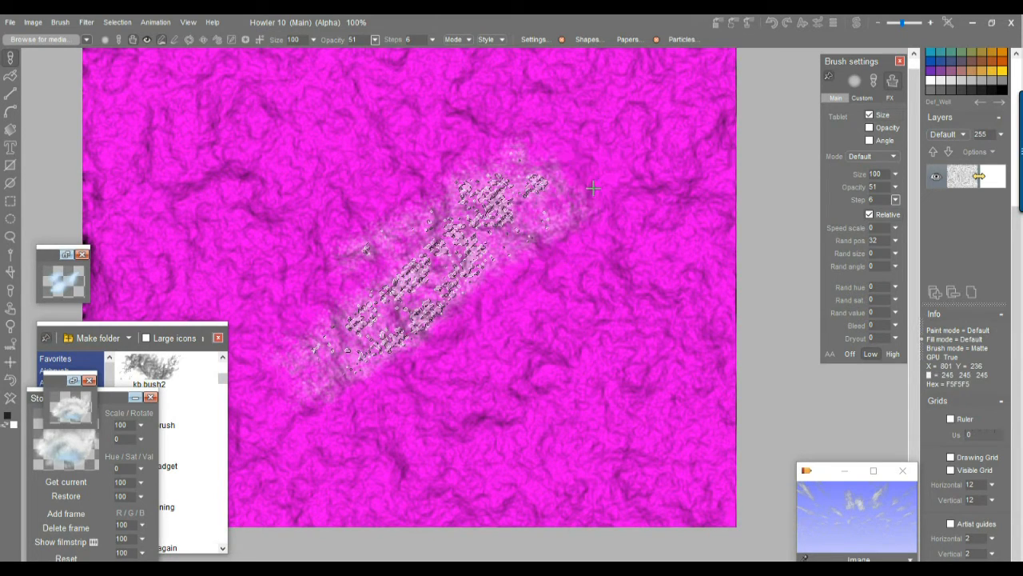
{"action": "left_click_drag", "start_coordinate": [593, 190], "coordinate": [323, 349]}
{"action": "left_click_drag", "start_coordinate": [545, 242], "coordinate": [307, 360]}
{"action": "left_click_drag", "start_coordinate": [465, 216], "coordinate": [270, 355]}
{"action": "left_click_drag", "start_coordinate": [520, 181], "coordinate": [326, 326]}
{"action": "left_click_drag", "start_coordinate": [572, 168], "coordinate": [347, 309]}
{"action": "mouse_move", "coordinate": [598, 145]}
{"action": "left_mouse_down"}
{"action": "mouse_move", "coordinate": [433, 256]}
{"action": "mouse_move", "coordinate": [434, 245]}
{"action": "mouse_move", "coordinate": [421, 303]}
{"action": "mouse_move", "coordinate": [459, 316]}
{"action": "mouse_move", "coordinate": [388, 324]}
{"action": "left_mouse_up"}
{"action": "mouse_move", "coordinate": [505, 236]}
{"action": "left_mouse_down"}
{"action": "mouse_move", "coordinate": [430, 326]}
{"action": "mouse_move", "coordinate": [565, 249]}
{"action": "mouse_move", "coordinate": [479, 330]}
{"action": "left_mouse_up"}
{"action": "mouse_move", "coordinate": [563, 229]}
{"action": "left_mouse_down"}
{"action": "mouse_move", "coordinate": [559, 250]}
{"action": "mouse_move", "coordinate": [416, 367]}
{"action": "left_mouse_up"}
{"action": "mouse_move", "coordinate": [611, 229]}
{"action": "left_mouse_down"}
{"action": "mouse_move", "coordinate": [456, 346]}
{"action": "mouse_move", "coordinate": [386, 360]}
{"action": "left_mouse_up"}
{"action": "left_click_drag", "start_coordinate": [599, 268], "coordinate": [475, 359]}
{"action": "left_click_drag", "start_coordinate": [581, 201], "coordinate": [509, 349]}
{"action": "right_click", "coordinate": [577, 314]}
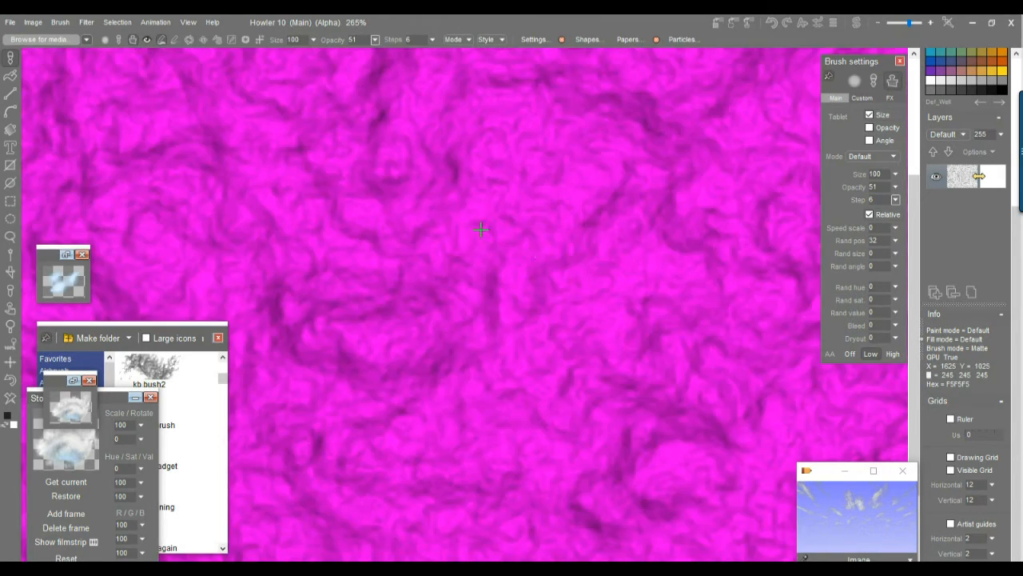
- Paint a short, diagonal speckled patch near the centre of the alpha selection with the low-opacity Blobby brush
{"action": "mouse_move", "coordinate": [534, 250]}
{"action": "left_mouse_down"}
{"action": "mouse_move", "coordinate": [456, 302]}
{"action": "mouse_move", "coordinate": [590, 209]}
{"action": "left_mouse_up"}
{"action": "scroll", "coordinate": [492, 277], "scroll_direction": "down", "scroll_amount": 8}
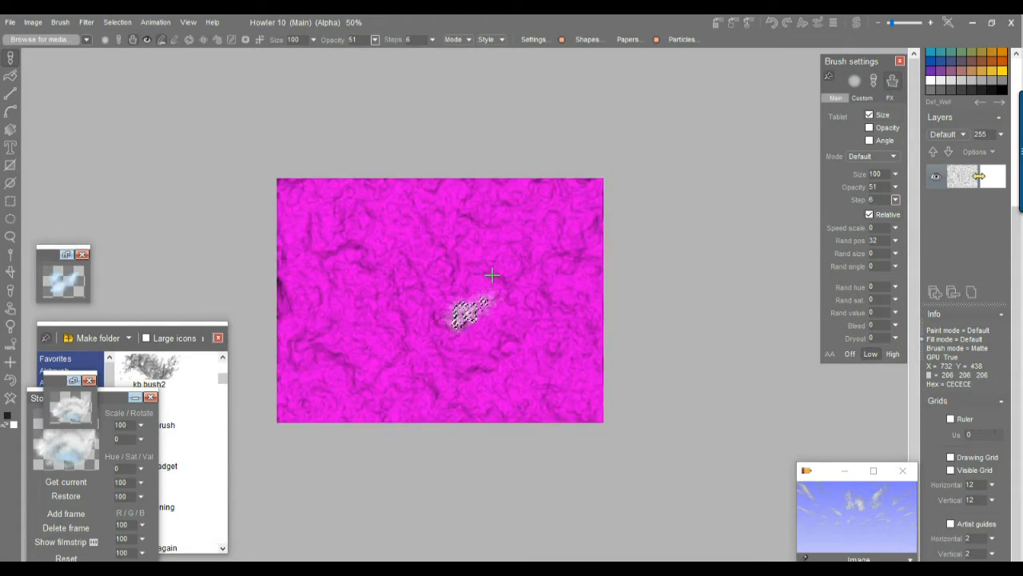
{"action": "scroll", "coordinate": [492, 276], "scroll_direction": "up", "scroll_amount": 4}
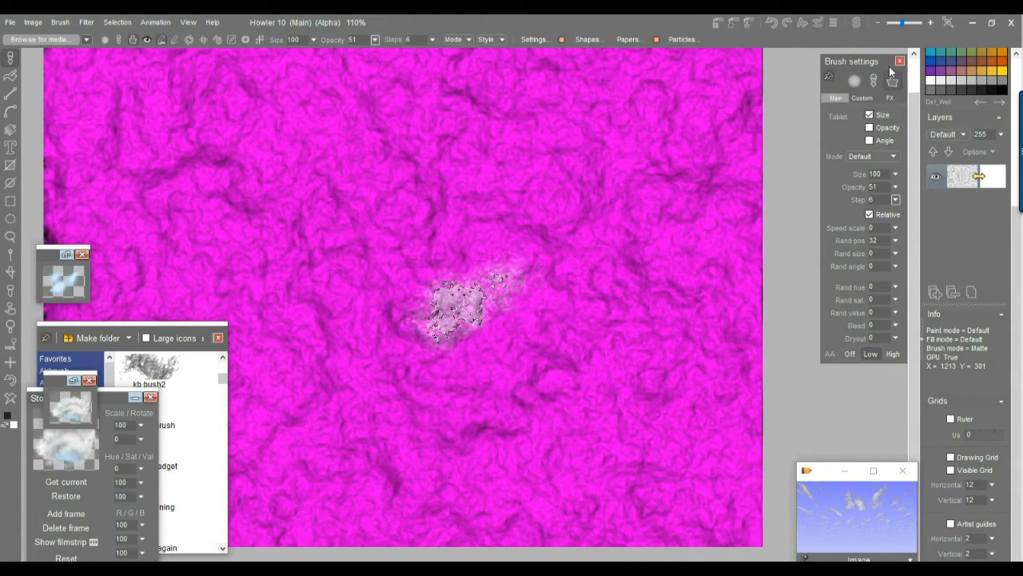
- Examine the Paint on alpha brush presets and move the Brush settings window clear of the side panels
{"action": "left_click_drag", "start_coordinate": [870, 62], "coordinate": [856, 63]}
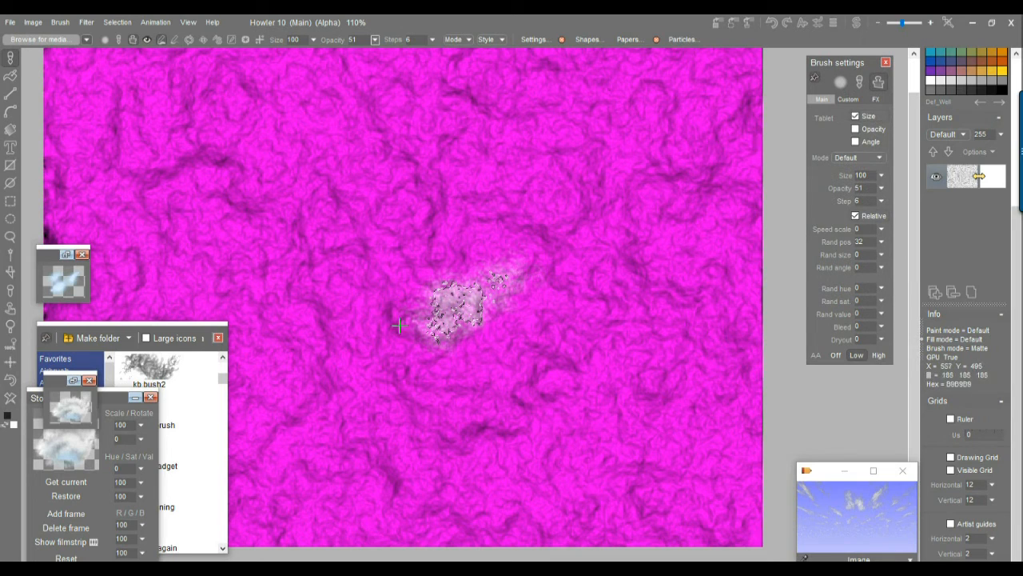
{"action": "left_click", "coordinate": [85, 39]}
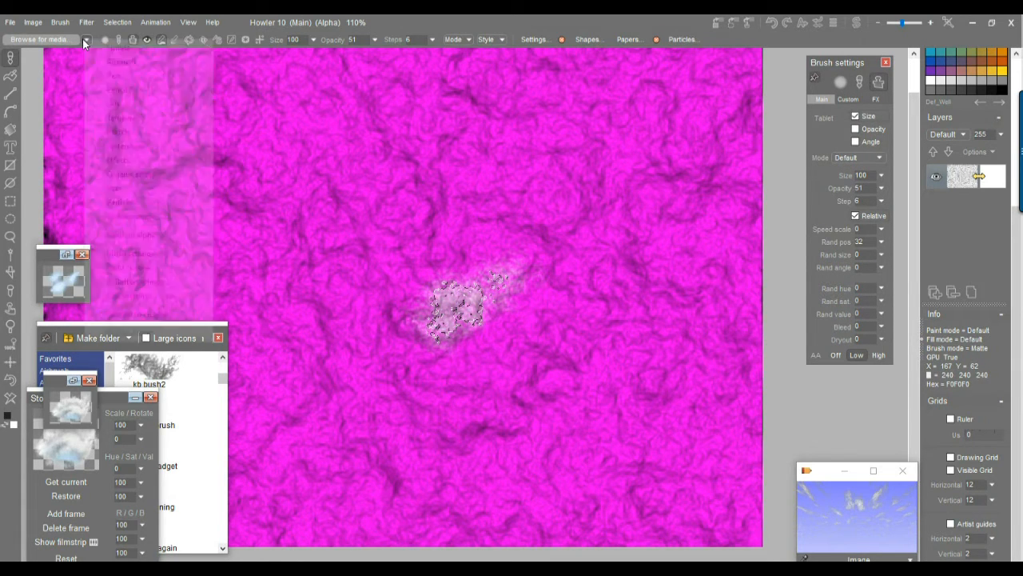
{"action": "mouse_move", "coordinate": [171, 237]}
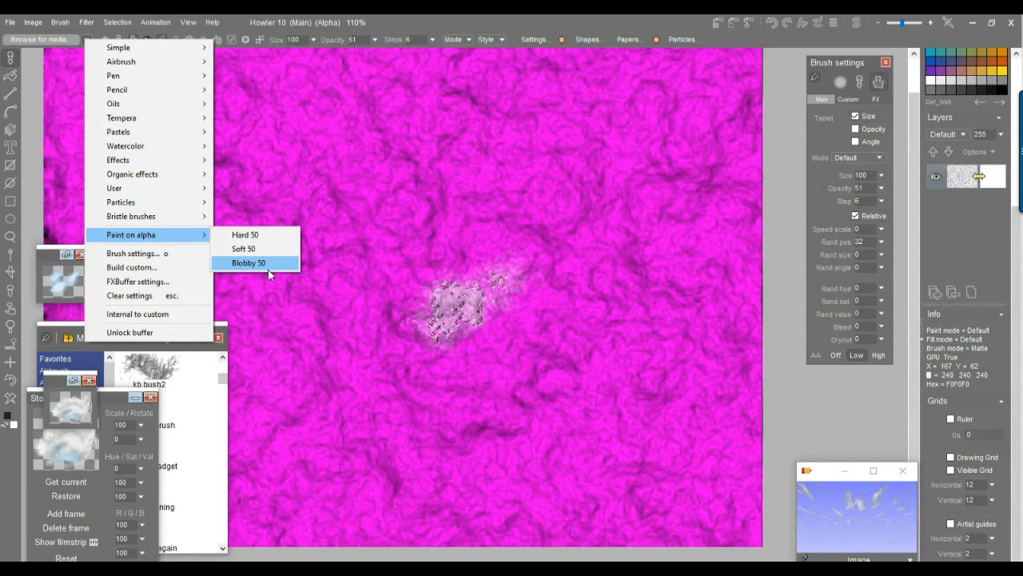
{"action": "left_click", "coordinate": [846, 59]}
{"action": "left_click_drag", "start_coordinate": [846, 59], "coordinate": [830, 62]}
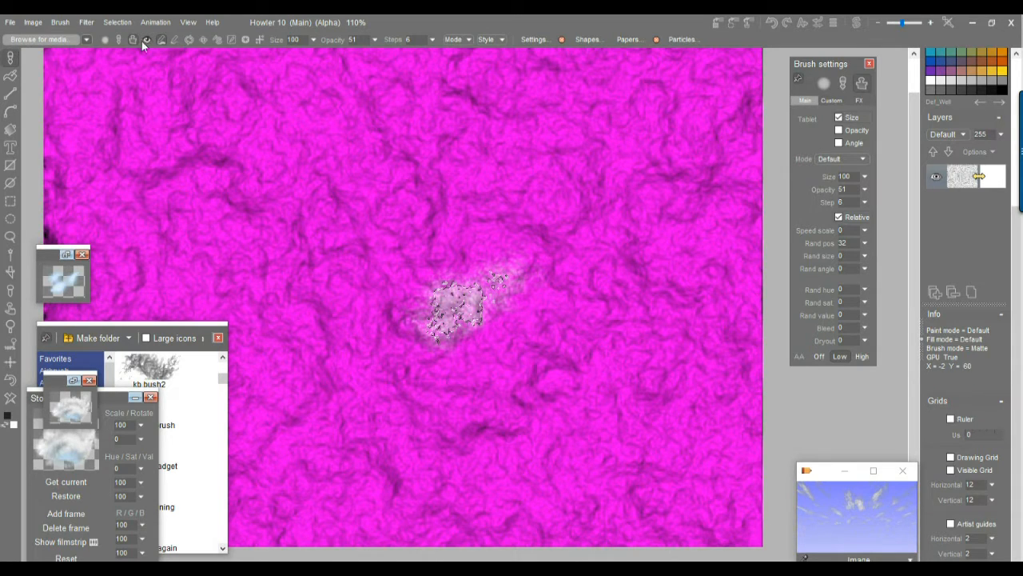
{"action": "left_click_drag", "start_coordinate": [831, 60], "coordinate": [822, 61]}
{"action": "left_click", "coordinate": [861, 69]}
{"action": "left_click", "coordinate": [527, 40]}
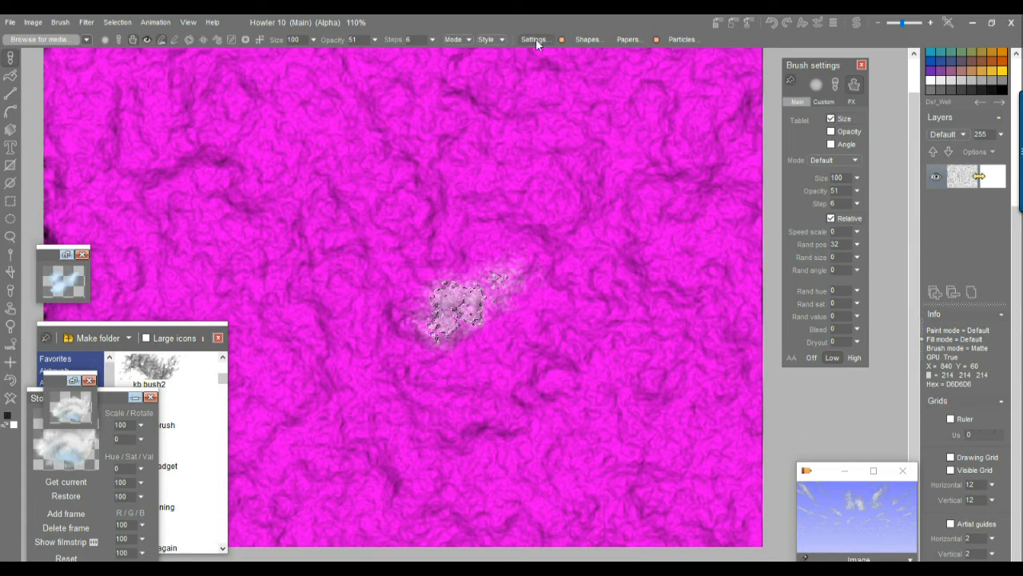
- Set the brush's modal FX to Paint on alpha and extend the speckled patch with two diagonal strokes
{"action": "left_click", "coordinate": [851, 102]}
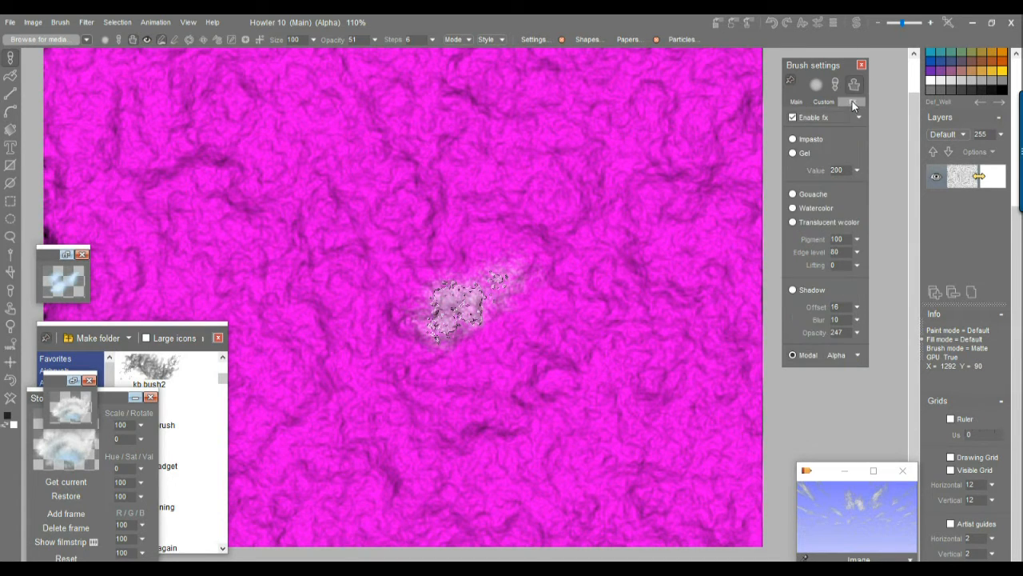
{"action": "left_click", "coordinate": [791, 118]}
{"action": "left_click", "coordinate": [858, 356]}
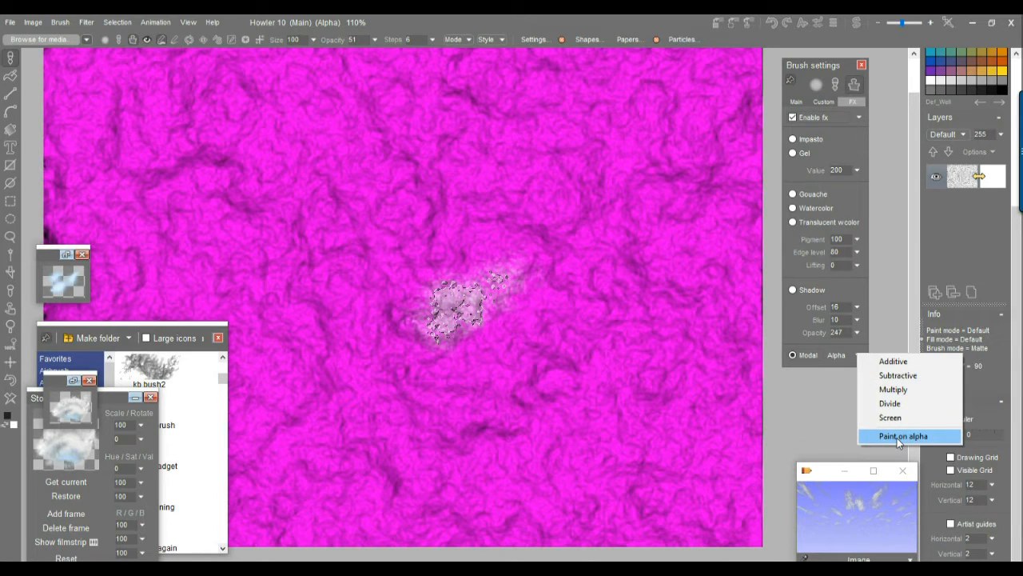
{"action": "left_click", "coordinate": [898, 438]}
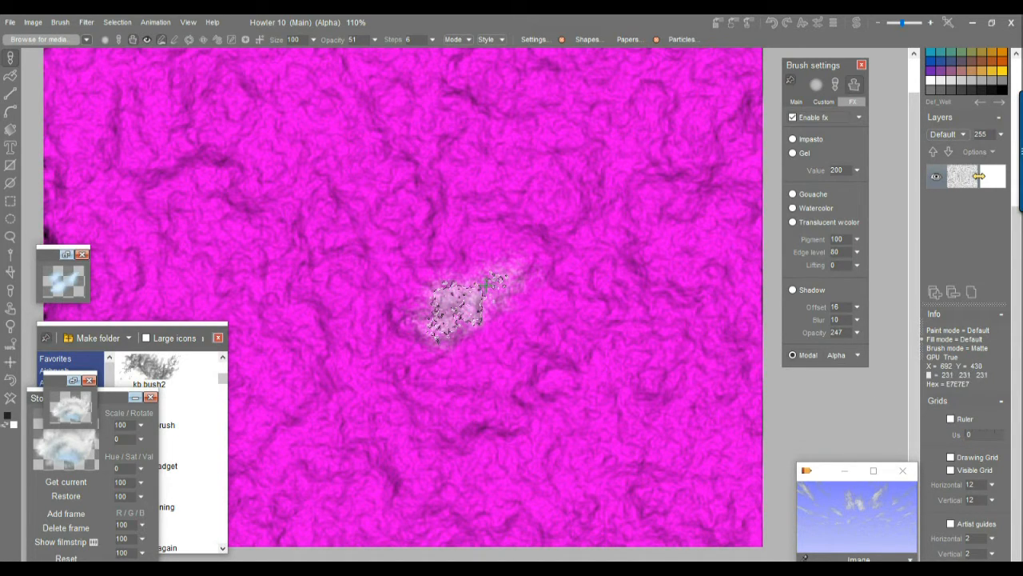
{"action": "mouse_move", "coordinate": [484, 259]}
{"action": "left_mouse_down"}
{"action": "mouse_move", "coordinate": [448, 251]}
{"action": "mouse_move", "coordinate": [341, 284]}
{"action": "left_mouse_up"}
{"action": "mouse_move", "coordinate": [514, 306]}
{"action": "left_mouse_down"}
{"action": "mouse_move", "coordinate": [465, 294]}
{"action": "mouse_move", "coordinate": [315, 344]}
{"action": "left_mouse_up"}
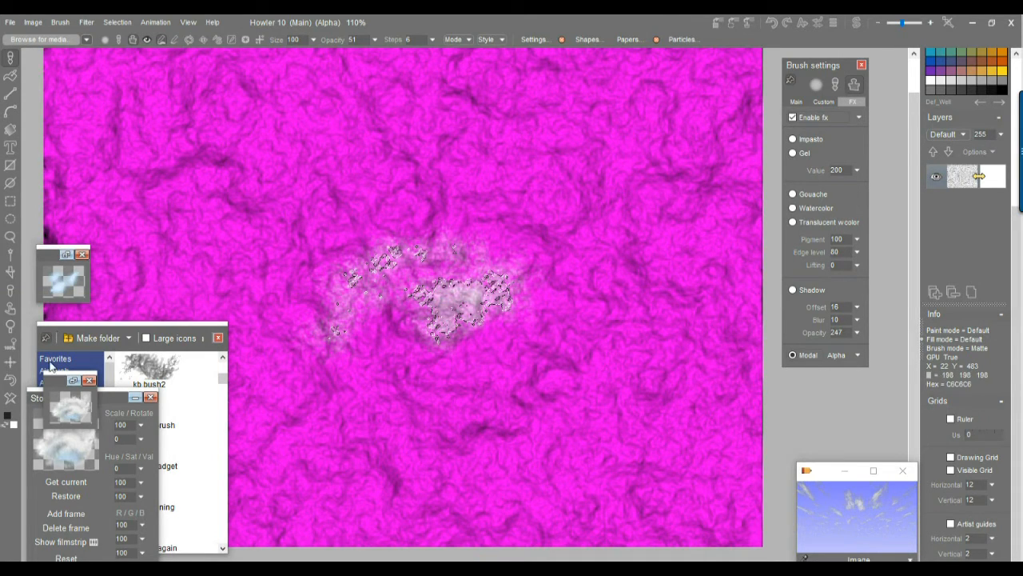
- Show the KB folder in an enlarged media browser and paint a dark area over the patch with kb cloud brush
{"action": "left_click", "coordinate": [47, 40]}
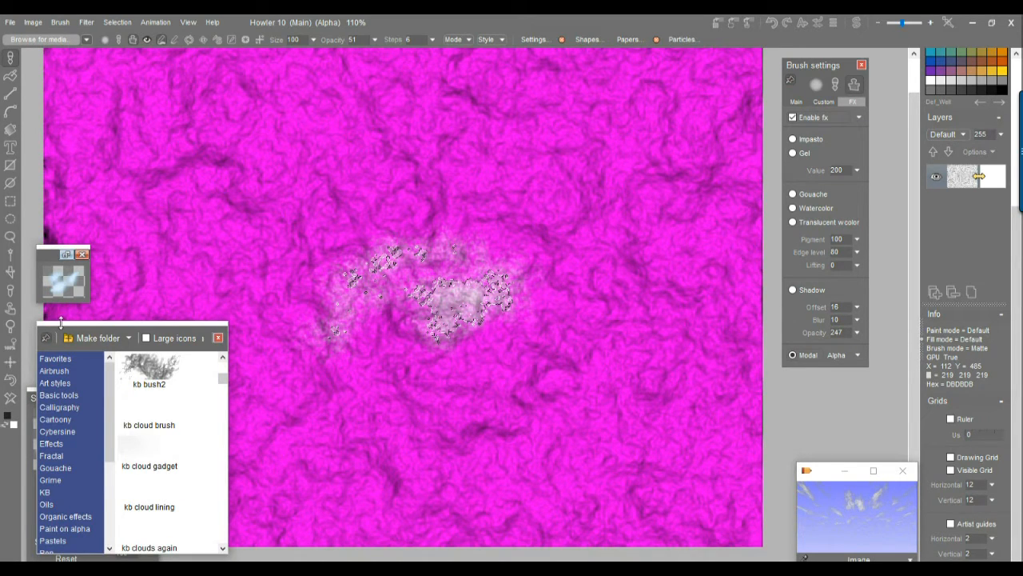
{"action": "left_click_drag", "start_coordinate": [60, 321], "coordinate": [64, 64]}
{"action": "double_click", "coordinate": [45, 234]}
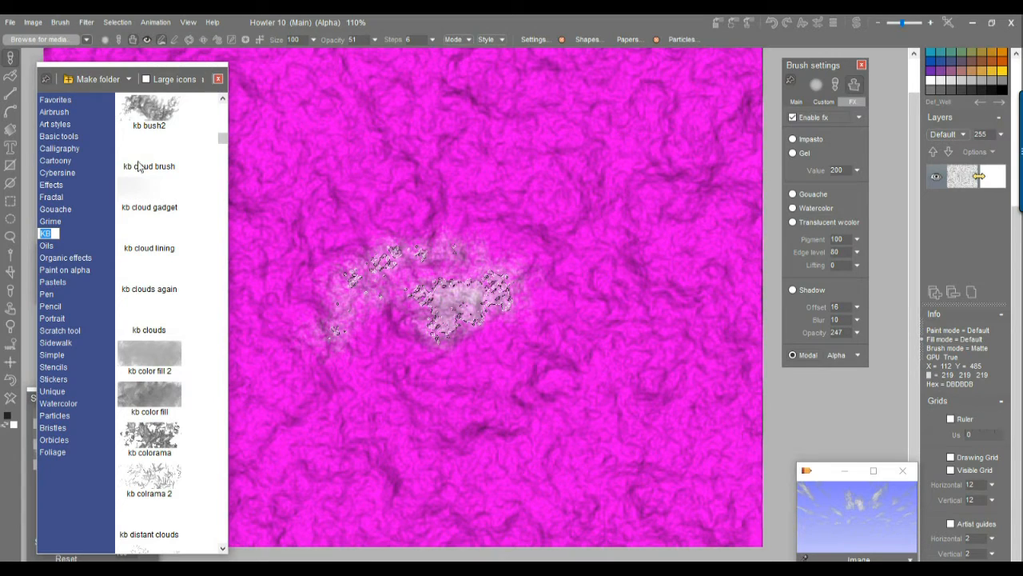
{"action": "left_click", "coordinate": [224, 138]}
{"action": "left_click_drag", "start_coordinate": [226, 134], "coordinate": [227, 122]}
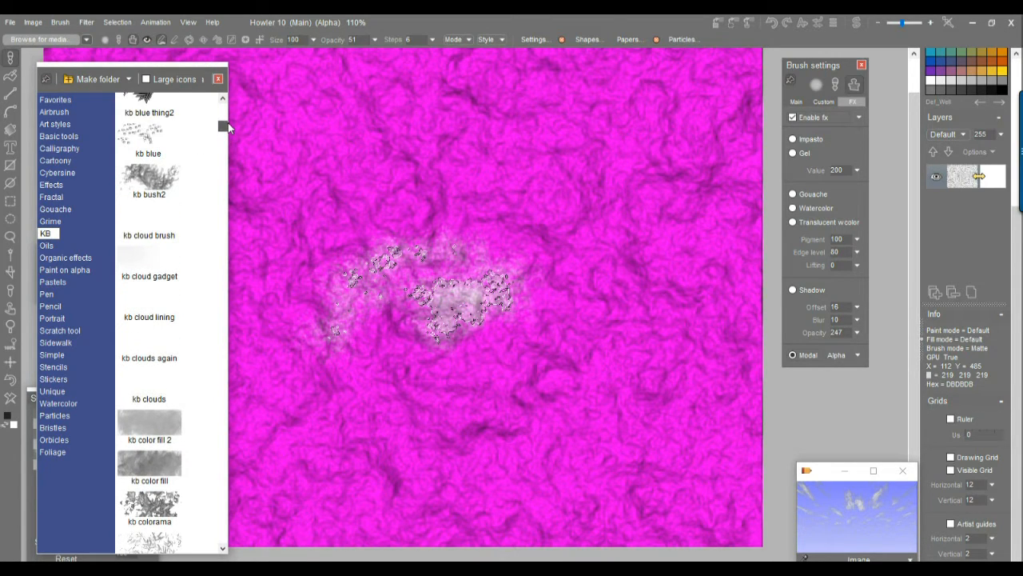
{"action": "left_click", "coordinate": [147, 221]}
{"action": "mouse_move", "coordinate": [424, 260]}
{"action": "left_mouse_down"}
{"action": "mouse_move", "coordinate": [541, 302]}
{"action": "mouse_move", "coordinate": [480, 284]}
{"action": "mouse_move", "coordinate": [440, 324]}
{"action": "mouse_move", "coordinate": [534, 314]}
{"action": "mouse_move", "coordinate": [471, 304]}
{"action": "mouse_move", "coordinate": [379, 372]}
{"action": "mouse_move", "coordinate": [464, 295]}
{"action": "mouse_move", "coordinate": [370, 279]}
{"action": "mouse_move", "coordinate": [391, 297]}
{"action": "mouse_move", "coordinate": [460, 308]}
{"action": "left_mouse_up"}
- Load the kb bush2 brush and enable its FX in Modal mode as Paint on alpha
{"action": "left_click", "coordinate": [150, 176]}
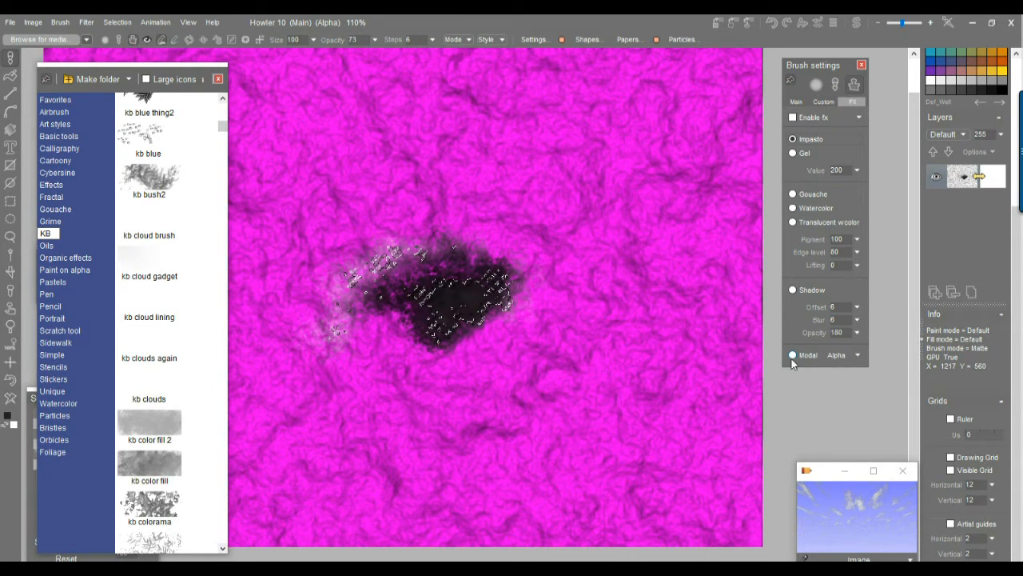
{"action": "left_click", "coordinate": [807, 121]}
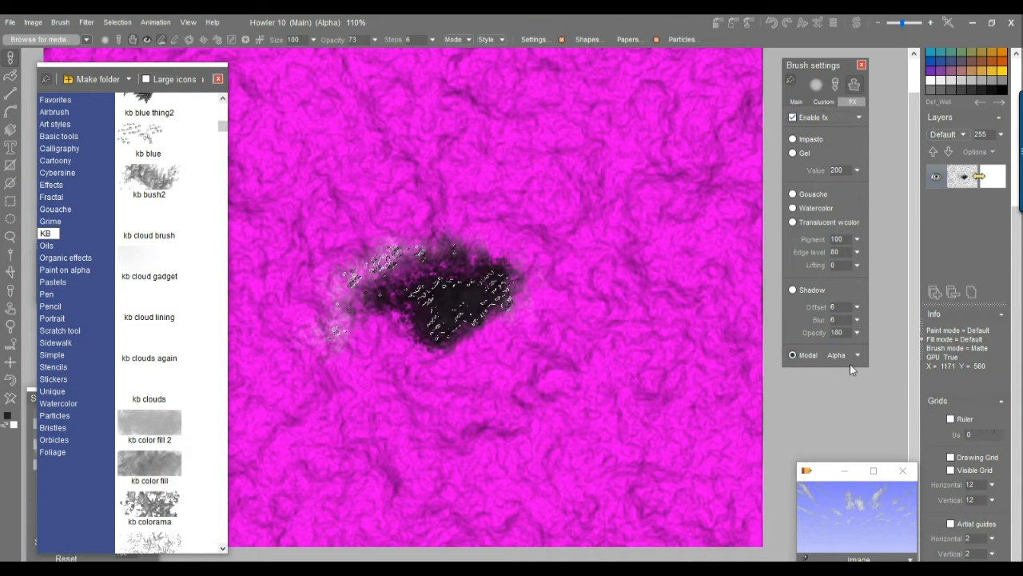
{"action": "left_click", "coordinate": [860, 355]}
{"action": "left_click", "coordinate": [872, 437]}
- Paint ragged strokes on the alpha around the dark area, with a short branch extending from its lower-right side
{"action": "left_click_drag", "start_coordinate": [522, 317], "coordinate": [437, 379]}
{"action": "left_click_drag", "start_coordinate": [545, 265], "coordinate": [400, 350]}
{"action": "left_click_drag", "start_coordinate": [484, 227], "coordinate": [353, 226]}
{"action": "left_click_drag", "start_coordinate": [496, 219], "coordinate": [520, 320]}
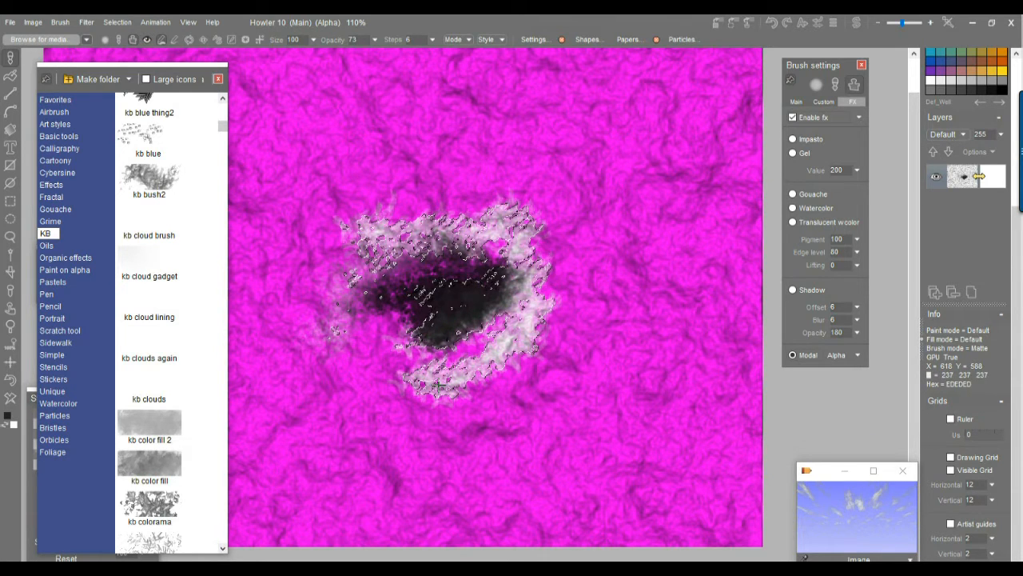
{"action": "left_click", "coordinate": [157, 199]}
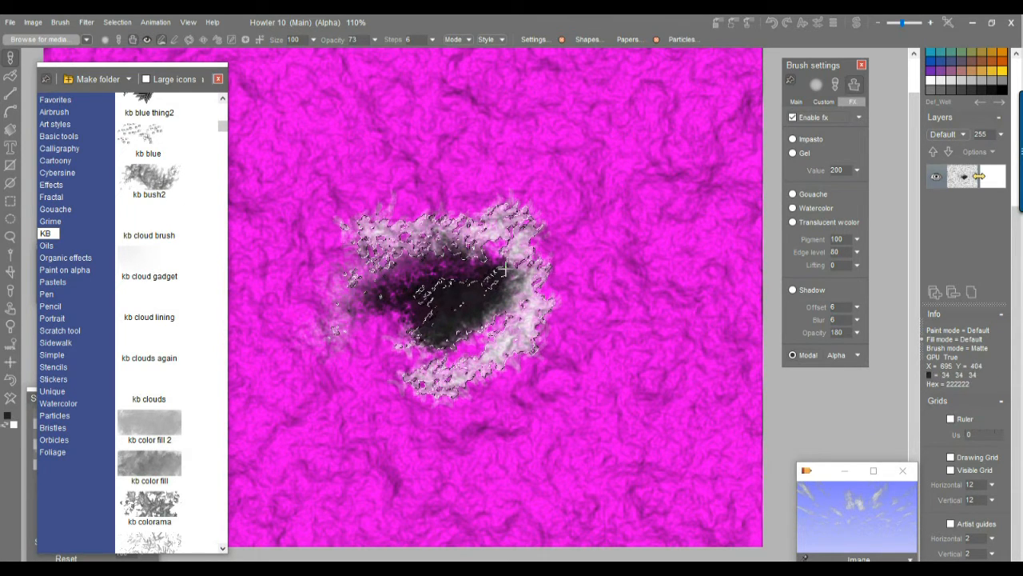
{"action": "left_click_drag", "start_coordinate": [612, 297], "coordinate": [571, 339]}
{"action": "key", "text": "ctrl+z"}
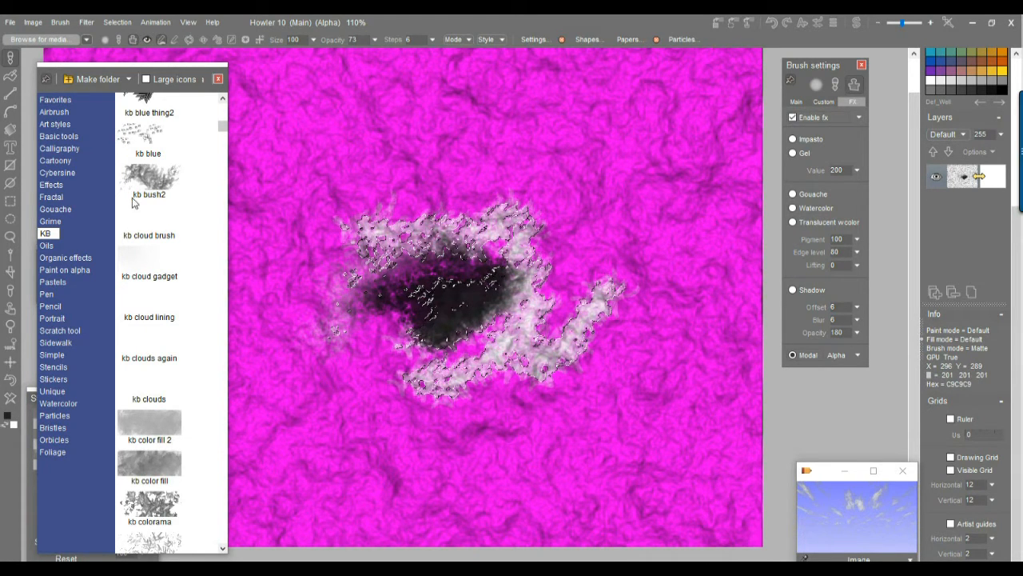
- Load kb cloud brush, darken more of the central area, and switch its FX to Modal Paint on alpha
{"action": "left_click", "coordinate": [155, 215]}
{"action": "mouse_move", "coordinate": [437, 230]}
{"action": "left_mouse_down"}
{"action": "mouse_move", "coordinate": [444, 322]}
{"action": "mouse_move", "coordinate": [502, 263]}
{"action": "left_mouse_up"}
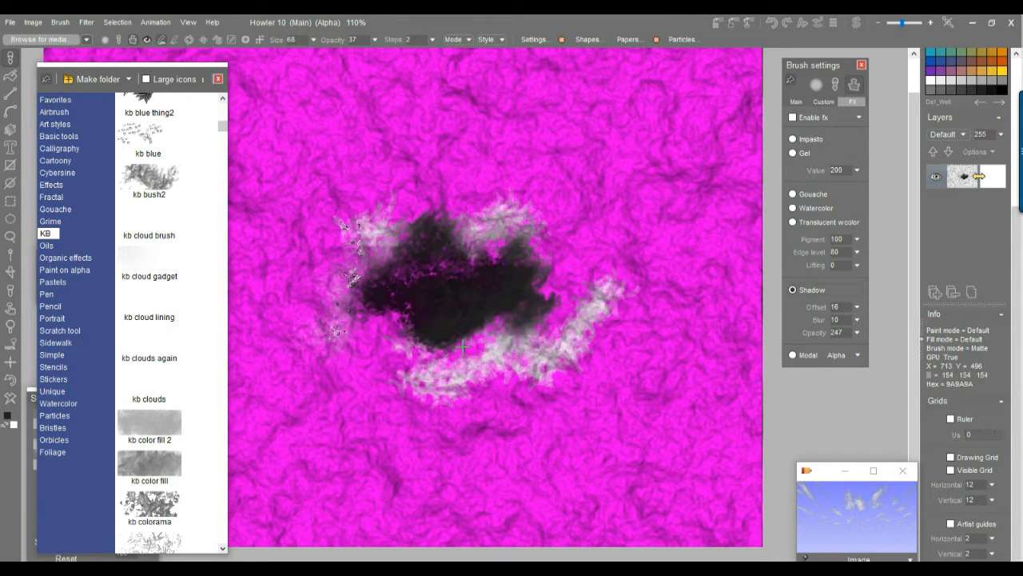
{"action": "left_click", "coordinate": [793, 357]}
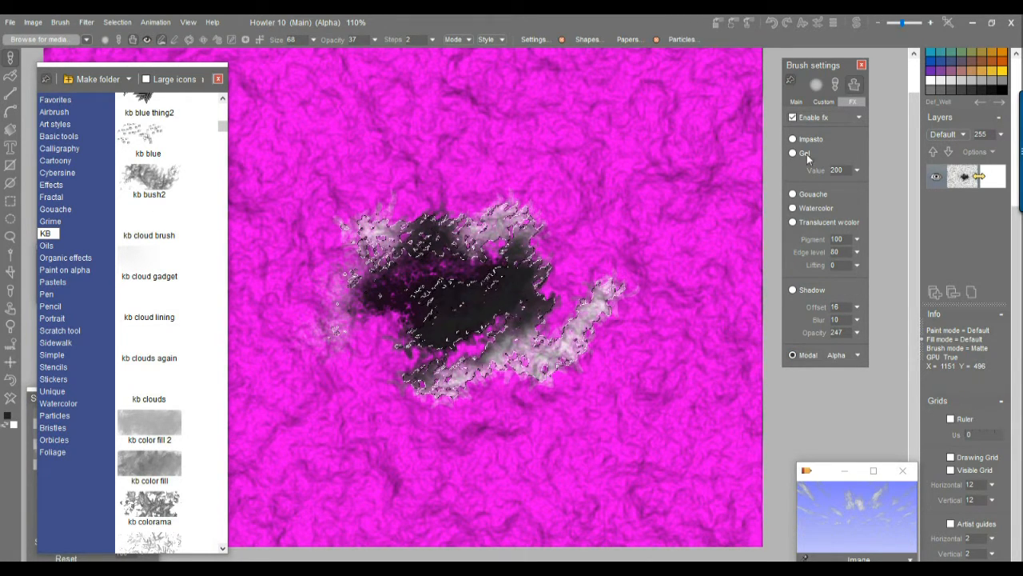
{"action": "left_click", "coordinate": [854, 352]}
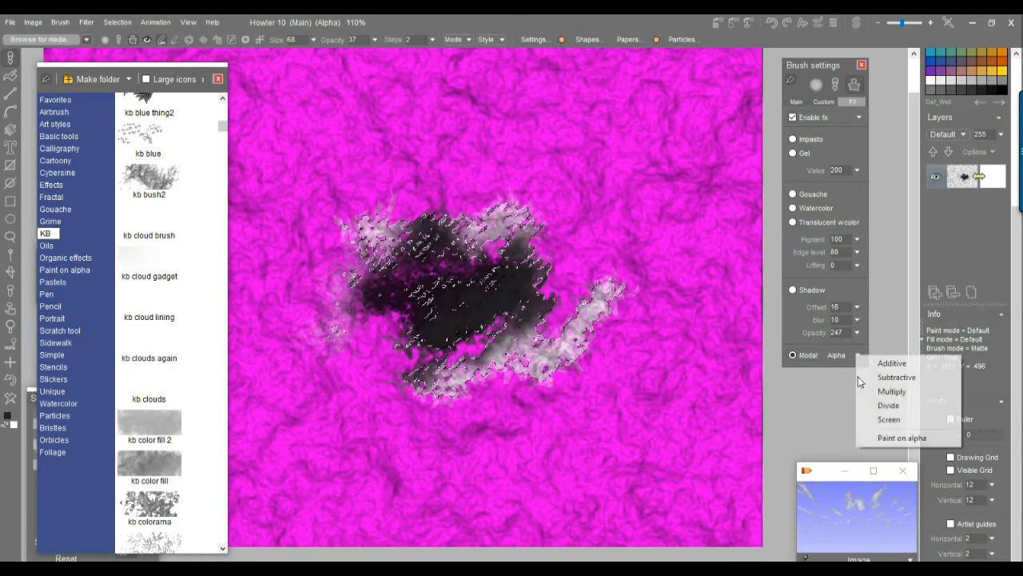
{"action": "left_click", "coordinate": [902, 434]}
- Paint a broad, soft-edged oval on the alpha that surrounds the dark area and fills the gaps
{"action": "left_click_drag", "start_coordinate": [619, 334], "coordinate": [498, 391]}
{"action": "mouse_move", "coordinate": [608, 282]}
{"action": "left_mouse_down"}
{"action": "mouse_move", "coordinate": [468, 198]}
{"action": "mouse_move", "coordinate": [393, 283]}
{"action": "mouse_move", "coordinate": [403, 330]}
{"action": "mouse_move", "coordinate": [489, 322]}
{"action": "left_mouse_up"}
{"action": "mouse_move", "coordinate": [536, 263]}
{"action": "left_mouse_down"}
{"action": "mouse_move", "coordinate": [393, 289]}
{"action": "mouse_move", "coordinate": [420, 244]}
{"action": "left_mouse_up"}
{"action": "left_click_drag", "start_coordinate": [540, 293], "coordinate": [369, 339]}
{"action": "left_click", "coordinate": [382, 289]}
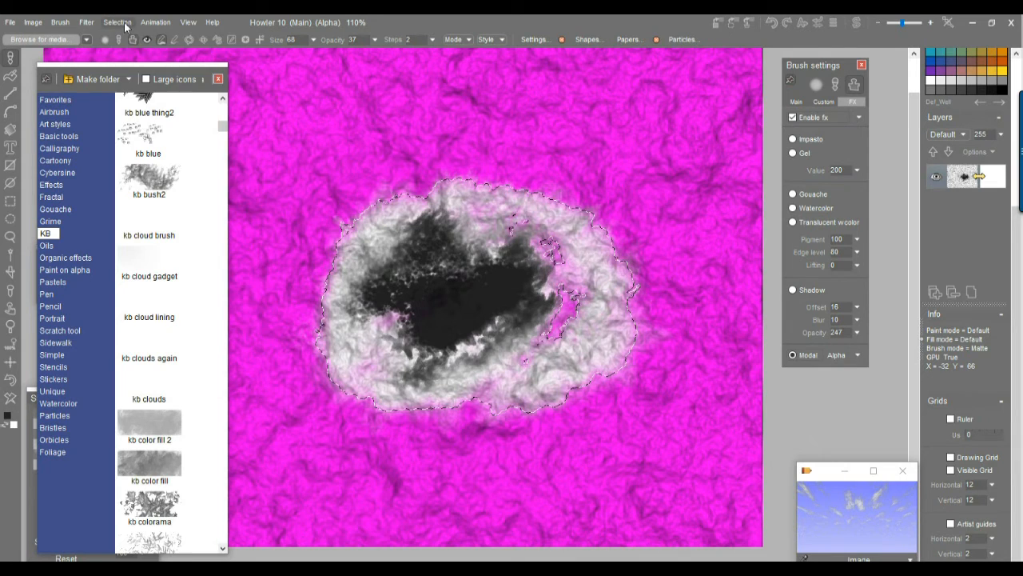
- Remove the alpha selection and clear the image to a blank white canvas
{"action": "left_click", "coordinate": [116, 21]}
{"action": "left_click", "coordinate": [152, 28]}
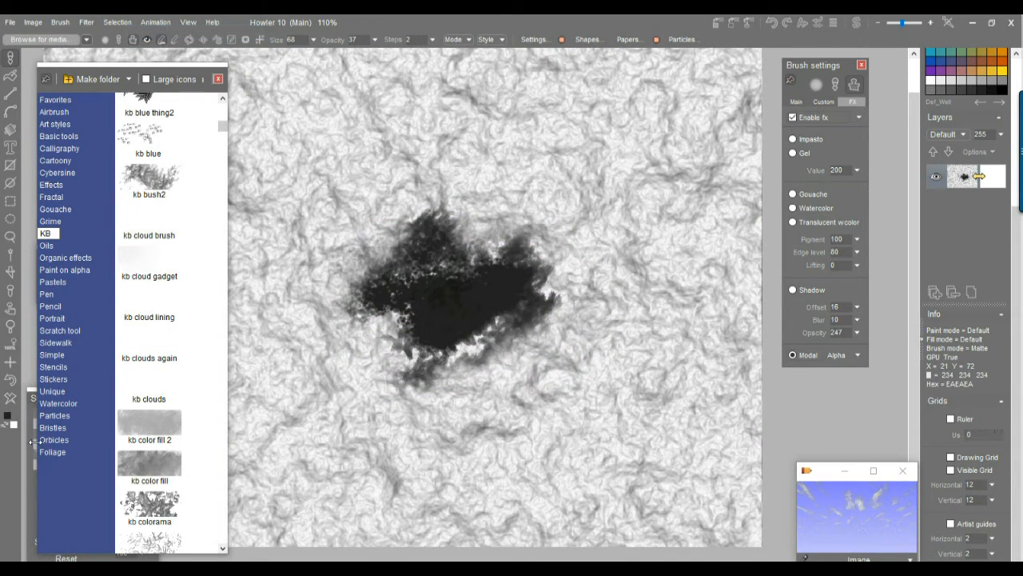
{"action": "left_click", "coordinate": [33, 22]}
{"action": "left_click", "coordinate": [100, 60]}
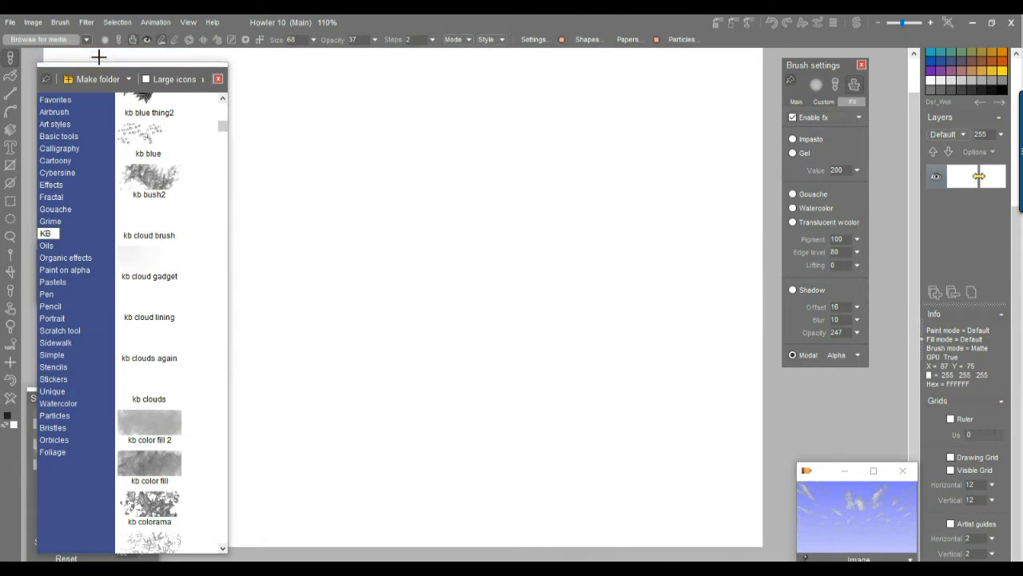
- Move the floating windows off the blank canvas and paint a wide, flat-bottomed cloud on the alpha with kb cloud brush
{"action": "left_click_drag", "start_coordinate": [173, 63], "coordinate": [189, 384]}
{"action": "left_click_drag", "start_coordinate": [365, 244], "coordinate": [461, 258]}
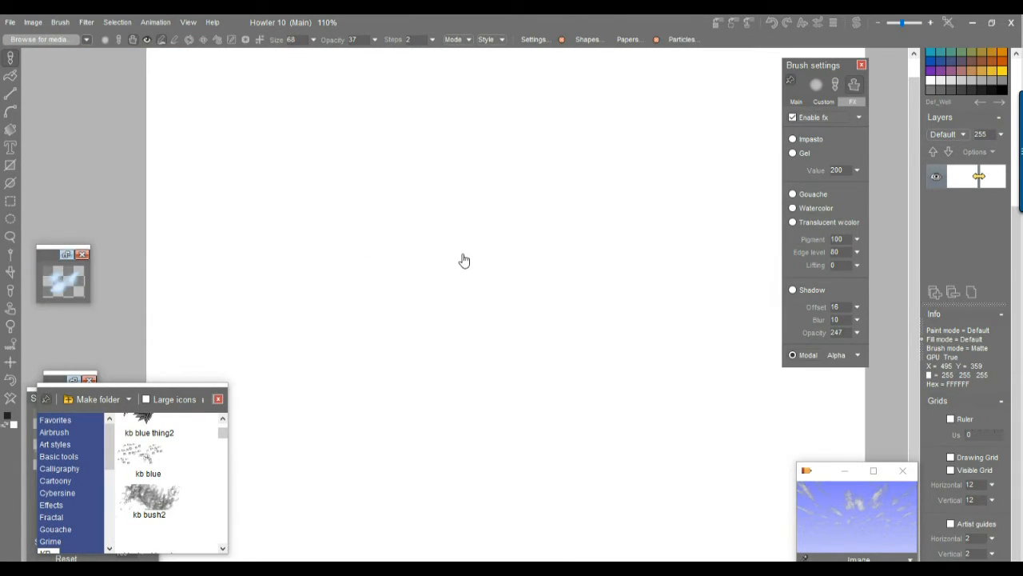
{"action": "left_click_drag", "start_coordinate": [822, 65], "coordinate": [926, 109]}
{"action": "scroll", "coordinate": [615, 176], "scroll_direction": "down", "scroll_amount": 2}
{"action": "mouse_move", "coordinate": [591, 204]}
{"action": "left_mouse_down"}
{"action": "mouse_move", "coordinate": [479, 214]}
{"action": "mouse_move", "coordinate": [417, 288]}
{"action": "mouse_move", "coordinate": [472, 333]}
{"action": "mouse_move", "coordinate": [600, 328]}
{"action": "mouse_move", "coordinate": [669, 292]}
{"action": "mouse_move", "coordinate": [609, 222]}
{"action": "mouse_move", "coordinate": [551, 263]}
{"action": "left_mouse_up"}
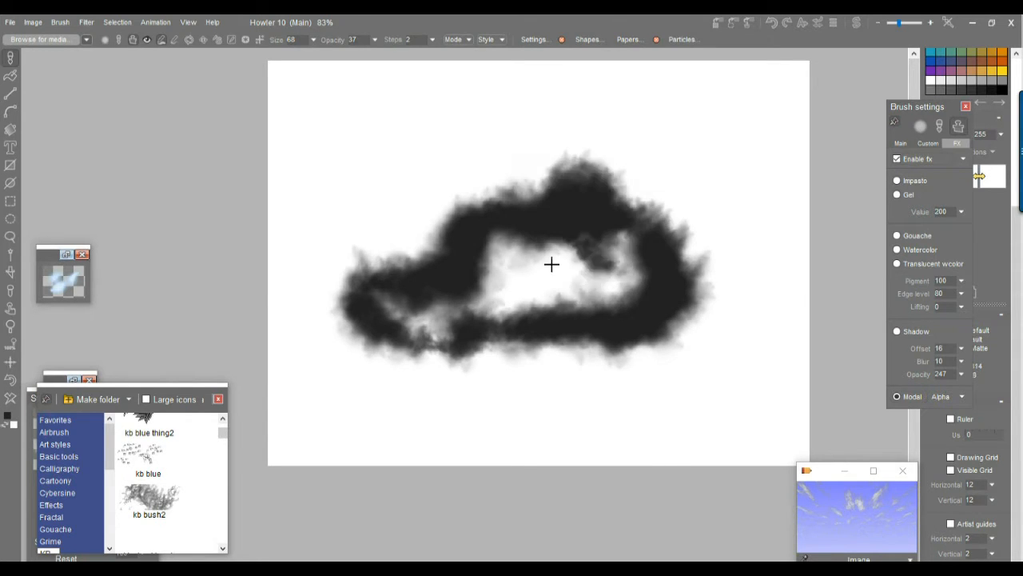
{"action": "mouse_move", "coordinate": [400, 315]}
{"action": "left_mouse_down"}
{"action": "mouse_move", "coordinate": [422, 306]}
{"action": "mouse_move", "coordinate": [557, 315]}
{"action": "mouse_move", "coordinate": [629, 292]}
{"action": "mouse_move", "coordinate": [566, 289]}
{"action": "mouse_move", "coordinate": [499, 262]}
{"action": "mouse_move", "coordinate": [536, 248]}
{"action": "left_mouse_up"}
{"action": "mouse_move", "coordinate": [628, 324]}
{"action": "left_mouse_down"}
{"action": "mouse_move", "coordinate": [560, 288]}
{"action": "mouse_move", "coordinate": [581, 249]}
{"action": "mouse_move", "coordinate": [607, 242]}
{"action": "mouse_move", "coordinate": [608, 233]}
{"action": "mouse_move", "coordinate": [635, 252]}
{"action": "mouse_move", "coordinate": [517, 197]}
{"action": "mouse_move", "coordinate": [486, 222]}
{"action": "mouse_move", "coordinate": [405, 243]}
{"action": "mouse_move", "coordinate": [480, 229]}
{"action": "left_mouse_up"}
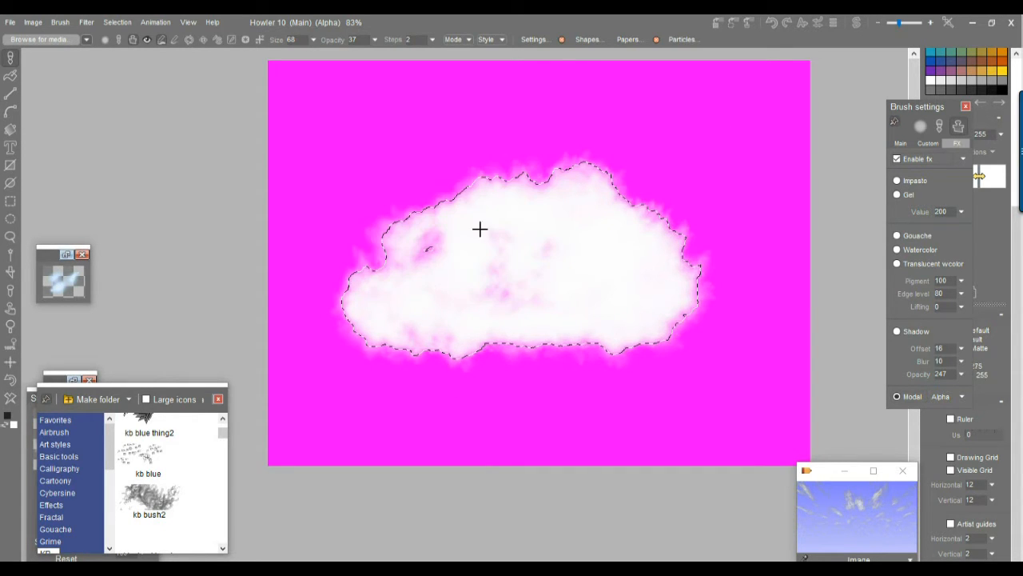
- Add rounded puffs to the cloud's upper-left, upper-right and right edges
{"action": "left_click_drag", "start_coordinate": [452, 192], "coordinate": [427, 183]}
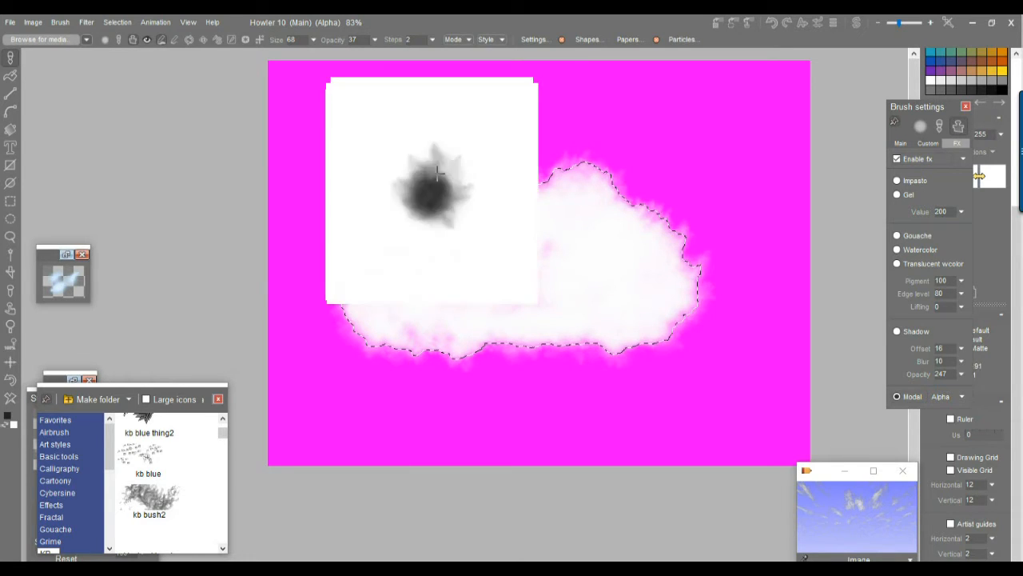
{"action": "mouse_move", "coordinate": [594, 249]}
{"action": "left_mouse_down"}
{"action": "mouse_move", "coordinate": [694, 253]}
{"action": "mouse_move", "coordinate": [665, 241]}
{"action": "left_mouse_up"}
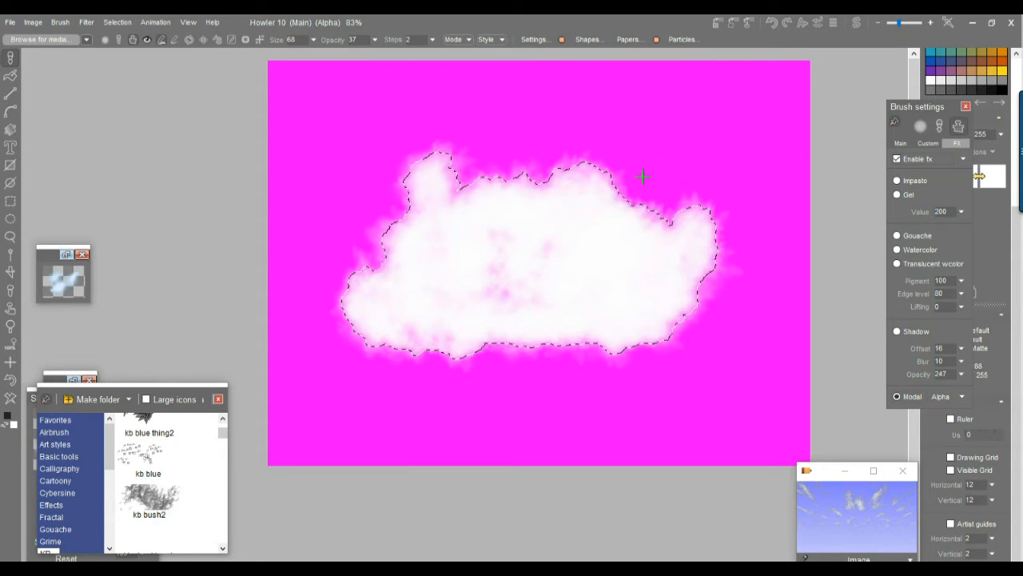
{"action": "left_click_drag", "start_coordinate": [643, 176], "coordinate": [675, 252]}
{"action": "mouse_move", "coordinate": [729, 330]}
{"action": "left_mouse_down"}
{"action": "mouse_move", "coordinate": [717, 290]}
{"action": "mouse_move", "coordinate": [686, 316]}
{"action": "left_mouse_up"}
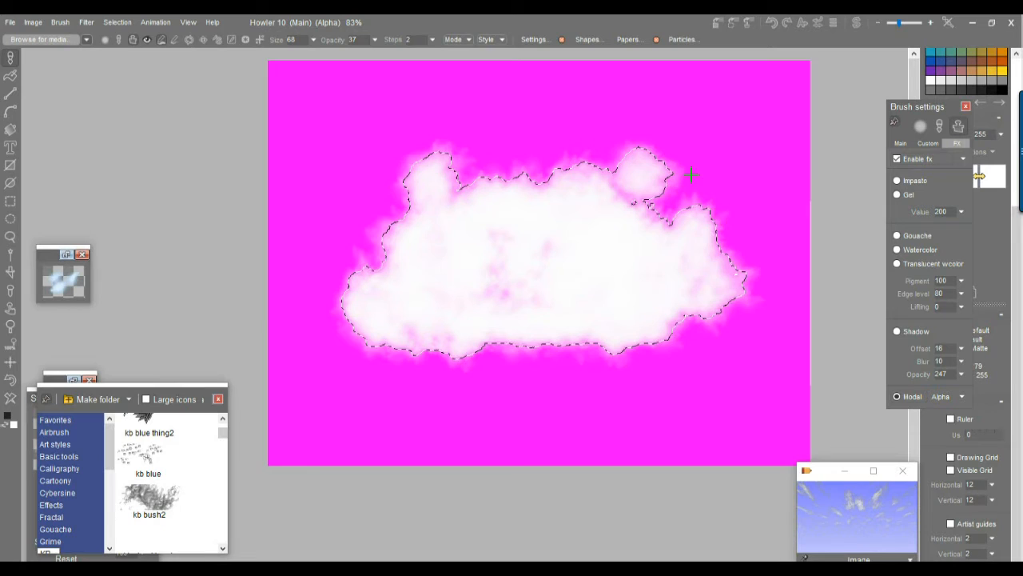
- Lower the brush opacity to 15 and set its steps to 6
{"action": "left_click", "coordinate": [374, 40]}
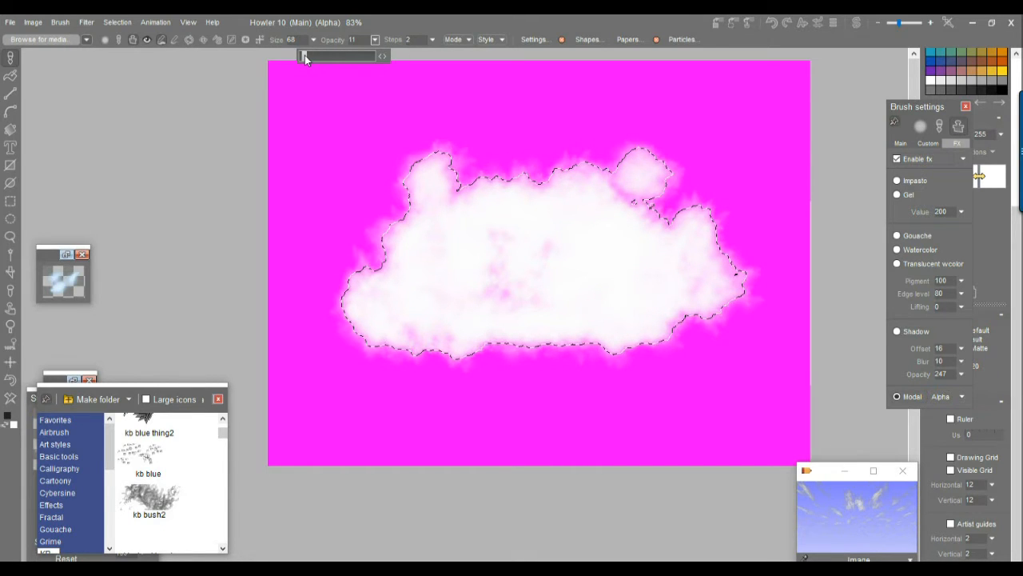
{"action": "left_click_drag", "start_coordinate": [305, 55], "coordinate": [307, 54]}
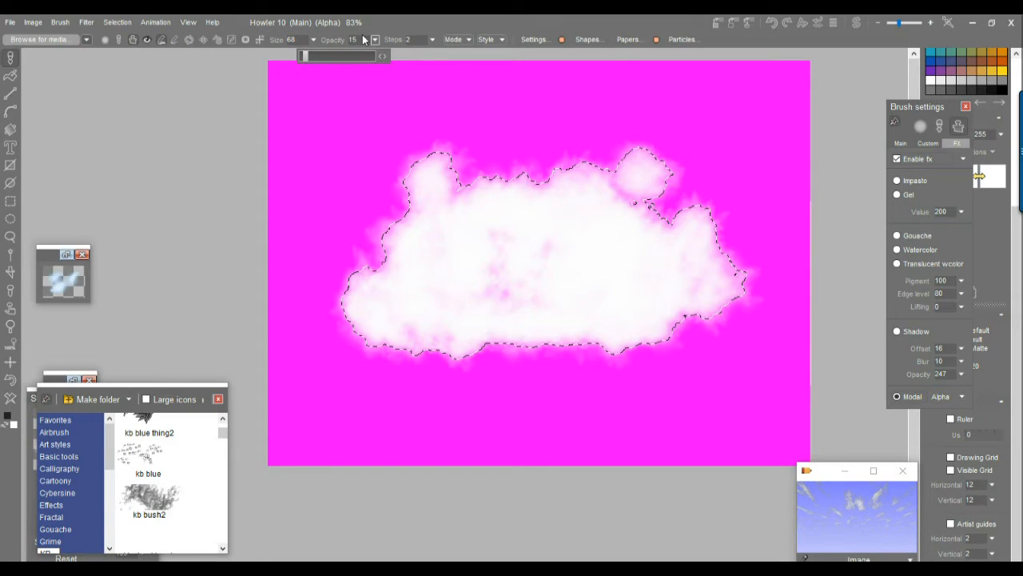
{"action": "left_click", "coordinate": [433, 39]}
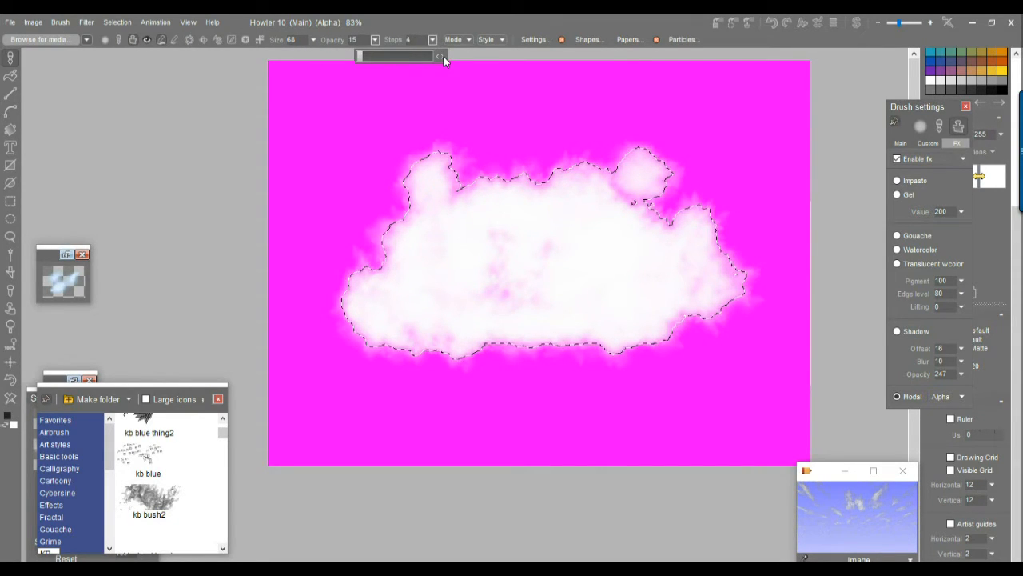
{"action": "left_click", "coordinate": [443, 55]}
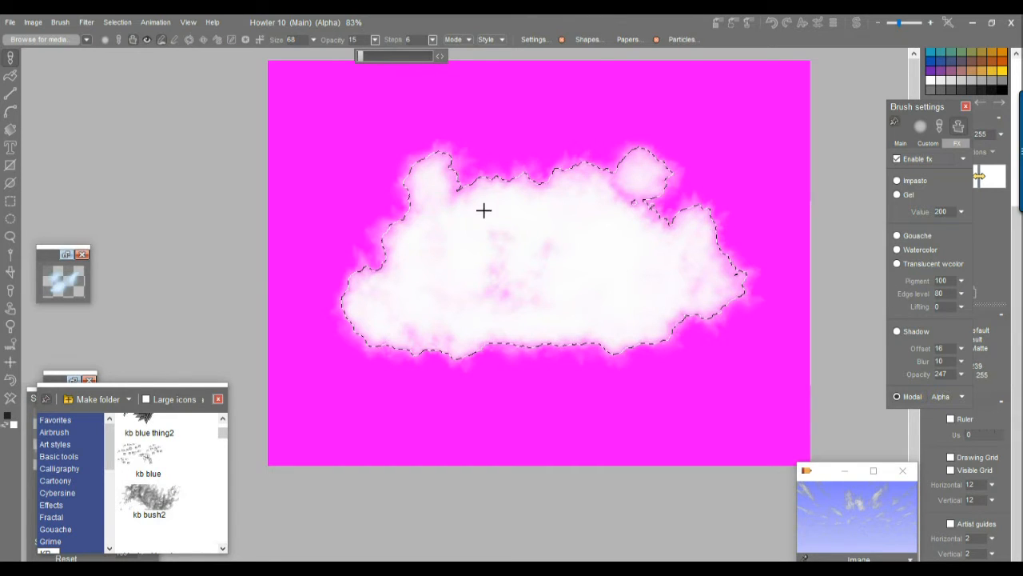
- Paint faint, transparent wisps above the cloud and along its right and bottom edges
{"action": "mouse_move", "coordinate": [482, 211]}
{"action": "left_mouse_down"}
{"action": "mouse_move", "coordinate": [518, 154]}
{"action": "mouse_move", "coordinate": [624, 175]}
{"action": "left_mouse_up"}
{"action": "left_click_drag", "start_coordinate": [523, 189], "coordinate": [688, 179]}
{"action": "left_click_drag", "start_coordinate": [701, 232], "coordinate": [692, 146]}
{"action": "left_click_drag", "start_coordinate": [726, 320], "coordinate": [576, 375]}
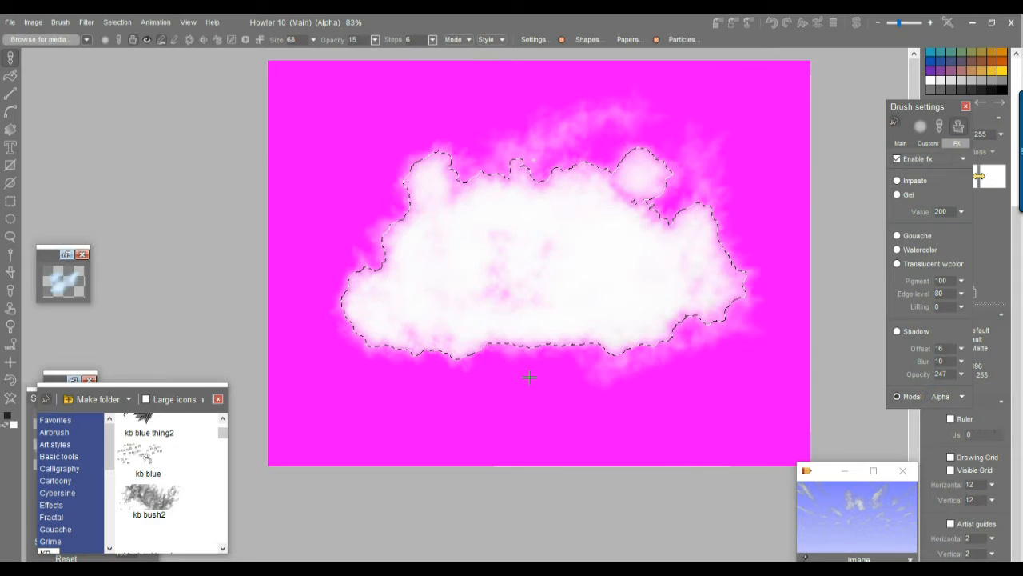
{"action": "left_click_drag", "start_coordinate": [597, 341], "coordinate": [527, 346]}
{"action": "left_click_drag", "start_coordinate": [596, 387], "coordinate": [454, 371]}
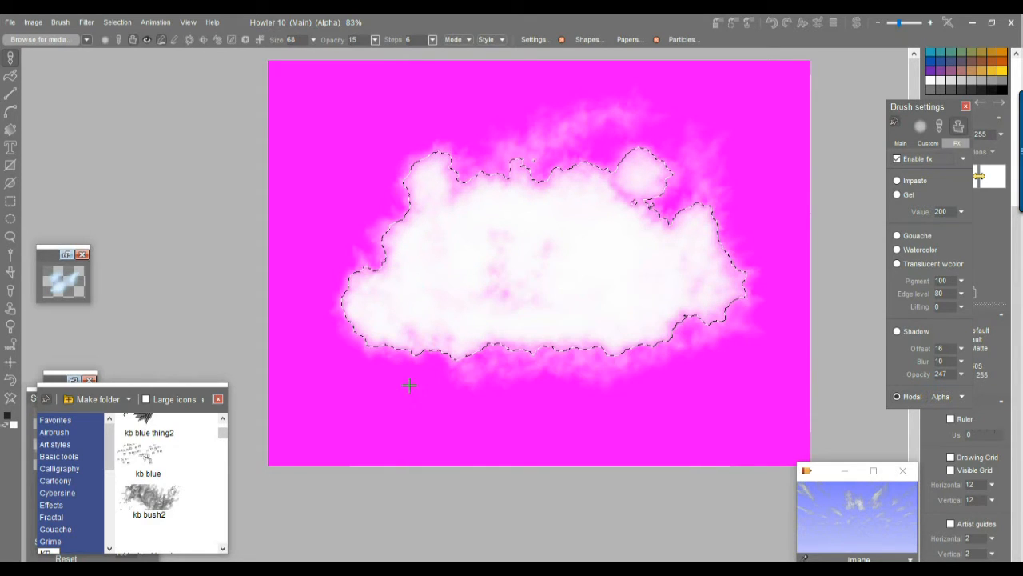
- Paint more faint wisps down the cloud's left side, across its top and around its upper-right edge
{"action": "left_click_drag", "start_coordinate": [384, 180], "coordinate": [351, 259]}
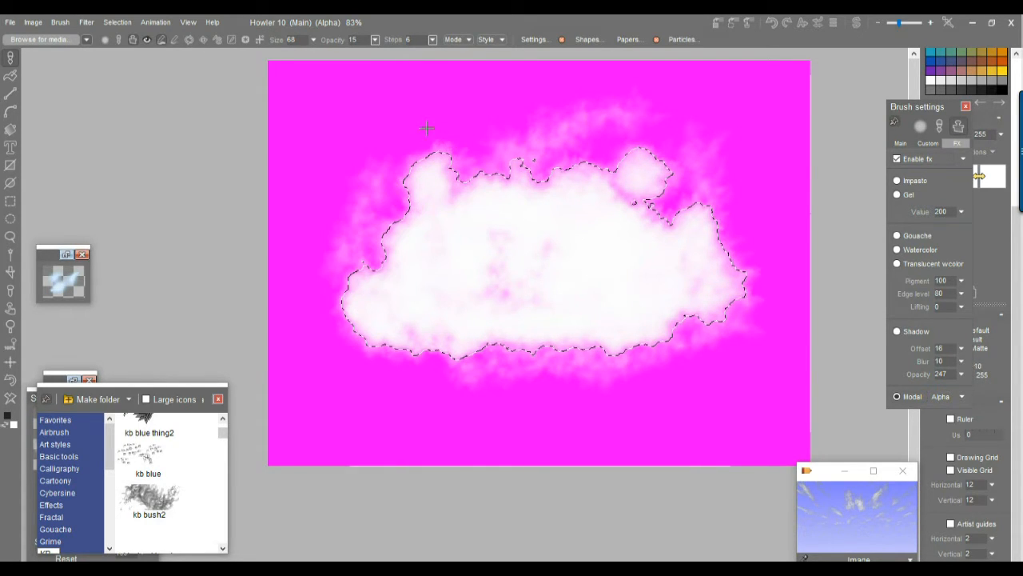
{"action": "left_click_drag", "start_coordinate": [358, 338], "coordinate": [379, 354]}
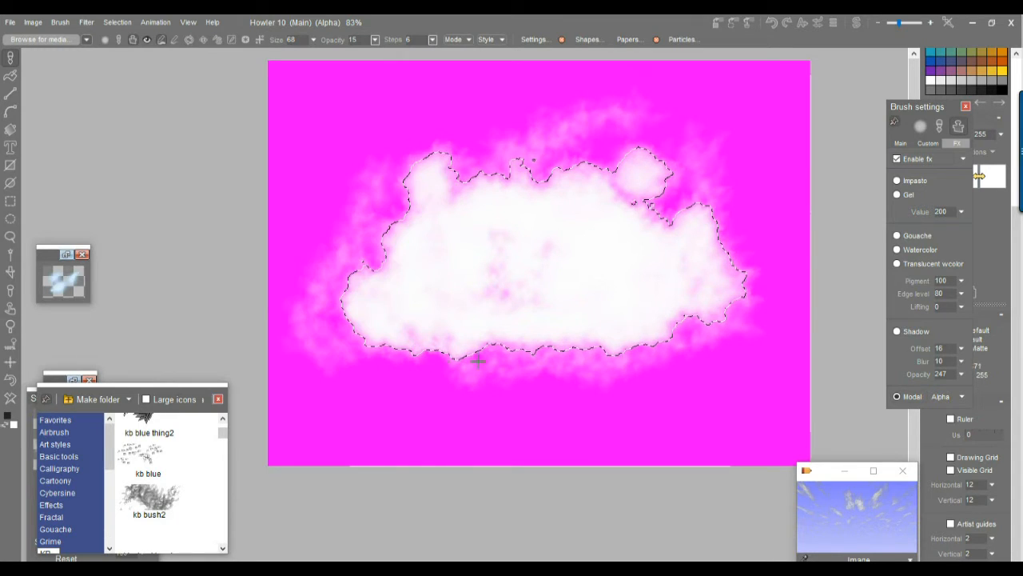
{"action": "left_click_drag", "start_coordinate": [729, 219], "coordinate": [736, 185]}
{"action": "left_click_drag", "start_coordinate": [426, 158], "coordinate": [564, 131]}
{"action": "left_click_drag", "start_coordinate": [416, 129], "coordinate": [490, 122]}
{"action": "left_click_drag", "start_coordinate": [711, 116], "coordinate": [688, 127]}
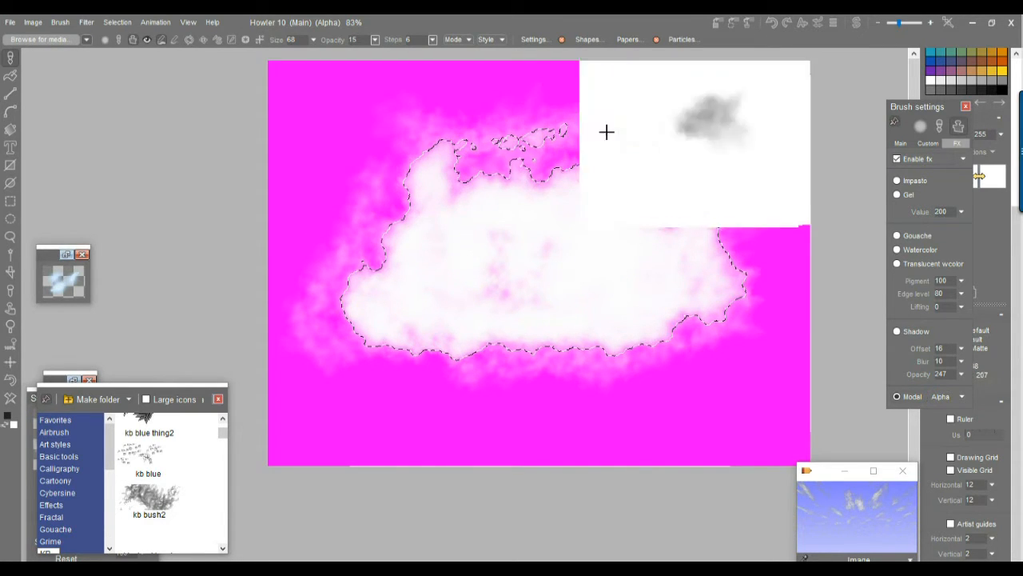
{"action": "left_click_drag", "start_coordinate": [490, 168], "coordinate": [440, 155]}
{"action": "left_click_drag", "start_coordinate": [669, 178], "coordinate": [703, 185]}
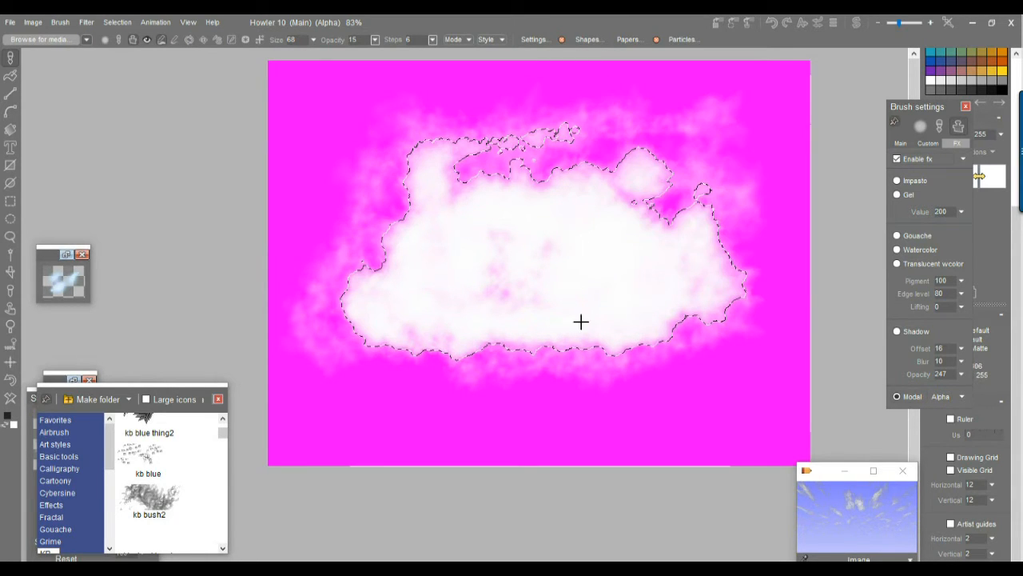
- Carve transparent gaps diagonally through the cloud's middle and lower edge, softening them with faint wisps
{"action": "left_click_drag", "start_coordinate": [528, 267], "coordinate": [507, 265]}
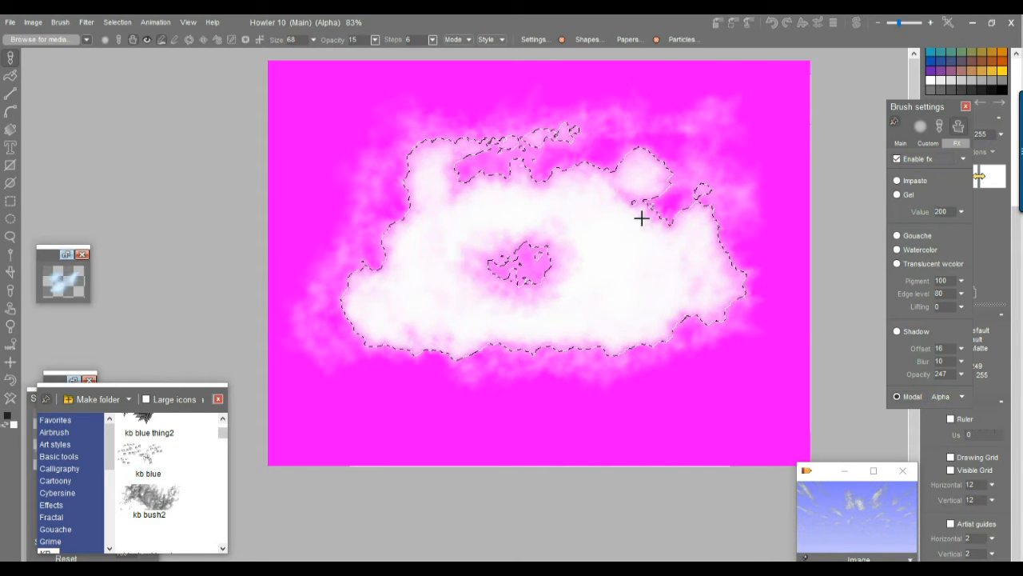
{"action": "mouse_move", "coordinate": [641, 217]}
{"action": "left_mouse_down"}
{"action": "mouse_move", "coordinate": [574, 252]}
{"action": "mouse_move", "coordinate": [548, 311]}
{"action": "left_mouse_up"}
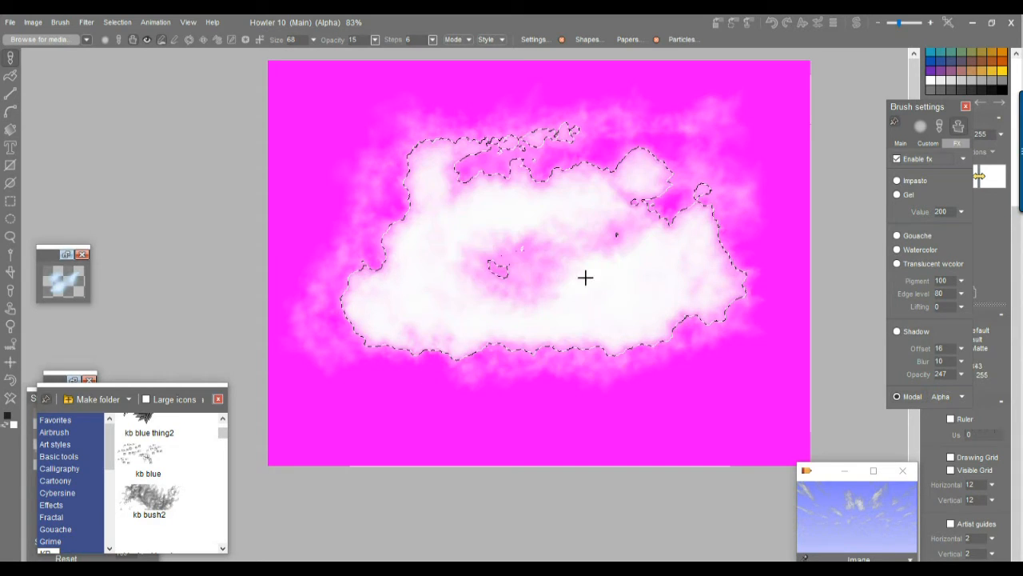
{"action": "mouse_move", "coordinate": [522, 378]}
{"action": "left_mouse_down"}
{"action": "mouse_move", "coordinate": [525, 349]}
{"action": "mouse_move", "coordinate": [612, 351]}
{"action": "left_mouse_up"}
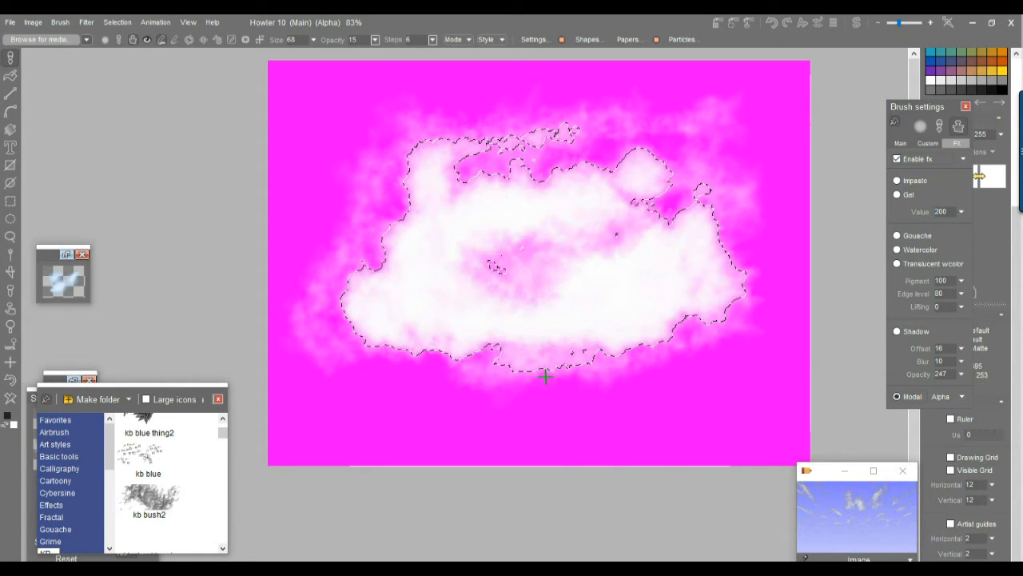
{"action": "left_click_drag", "start_coordinate": [491, 350], "coordinate": [529, 247]}
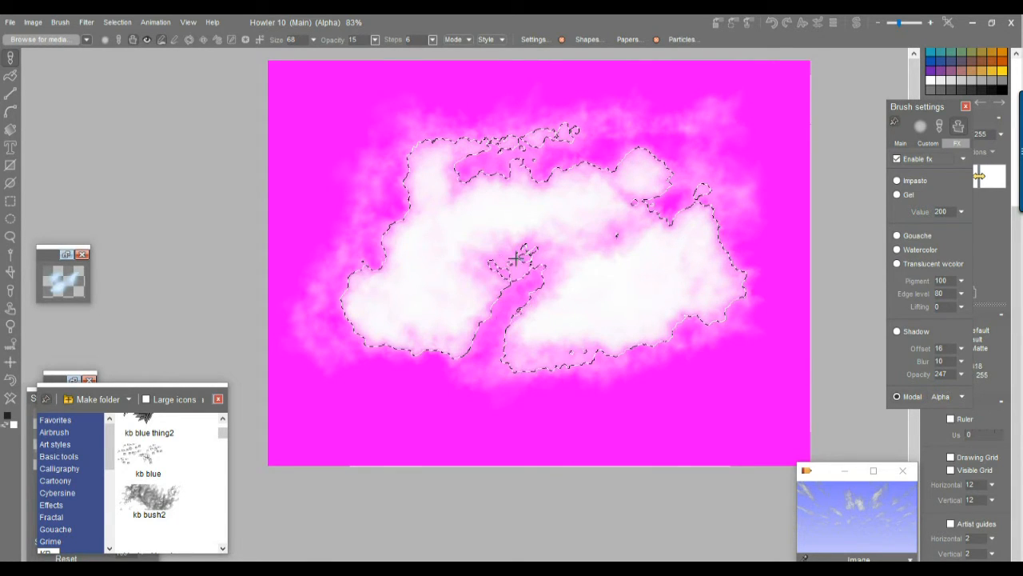
{"action": "left_click_drag", "start_coordinate": [474, 325], "coordinate": [450, 347]}
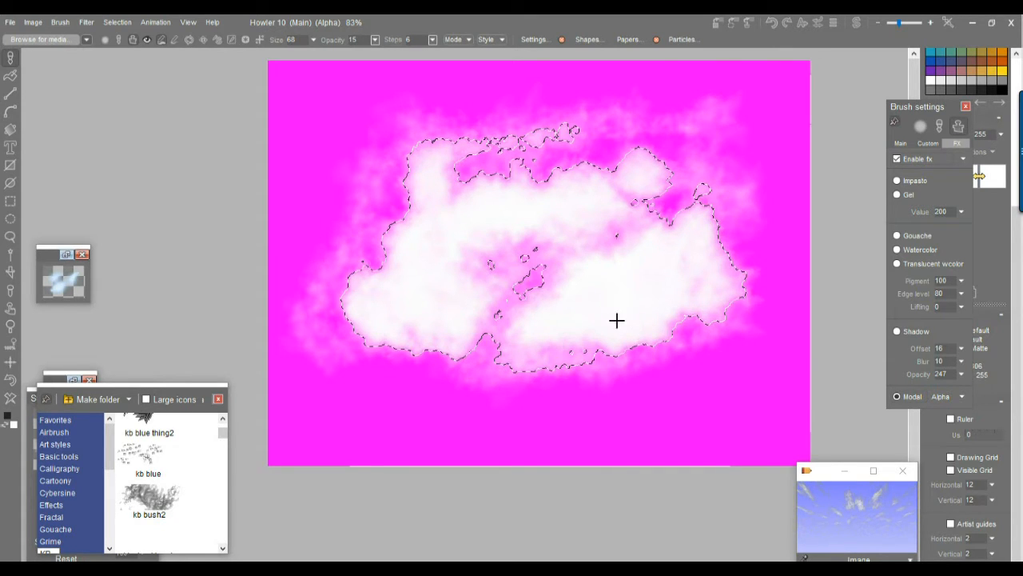
- Show the selection in a separate alpha window and enlarge it to examine the cloud's alpha, then shrink the window again
{"action": "left_click", "coordinate": [120, 22]}
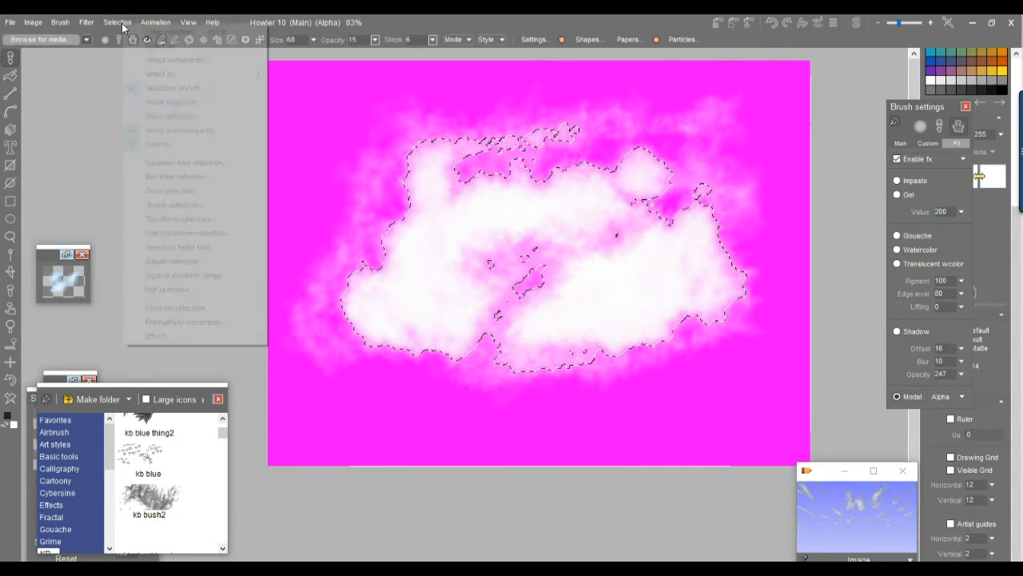
{"action": "left_click", "coordinate": [177, 117]}
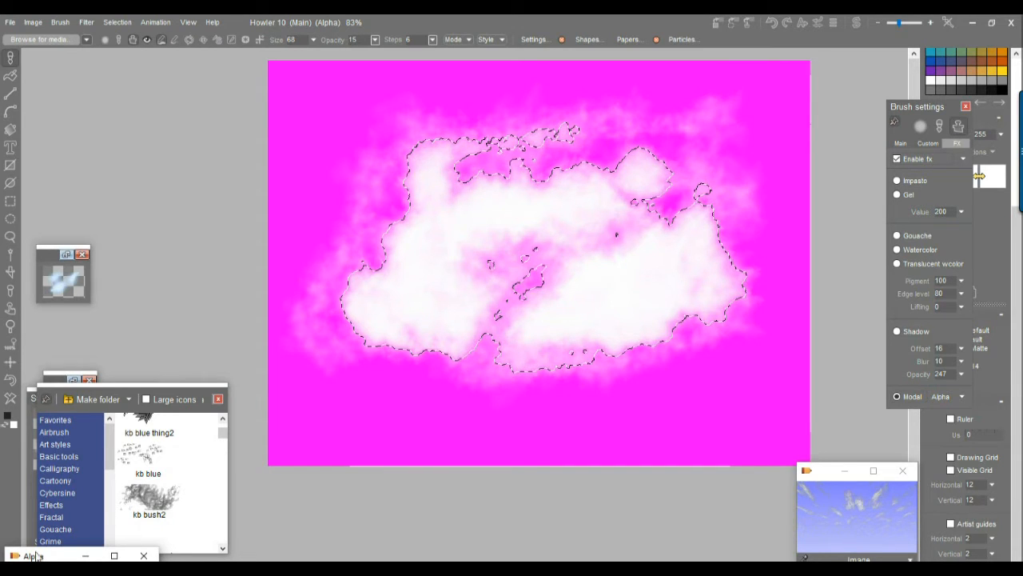
{"action": "double_click", "coordinate": [36, 556]}
{"action": "left_click_drag", "start_coordinate": [135, 187], "coordinate": [120, 86]}
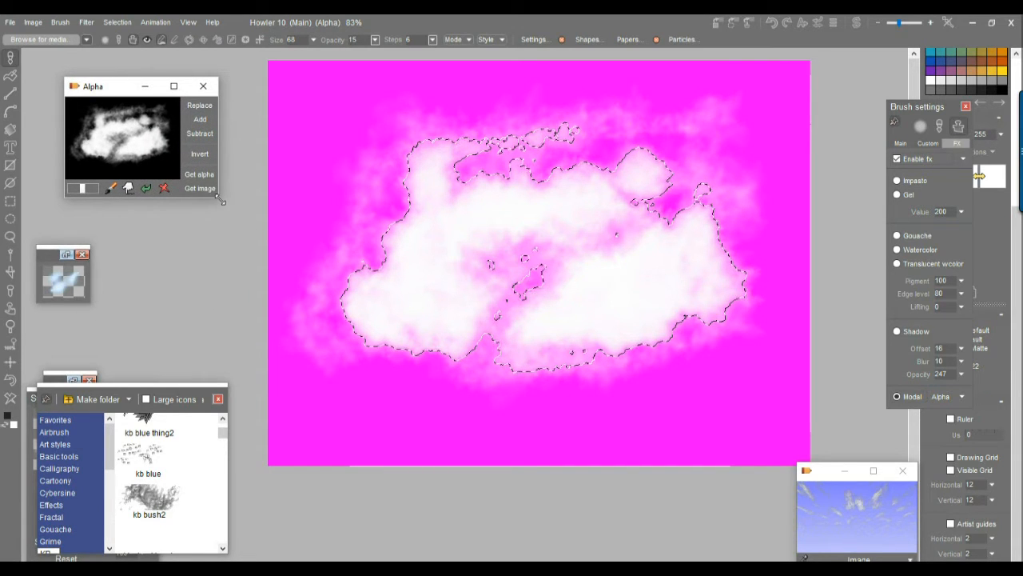
{"action": "left_click_drag", "start_coordinate": [218, 199], "coordinate": [500, 406]}
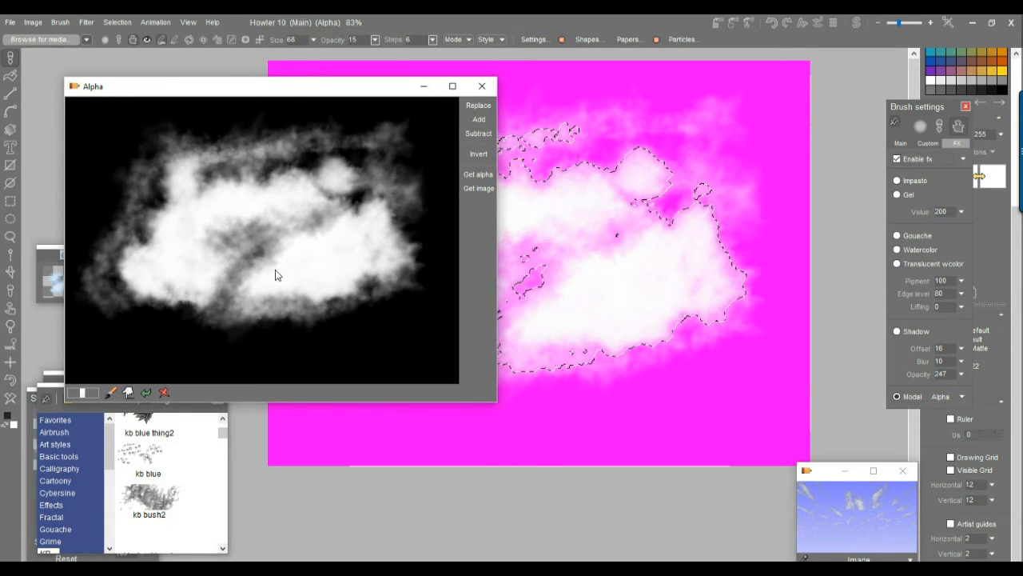
{"action": "left_click_drag", "start_coordinate": [496, 404], "coordinate": [231, 213]}
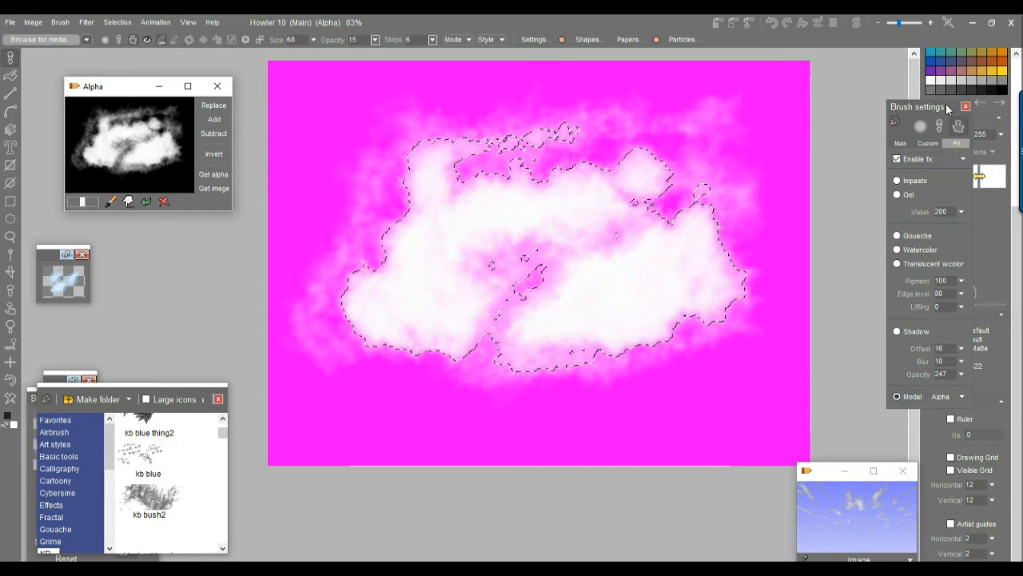
- Turn off the brush fx and shade grey shadows inside the cloud and along its base, lowering the opacity from 15 to 4
{"action": "left_click", "coordinate": [896, 159]}
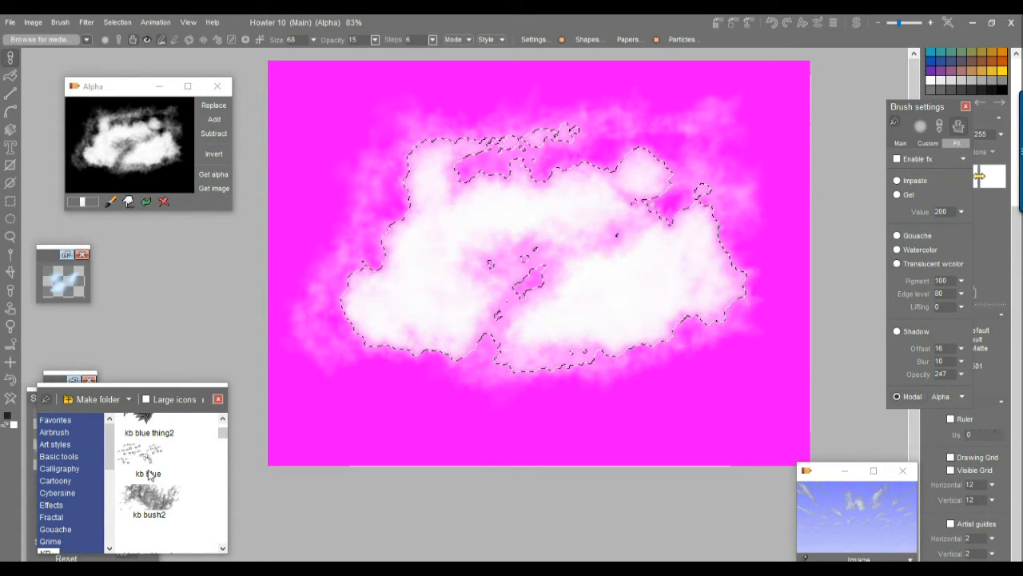
{"action": "left_click_drag", "start_coordinate": [452, 282], "coordinate": [453, 269]}
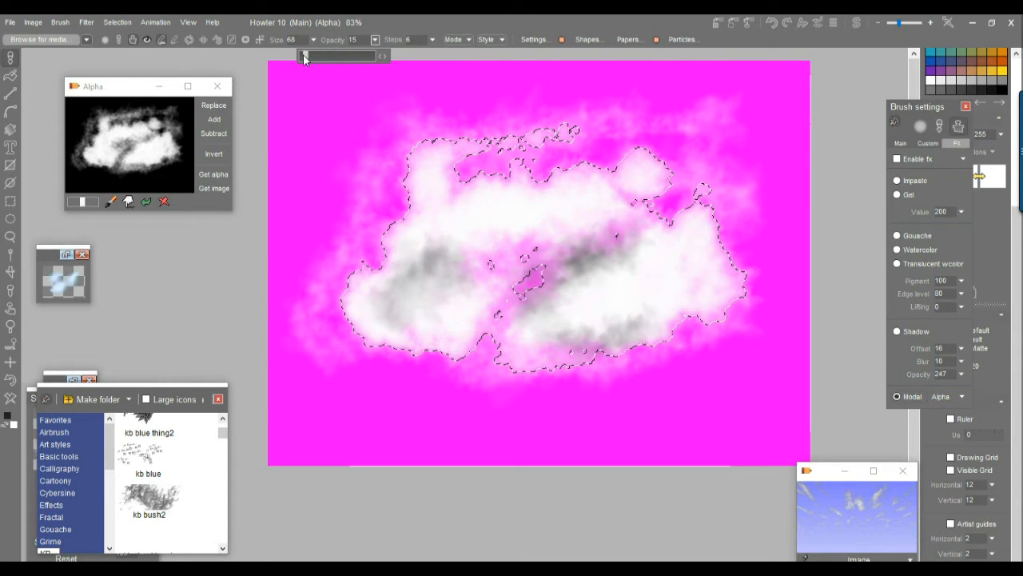
{"action": "mouse_move", "coordinate": [617, 352]}
{"action": "left_mouse_down"}
{"action": "mouse_move", "coordinate": [593, 343]}
{"action": "mouse_move", "coordinate": [531, 360]}
{"action": "left_mouse_up"}
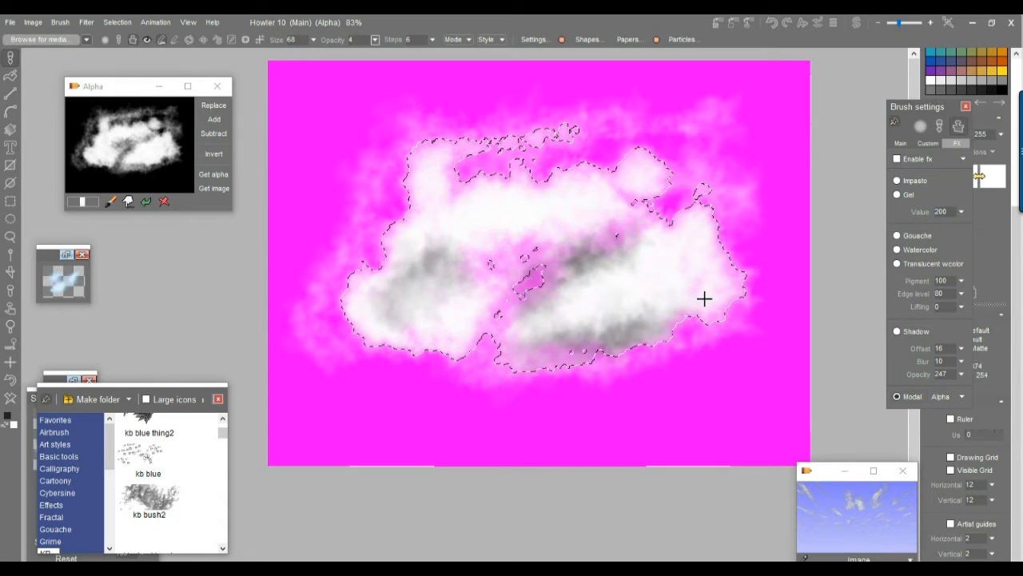
{"action": "mouse_move", "coordinate": [679, 291]}
{"action": "left_mouse_down"}
{"action": "mouse_move", "coordinate": [637, 325]}
{"action": "mouse_move", "coordinate": [644, 276]}
{"action": "left_mouse_up"}
{"action": "mouse_move", "coordinate": [578, 288]}
{"action": "left_mouse_down"}
{"action": "mouse_move", "coordinate": [567, 317]}
{"action": "mouse_move", "coordinate": [570, 278]}
{"action": "mouse_move", "coordinate": [550, 313]}
{"action": "mouse_move", "coordinate": [624, 295]}
{"action": "mouse_move", "coordinate": [628, 269]}
{"action": "mouse_move", "coordinate": [603, 255]}
{"action": "mouse_move", "coordinate": [542, 269]}
{"action": "mouse_move", "coordinate": [586, 267]}
{"action": "left_mouse_up"}
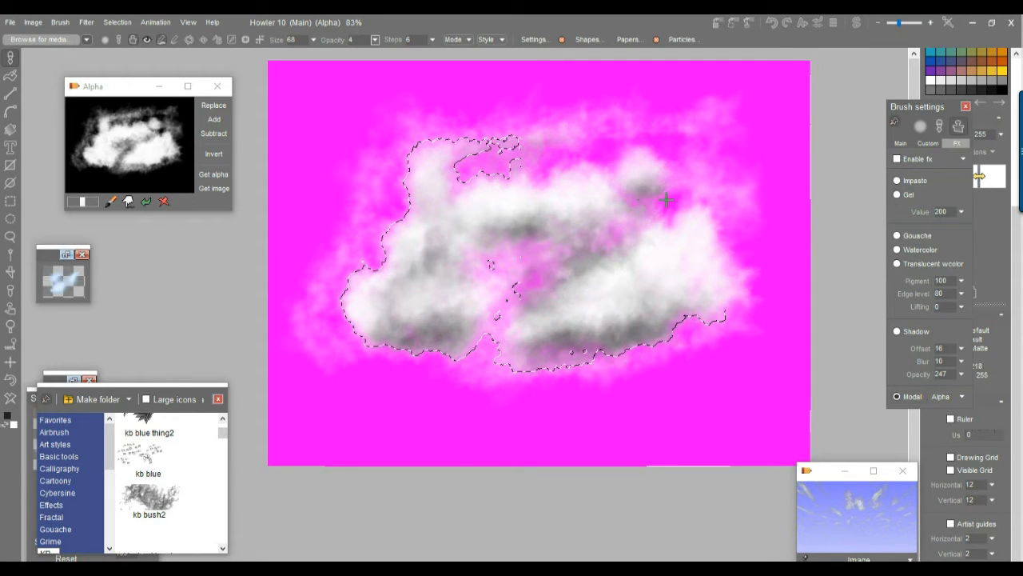
{"action": "mouse_move", "coordinate": [723, 266]}
{"action": "left_mouse_down"}
{"action": "mouse_move", "coordinate": [686, 283]}
{"action": "mouse_move", "coordinate": [707, 262]}
{"action": "mouse_move", "coordinate": [676, 281]}
{"action": "mouse_move", "coordinate": [680, 248]}
{"action": "mouse_move", "coordinate": [642, 266]}
{"action": "left_mouse_up"}
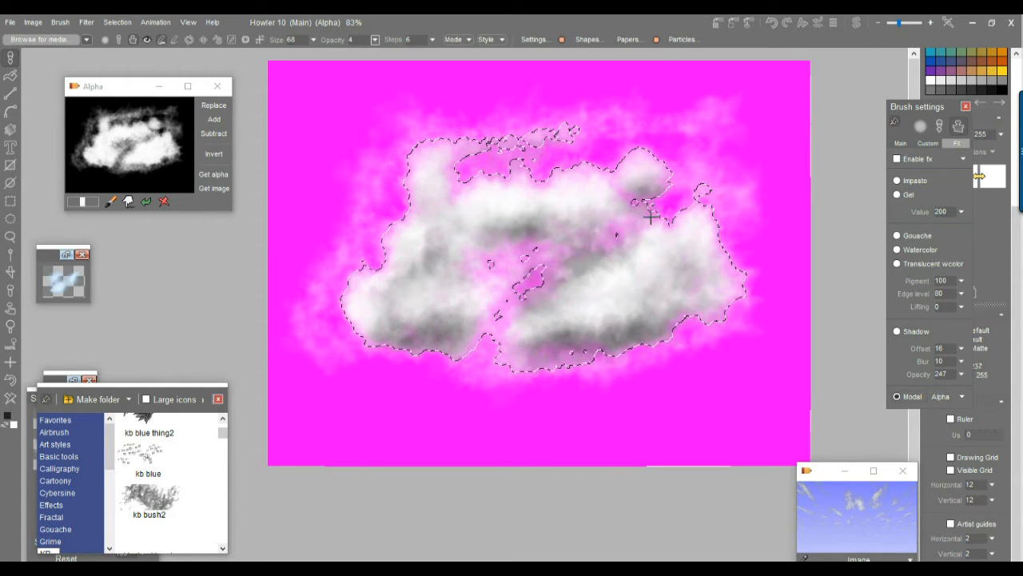
- Use the selected cloud as a brush and store a managed copy of it, placing its window beside the canvas
{"action": "scroll", "coordinate": [590, 225], "scroll_direction": "up", "scroll_amount": 2}
{"action": "scroll", "coordinate": [590, 225], "scroll_direction": "down", "scroll_amount": 3}
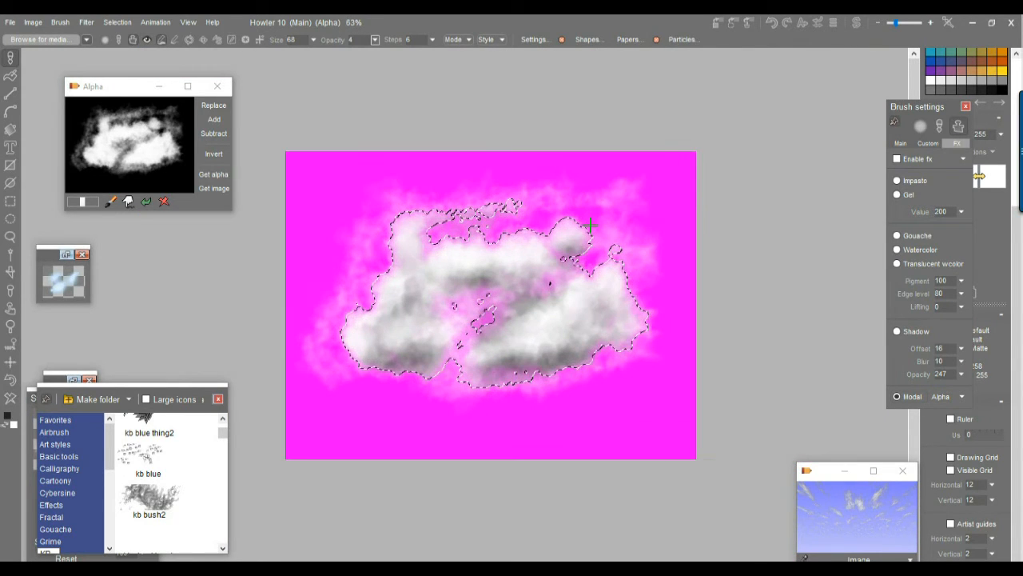
{"action": "left_click", "coordinate": [61, 23]}
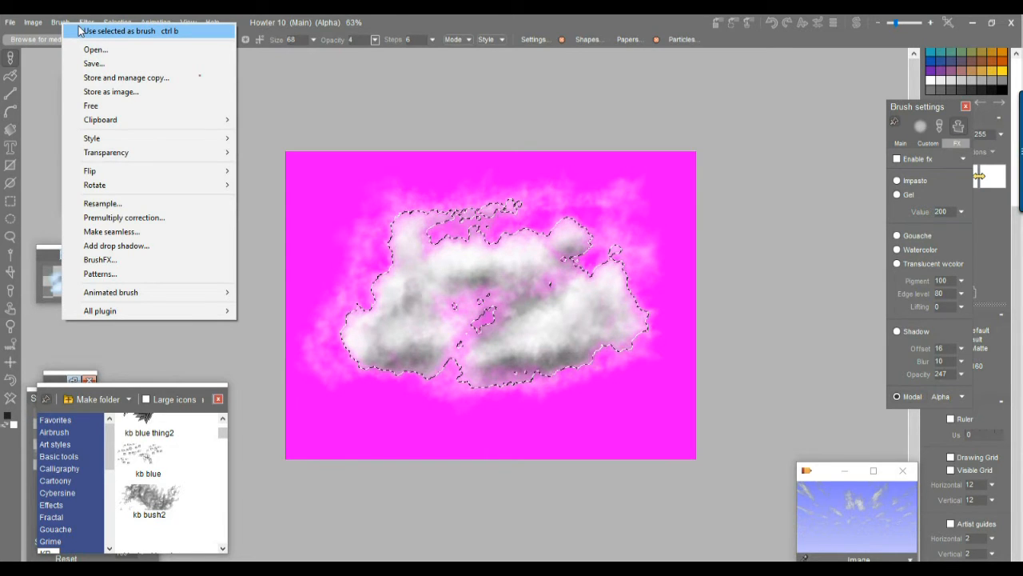
{"action": "left_click", "coordinate": [80, 30]}
{"action": "left_click", "coordinate": [60, 22]}
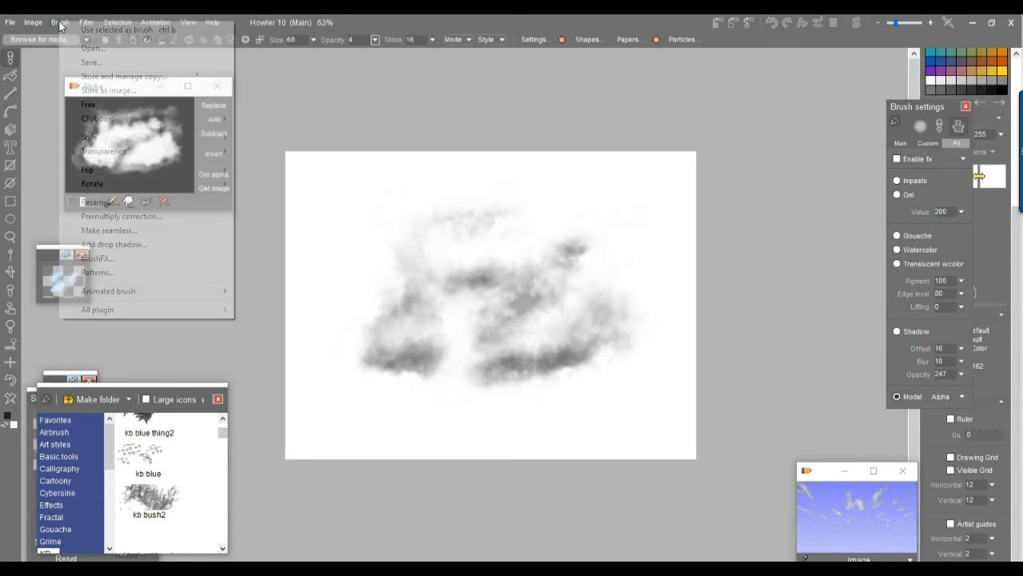
{"action": "left_click", "coordinate": [99, 80]}
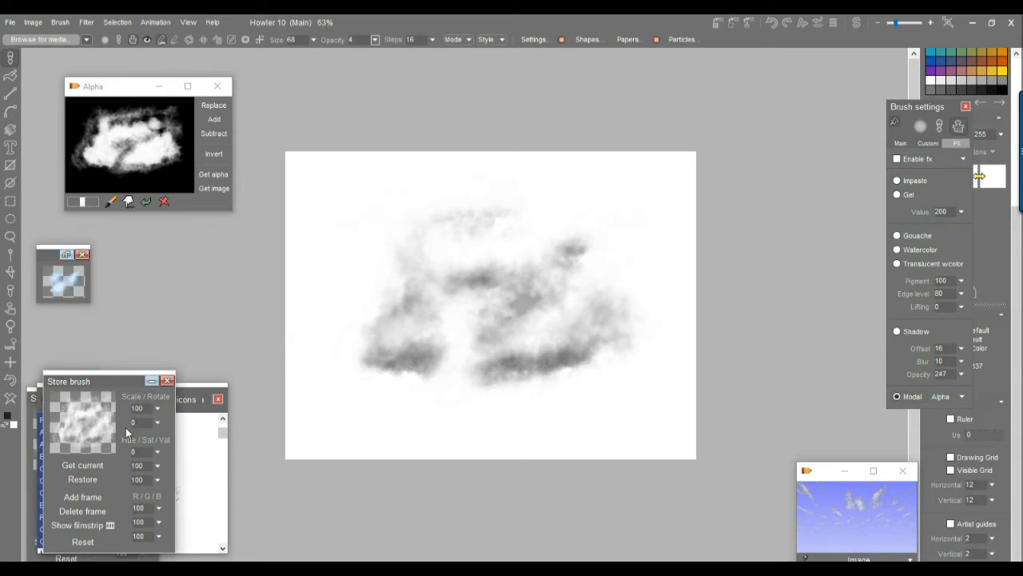
{"action": "mouse_move", "coordinate": [97, 387]}
{"action": "left_mouse_down"}
{"action": "mouse_move", "coordinate": [462, 190]}
{"action": "mouse_move", "coordinate": [779, 84]}
{"action": "left_mouse_up"}
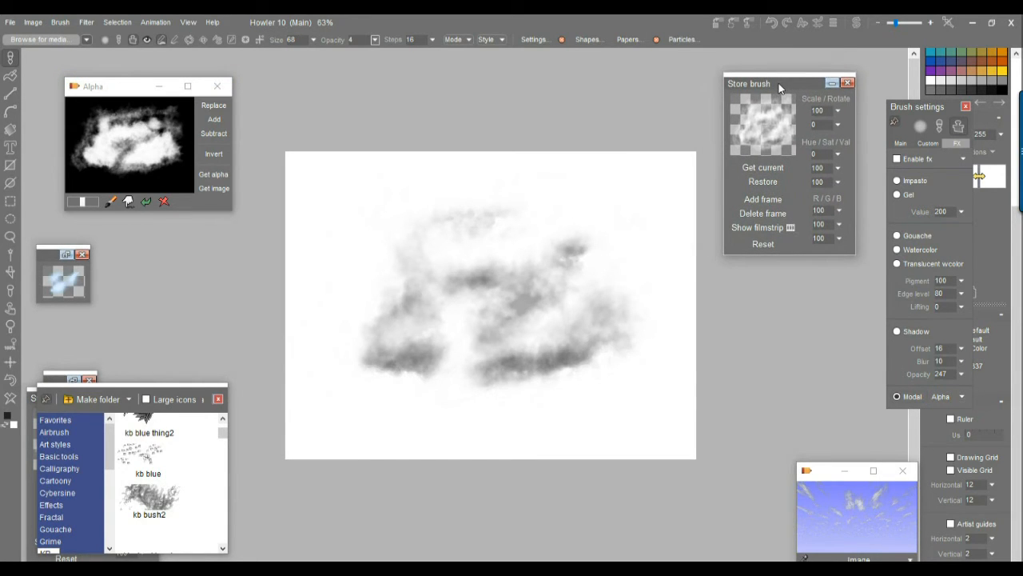
- Scale the stored cloud brush to 68
{"action": "left_click", "coordinate": [60, 23]}
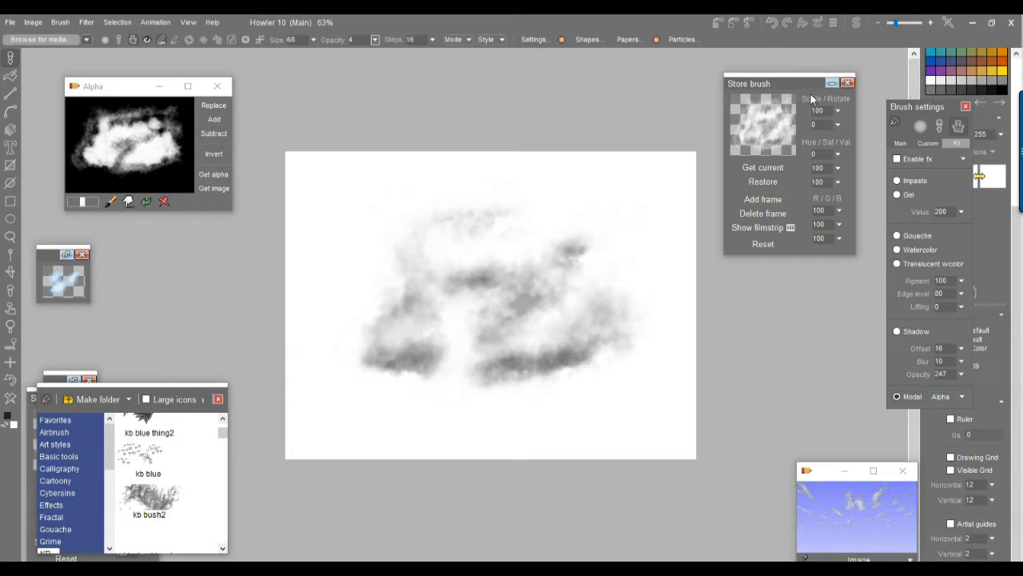
{"action": "left_click", "coordinate": [837, 111]}
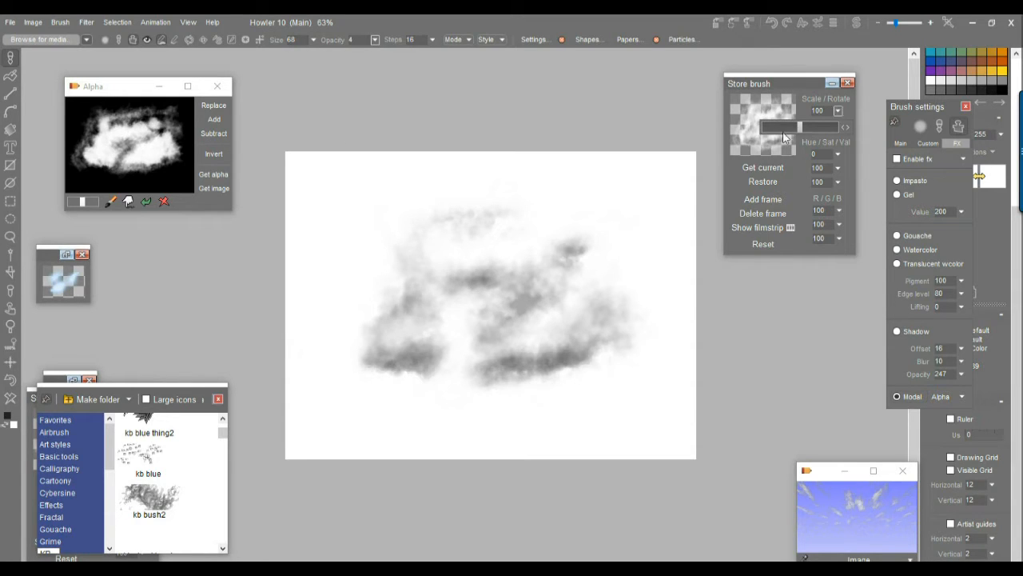
{"action": "left_click_drag", "start_coordinate": [790, 126], "coordinate": [788, 126]}
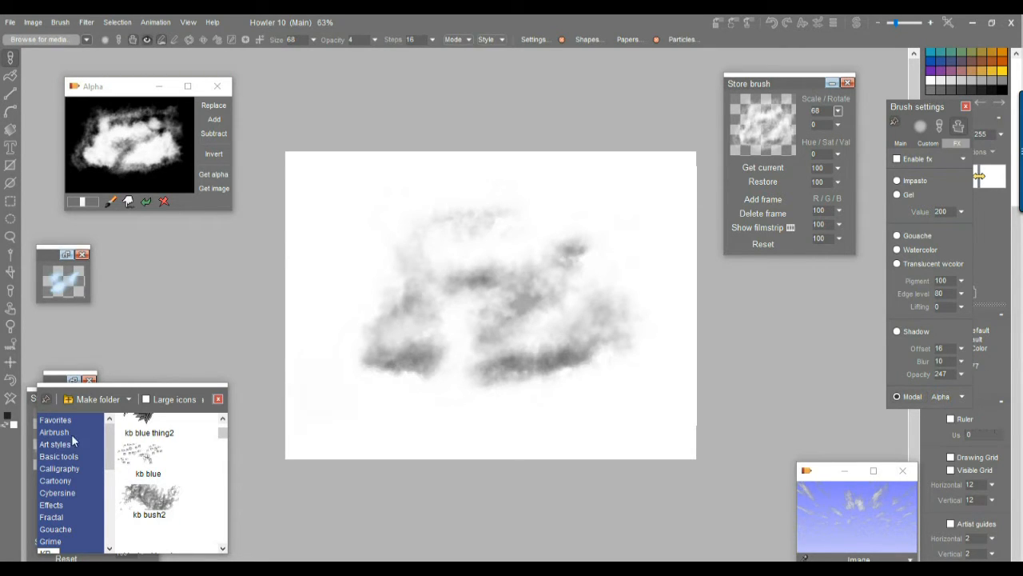
- Clear the canvas and paint broad test strokes with the cloud brush at opacity 255
{"action": "left_click", "coordinate": [12, 398]}
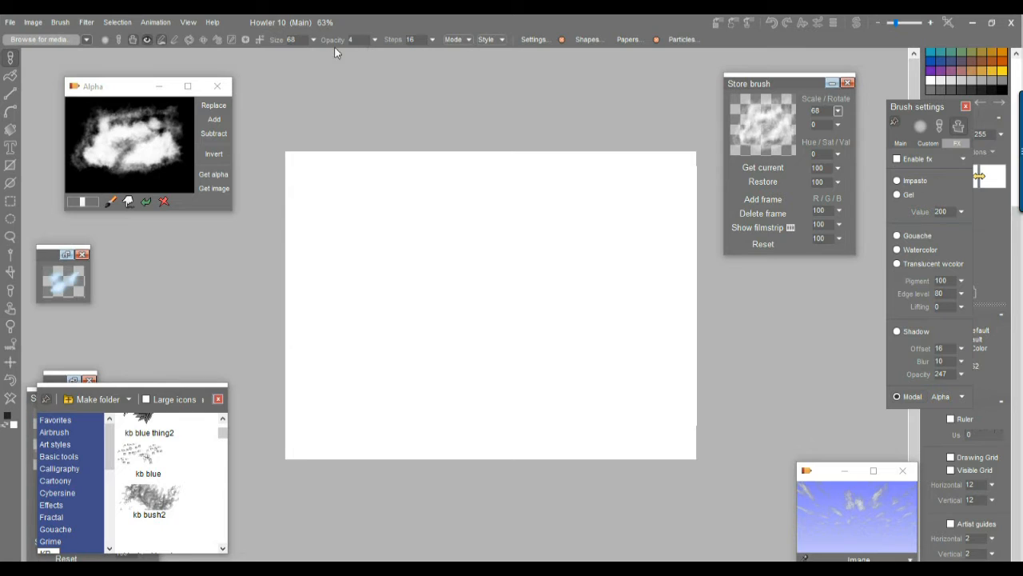
{"action": "left_click", "coordinate": [374, 42]}
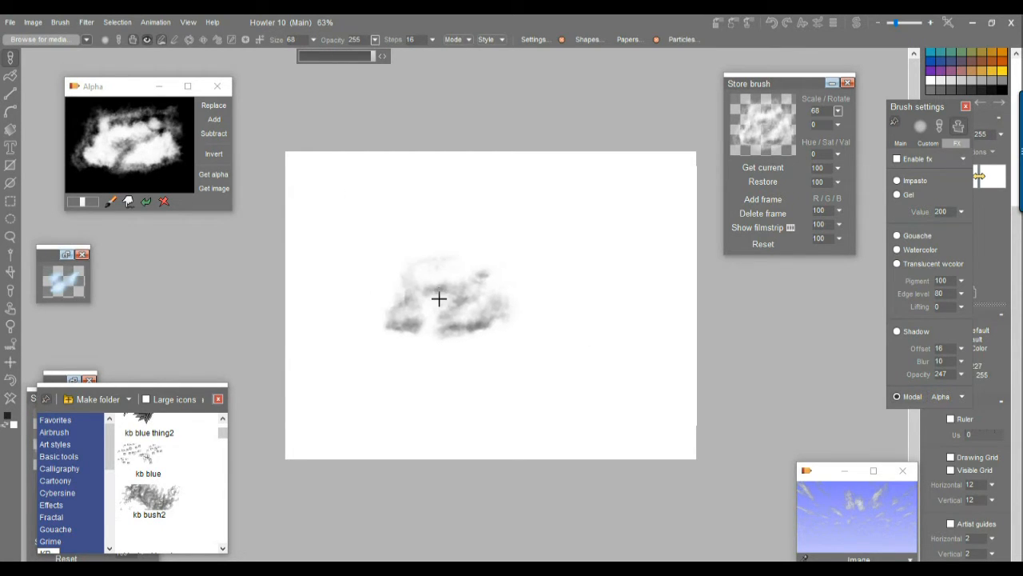
{"action": "scroll", "coordinate": [461, 303], "scroll_direction": "up", "scroll_amount": 3}
{"action": "mouse_move", "coordinate": [550, 292]}
{"action": "left_mouse_down"}
{"action": "mouse_move", "coordinate": [354, 288]}
{"action": "mouse_move", "coordinate": [365, 354]}
{"action": "mouse_move", "coordinate": [586, 355]}
{"action": "mouse_move", "coordinate": [607, 324]}
{"action": "mouse_move", "coordinate": [465, 199]}
{"action": "mouse_move", "coordinate": [285, 244]}
{"action": "mouse_move", "coordinate": [362, 343]}
{"action": "mouse_move", "coordinate": [600, 410]}
{"action": "mouse_move", "coordinate": [694, 401]}
{"action": "mouse_move", "coordinate": [920, 110]}
{"action": "mouse_move", "coordinate": [470, 109]}
{"action": "mouse_move", "coordinate": [444, 64]}
{"action": "left_mouse_up"}
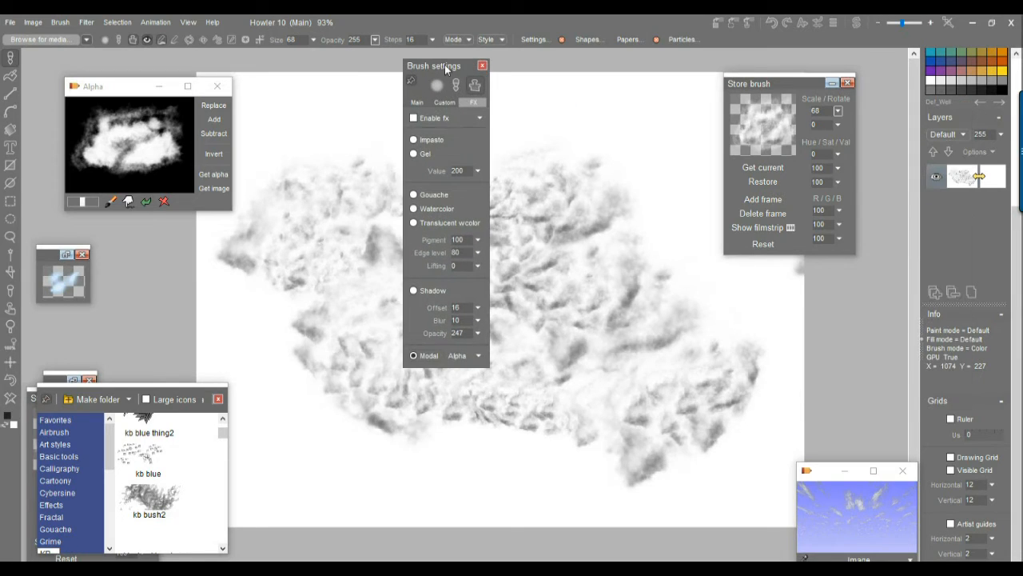
- In the main brush settings, set the cloud brush's size to 100 and its step to 11
{"action": "left_click", "coordinate": [417, 101]}
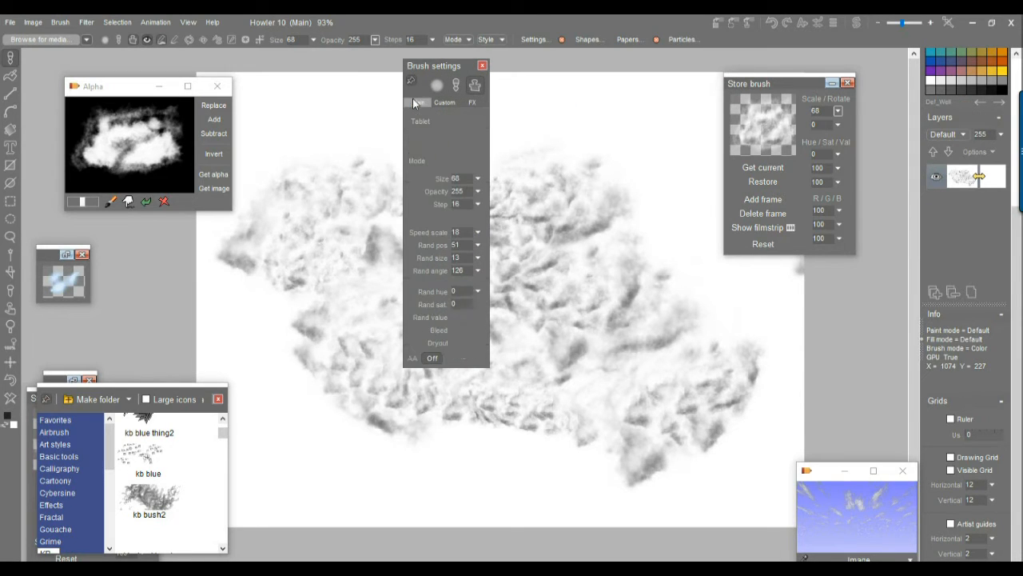
{"action": "left_click", "coordinate": [478, 179]}
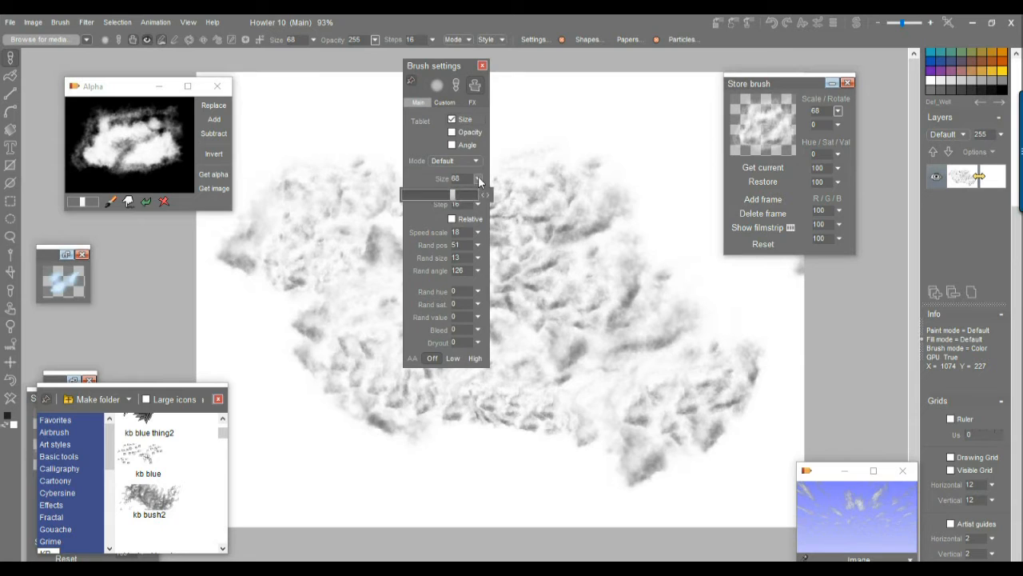
{"action": "left_click_drag", "start_coordinate": [464, 197], "coordinate": [489, 199]}
{"action": "left_click", "coordinate": [478, 177]}
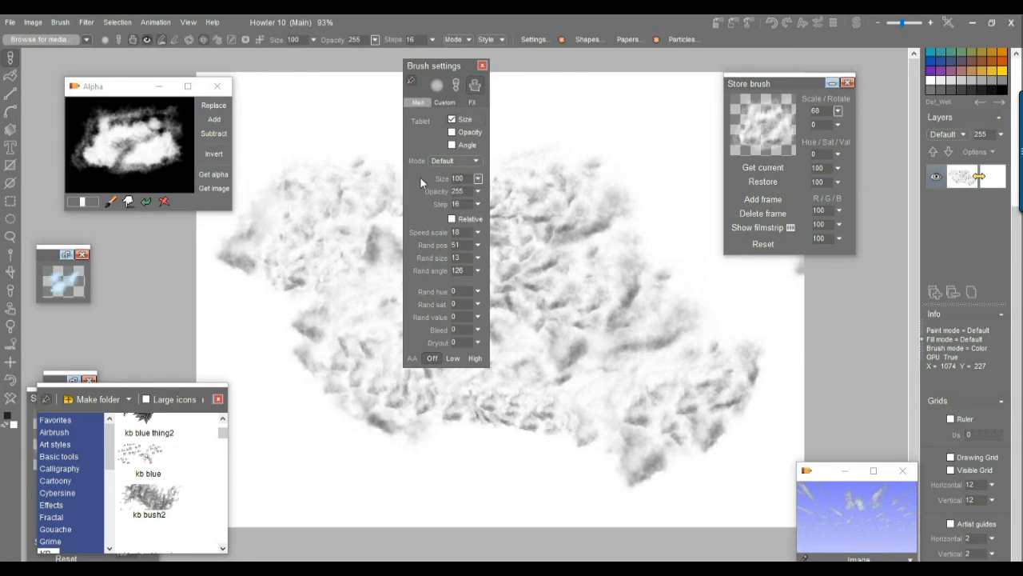
{"action": "left_click", "coordinate": [478, 193]}
{"action": "left_click", "coordinate": [477, 191]}
{"action": "left_click", "coordinate": [478, 204]}
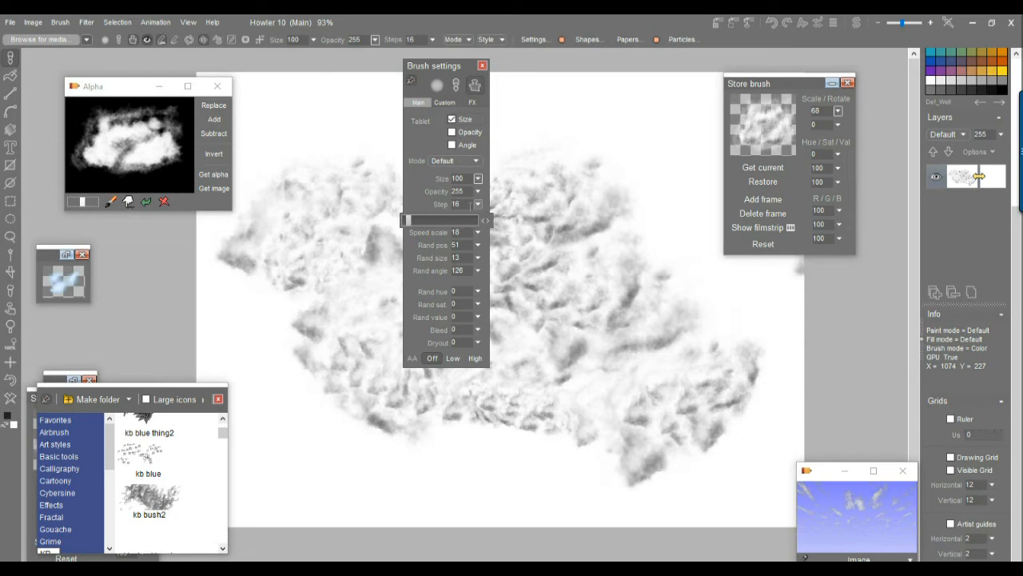
{"action": "left_click", "coordinate": [418, 197]}
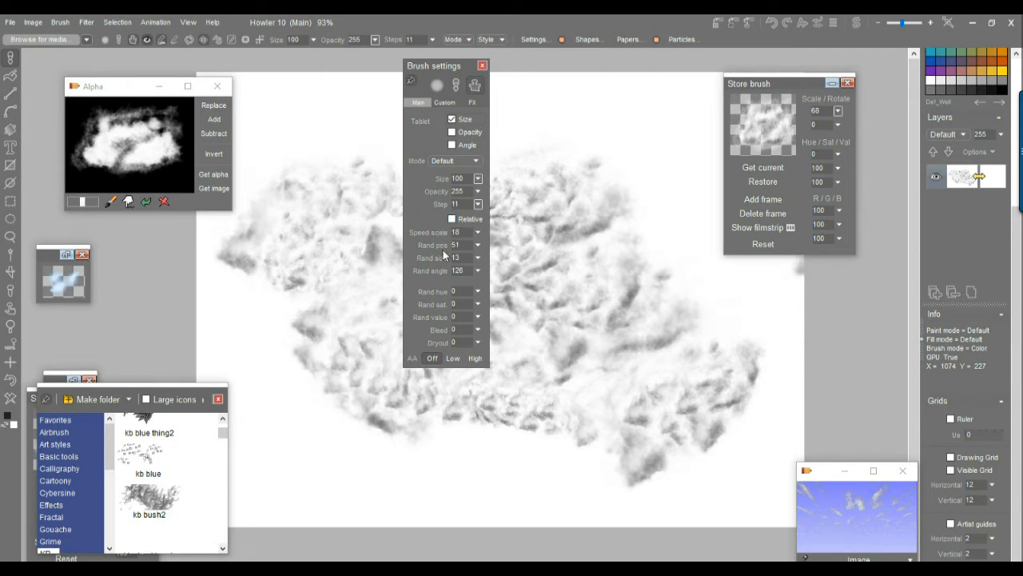
- Set the cloud brush's random angle and random size to 0, painting test strokes on the canvas before and after each change
{"action": "mouse_move", "coordinate": [520, 240]}
{"action": "left_mouse_down"}
{"action": "mouse_move", "coordinate": [715, 261]}
{"action": "mouse_move", "coordinate": [622, 247]}
{"action": "mouse_move", "coordinate": [628, 334]}
{"action": "mouse_move", "coordinate": [504, 391]}
{"action": "mouse_move", "coordinate": [354, 365]}
{"action": "mouse_move", "coordinate": [331, 274]}
{"action": "mouse_move", "coordinate": [367, 354]}
{"action": "mouse_move", "coordinate": [586, 255]}
{"action": "mouse_move", "coordinate": [578, 216]}
{"action": "left_mouse_up"}
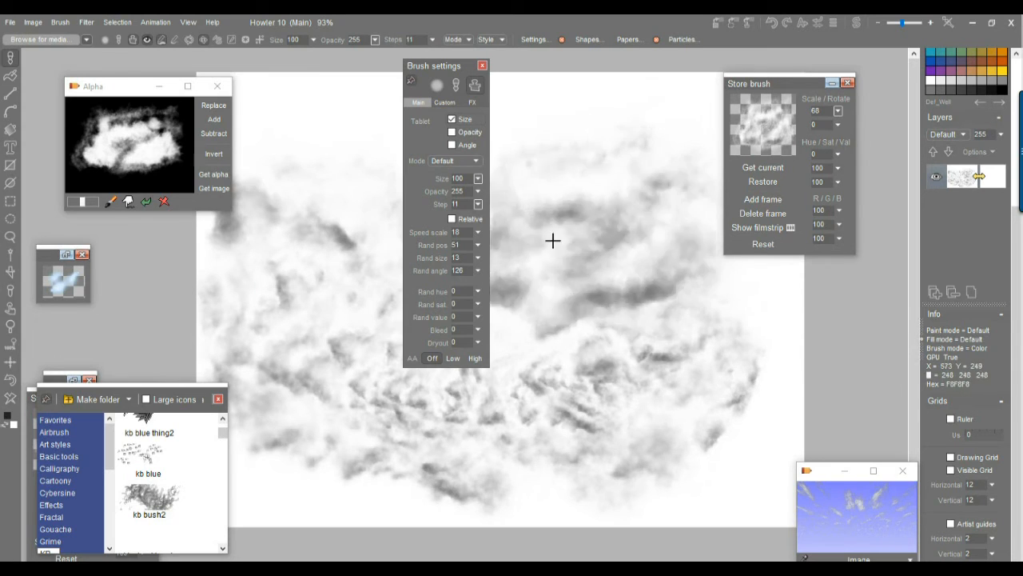
{"action": "left_click", "coordinate": [478, 272]}
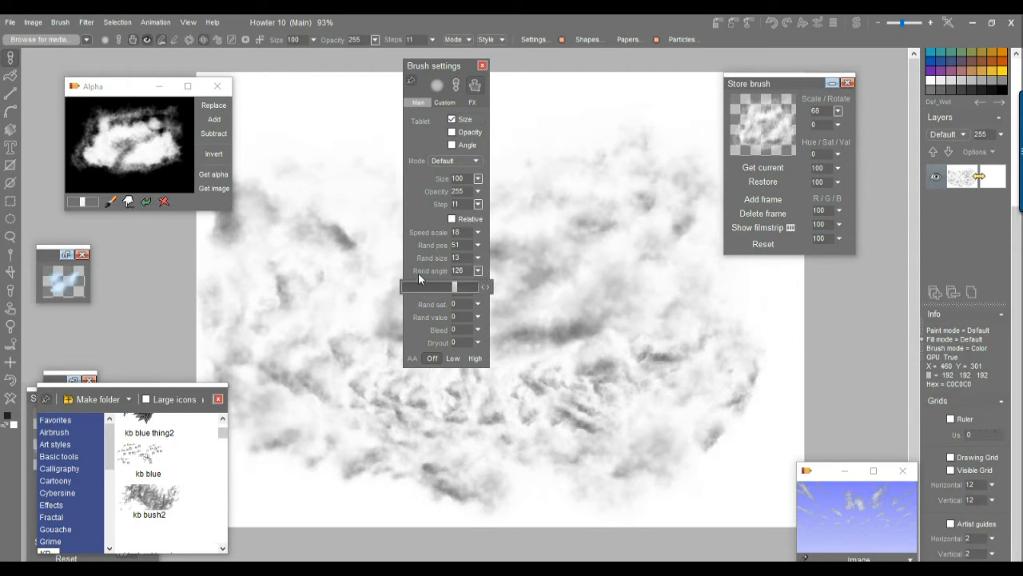
{"action": "left_click_drag", "start_coordinate": [447, 286], "coordinate": [356, 289]}
{"action": "mouse_move", "coordinate": [601, 320]}
{"action": "left_mouse_down"}
{"action": "mouse_move", "coordinate": [581, 347]}
{"action": "mouse_move", "coordinate": [605, 332]}
{"action": "left_mouse_up"}
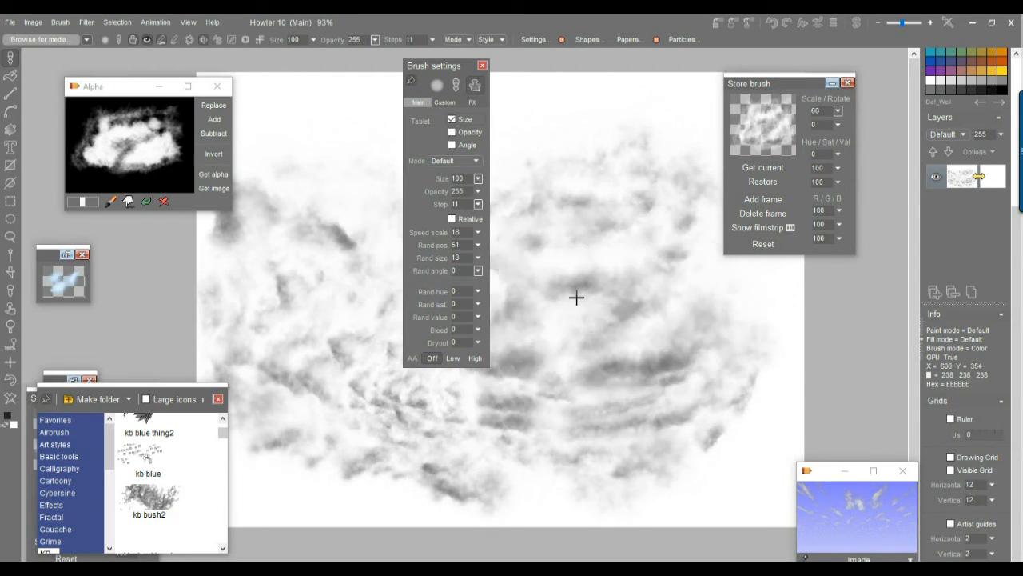
{"action": "left_click", "coordinate": [477, 257]}
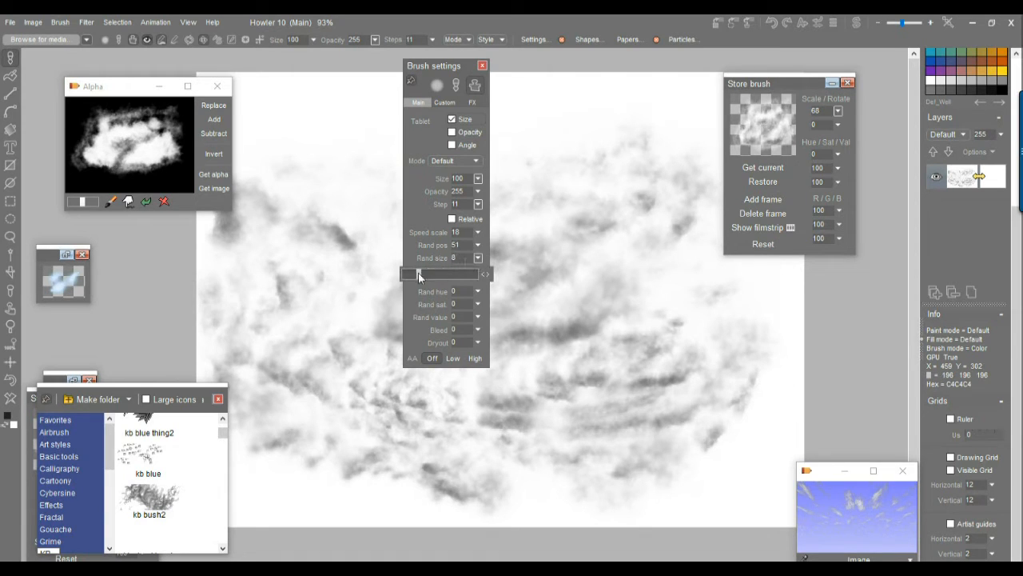
{"action": "left_click_drag", "start_coordinate": [431, 274], "coordinate": [367, 279]}
{"action": "mouse_move", "coordinate": [555, 304]}
{"action": "left_mouse_down"}
{"action": "mouse_move", "coordinate": [601, 365]}
{"action": "mouse_move", "coordinate": [624, 262]}
{"action": "mouse_move", "coordinate": [488, 255]}
{"action": "left_mouse_up"}
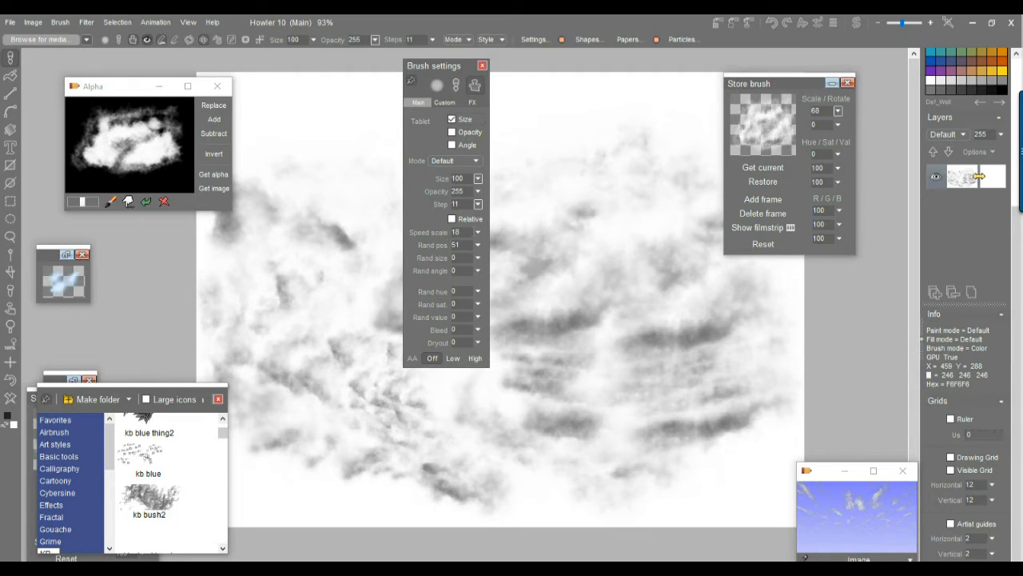
- Try the cloud brush with speed scale values of 17 and -19, painting test strokes with each
{"action": "left_click", "coordinate": [478, 232]}
{"action": "mouse_move", "coordinate": [469, 248]}
{"action": "left_mouse_down"}
{"action": "mouse_move", "coordinate": [445, 254]}
{"action": "mouse_move", "coordinate": [466, 255]}
{"action": "left_mouse_up"}
{"action": "mouse_move", "coordinate": [627, 332]}
{"action": "left_mouse_down"}
{"action": "mouse_move", "coordinate": [637, 382]}
{"action": "mouse_move", "coordinate": [571, 392]}
{"action": "mouse_move", "coordinate": [315, 114]}
{"action": "mouse_move", "coordinate": [530, 387]}
{"action": "mouse_move", "coordinate": [473, 320]}
{"action": "mouse_move", "coordinate": [556, 355]}
{"action": "mouse_move", "coordinate": [461, 290]}
{"action": "left_mouse_up"}
{"action": "left_click", "coordinate": [480, 231]}
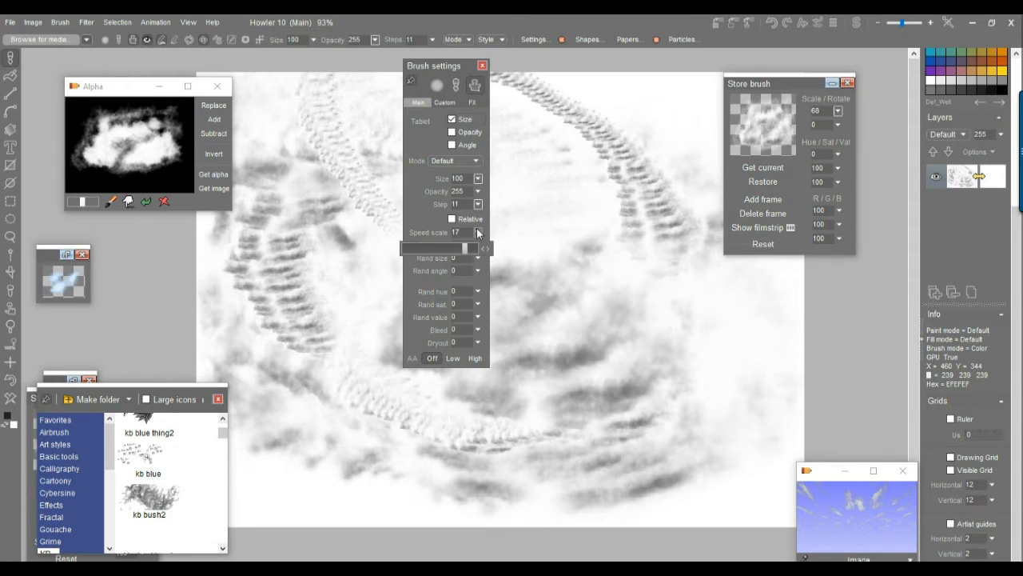
{"action": "mouse_move", "coordinate": [634, 353]}
{"action": "left_mouse_down"}
{"action": "mouse_move", "coordinate": [642, 377]}
{"action": "mouse_move", "coordinate": [537, 213]}
{"action": "mouse_move", "coordinate": [599, 252]}
{"action": "mouse_move", "coordinate": [610, 216]}
{"action": "mouse_move", "coordinate": [541, 232]}
{"action": "left_mouse_up"}
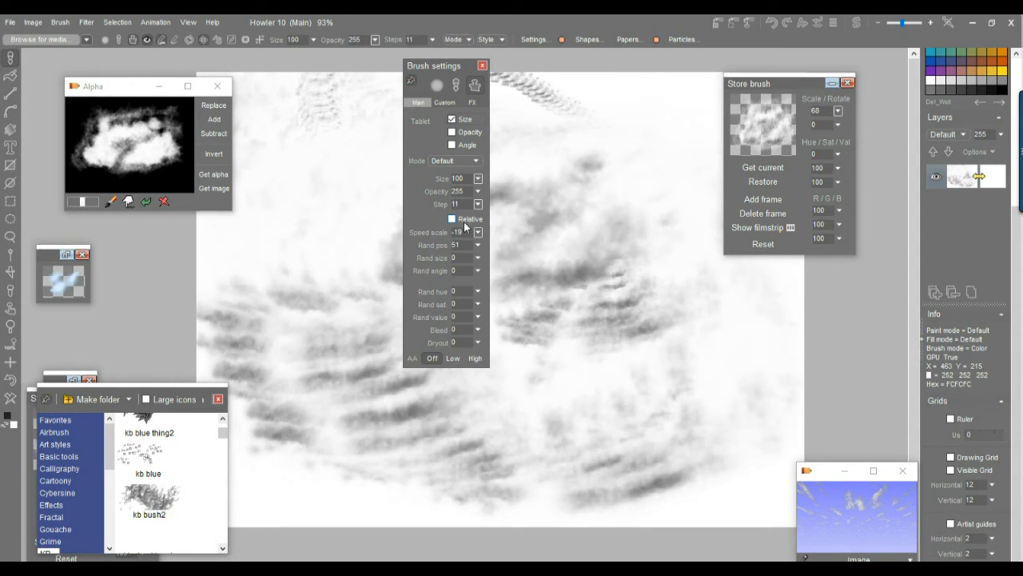
- Set the brush's speed scale and random position to 0, paint test strokes with each, and close the brush settings
{"action": "left_click", "coordinate": [479, 232]}
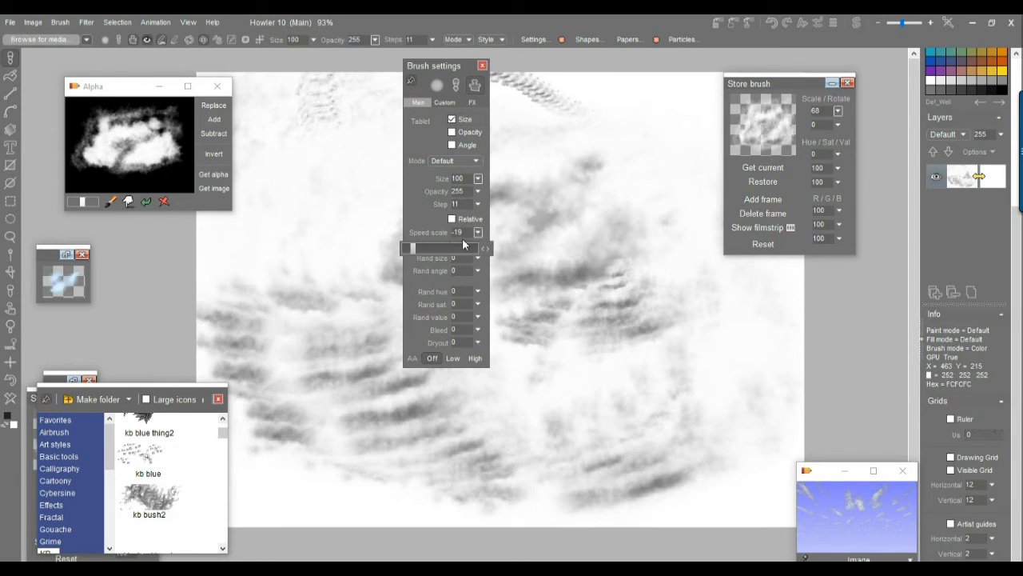
{"action": "left_click", "coordinate": [448, 250]}
{"action": "mouse_move", "coordinate": [528, 216]}
{"action": "left_mouse_down"}
{"action": "mouse_move", "coordinate": [612, 356]}
{"action": "mouse_move", "coordinate": [631, 336]}
{"action": "mouse_move", "coordinate": [486, 264]}
{"action": "left_mouse_up"}
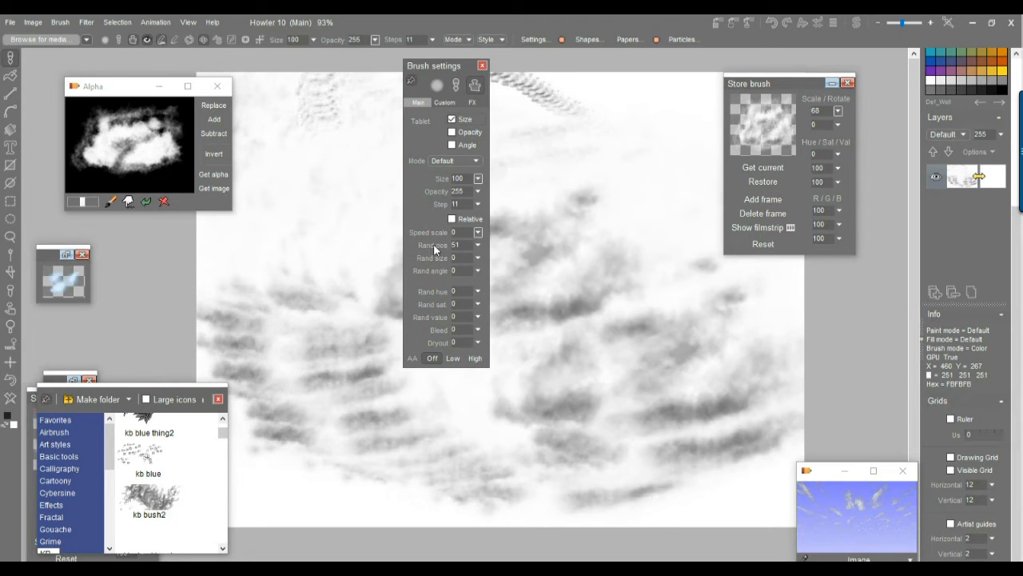
{"action": "left_click", "coordinate": [479, 246]}
{"action": "left_click_drag", "start_coordinate": [444, 259], "coordinate": [398, 264]}
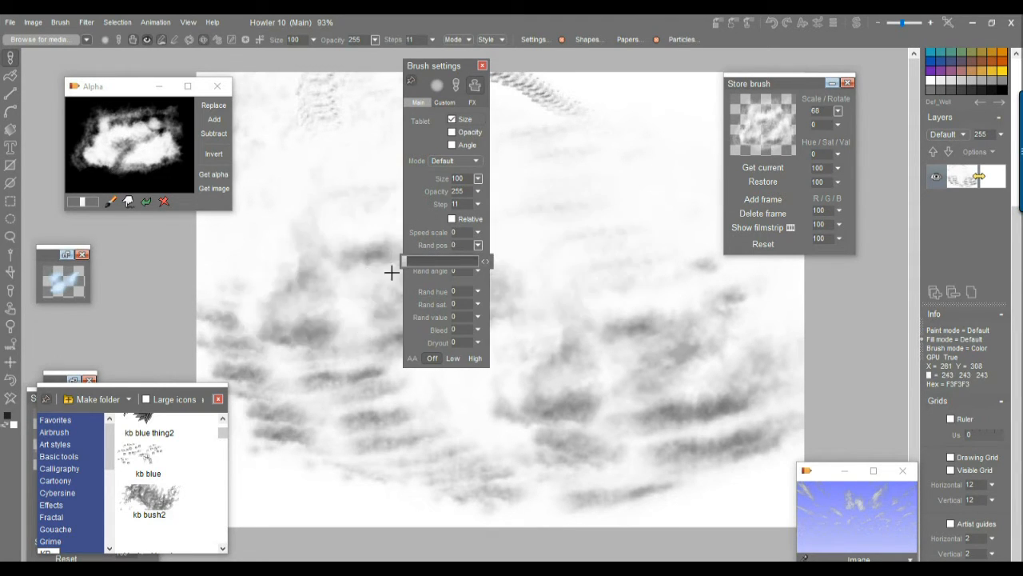
{"action": "mouse_move", "coordinate": [626, 353]}
{"action": "left_mouse_down"}
{"action": "mouse_move", "coordinate": [571, 387]}
{"action": "mouse_move", "coordinate": [428, 397]}
{"action": "mouse_move", "coordinate": [381, 208]}
{"action": "mouse_move", "coordinate": [531, 251]}
{"action": "mouse_move", "coordinate": [562, 271]}
{"action": "mouse_move", "coordinate": [580, 341]}
{"action": "mouse_move", "coordinate": [591, 317]}
{"action": "mouse_move", "coordinate": [589, 225]}
{"action": "mouse_move", "coordinate": [618, 251]}
{"action": "mouse_move", "coordinate": [623, 361]}
{"action": "mouse_move", "coordinate": [597, 225]}
{"action": "mouse_move", "coordinate": [559, 202]}
{"action": "mouse_move", "coordinate": [481, 212]}
{"action": "left_mouse_up"}
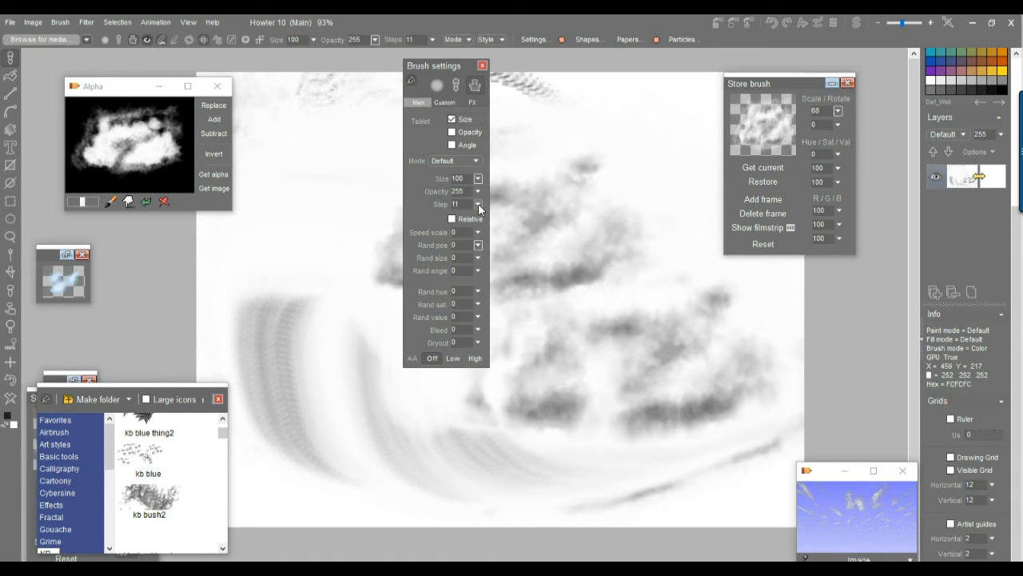
{"action": "left_click", "coordinate": [483, 66]}
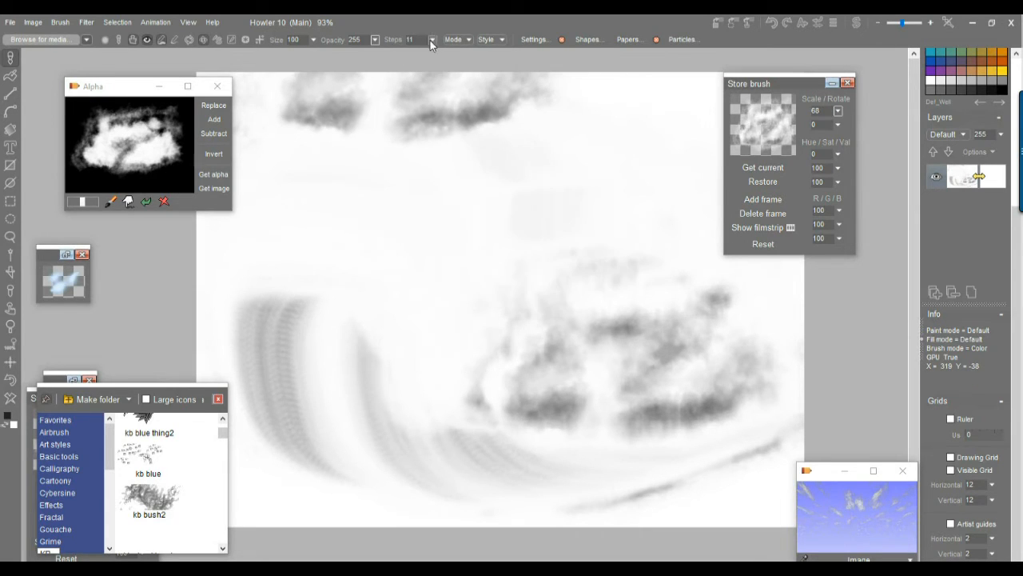
- Set the brush steps to 2 and test the cloud brush across the canvas
{"action": "left_click", "coordinate": [432, 39]}
{"action": "left_click_drag", "start_coordinate": [365, 58], "coordinate": [358, 58]}
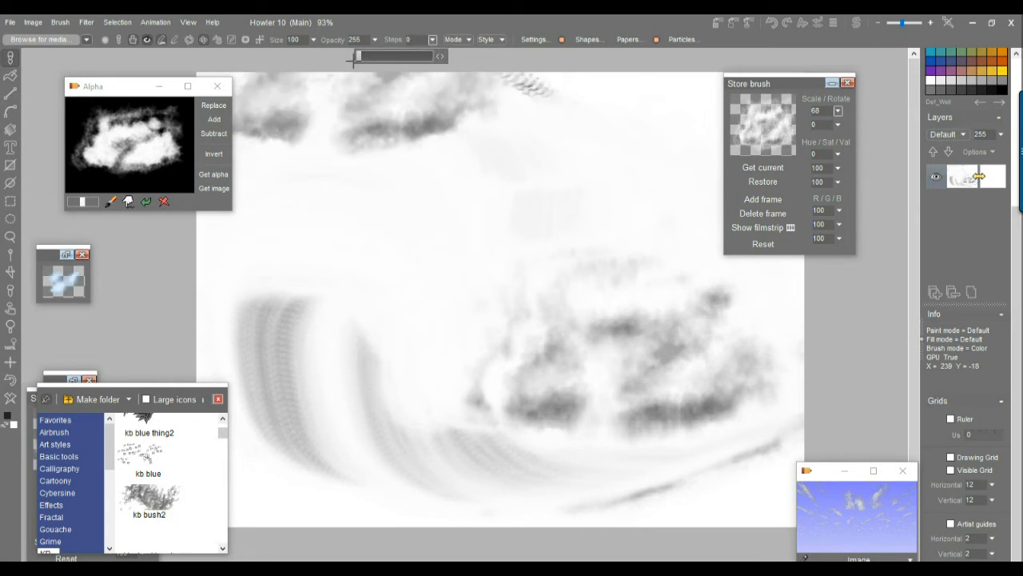
{"action": "left_click", "coordinate": [444, 58]}
{"action": "left_click", "coordinate": [516, 184]}
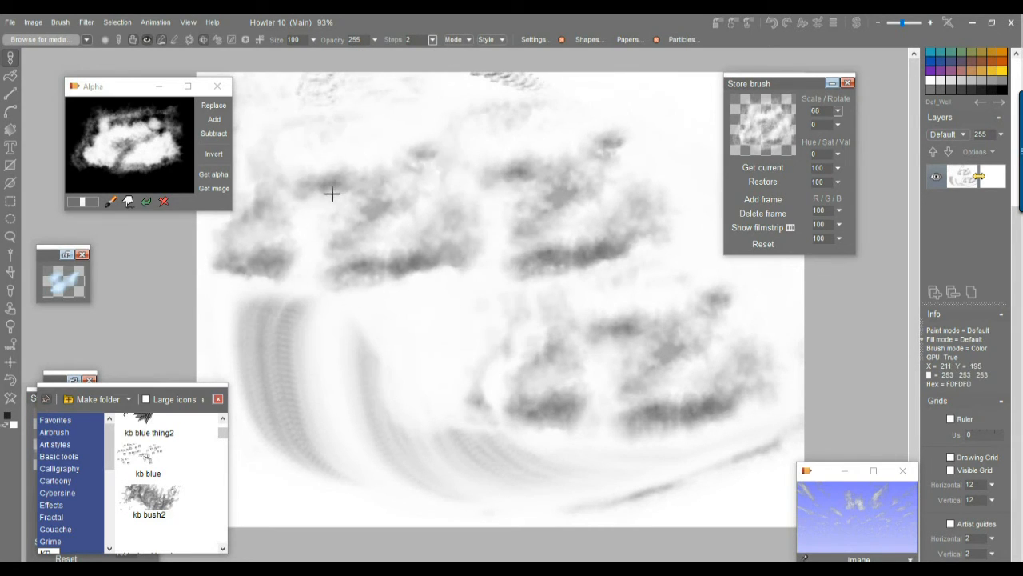
{"action": "left_click", "coordinate": [431, 40]}
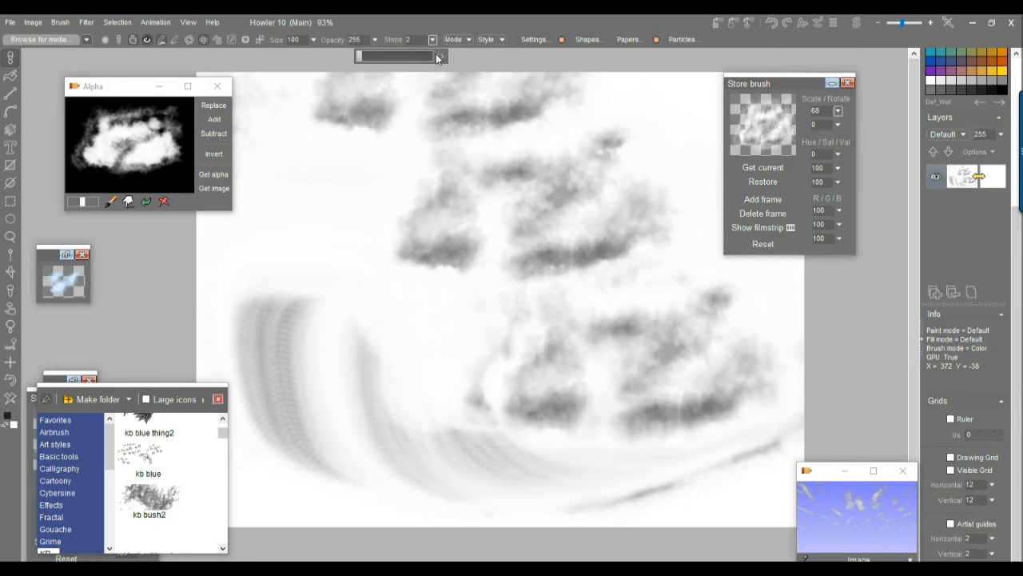
{"action": "mouse_move", "coordinate": [424, 112]}
{"action": "left_mouse_down"}
{"action": "mouse_move", "coordinate": [382, 194]}
{"action": "mouse_move", "coordinate": [455, 356]}
{"action": "mouse_move", "coordinate": [642, 339]}
{"action": "mouse_move", "coordinate": [127, 287]}
{"action": "left_mouse_up"}
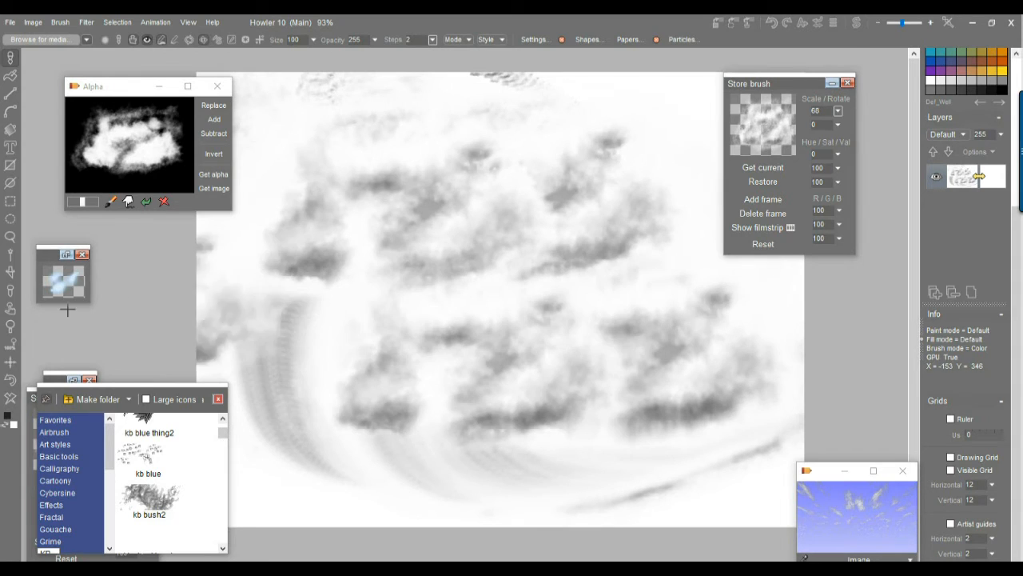
- Clear the canvas and start the Sky render filter with a gradient index of 1
{"action": "left_click", "coordinate": [11, 402]}
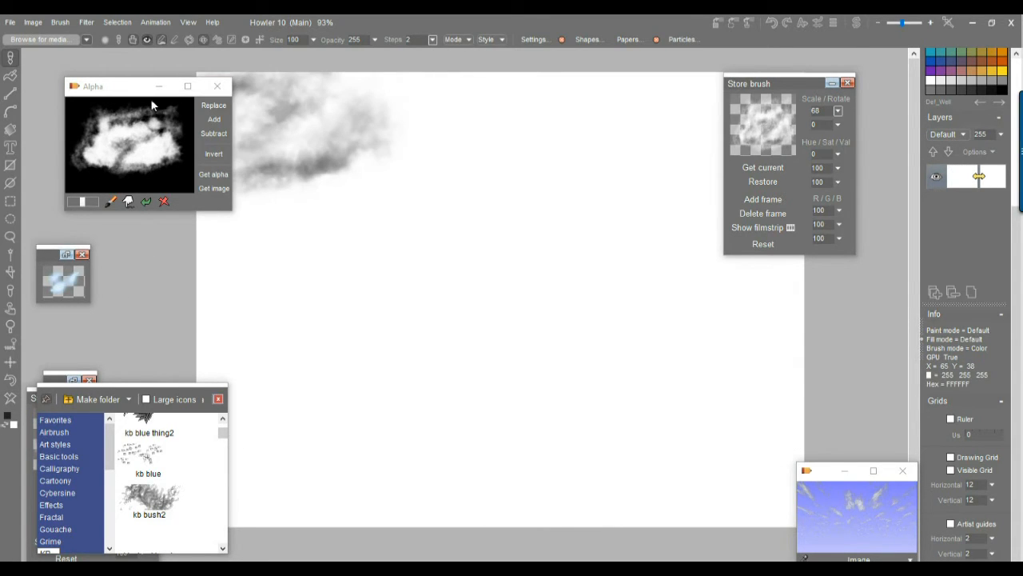
{"action": "left_click", "coordinate": [85, 22]}
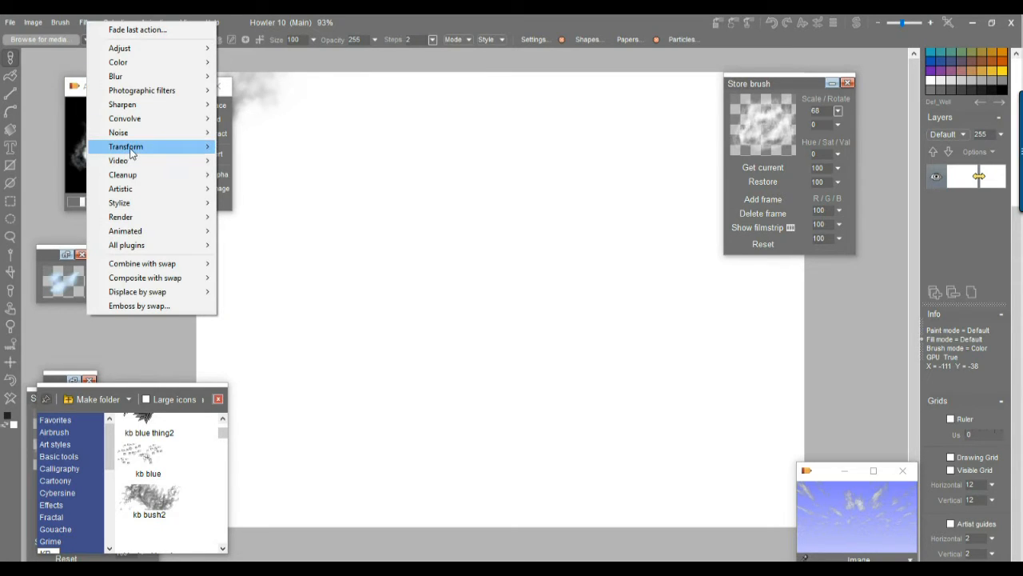
{"action": "mouse_move", "coordinate": [132, 152]}
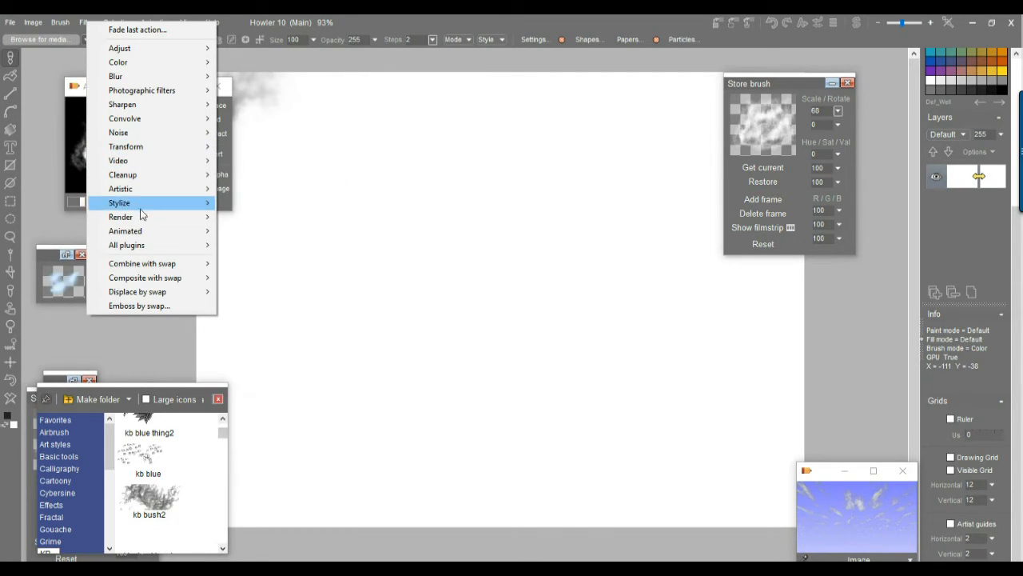
{"action": "mouse_move", "coordinate": [141, 216]}
{"action": "left_click", "coordinate": [256, 275]}
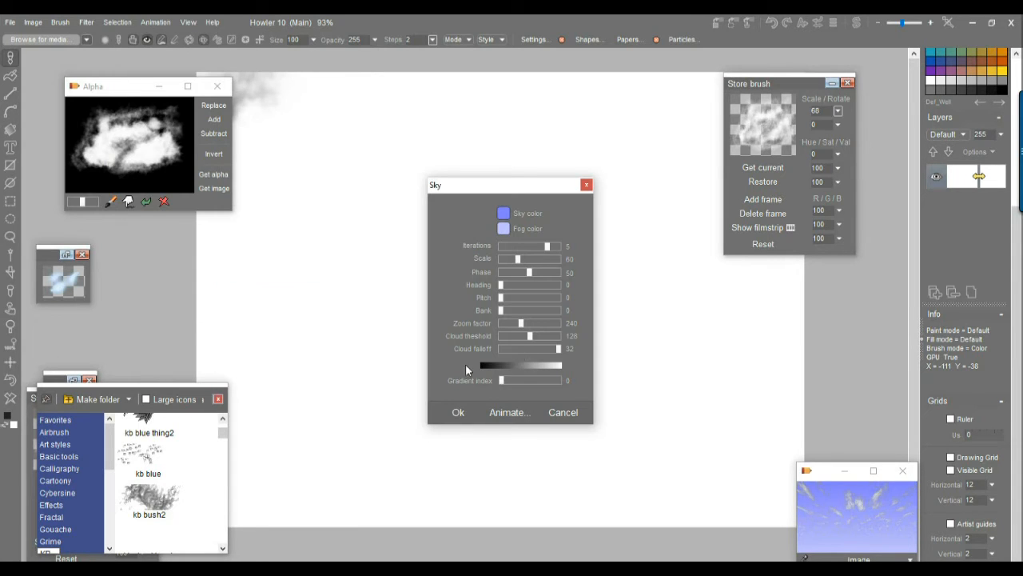
{"action": "left_click", "coordinate": [510, 381]}
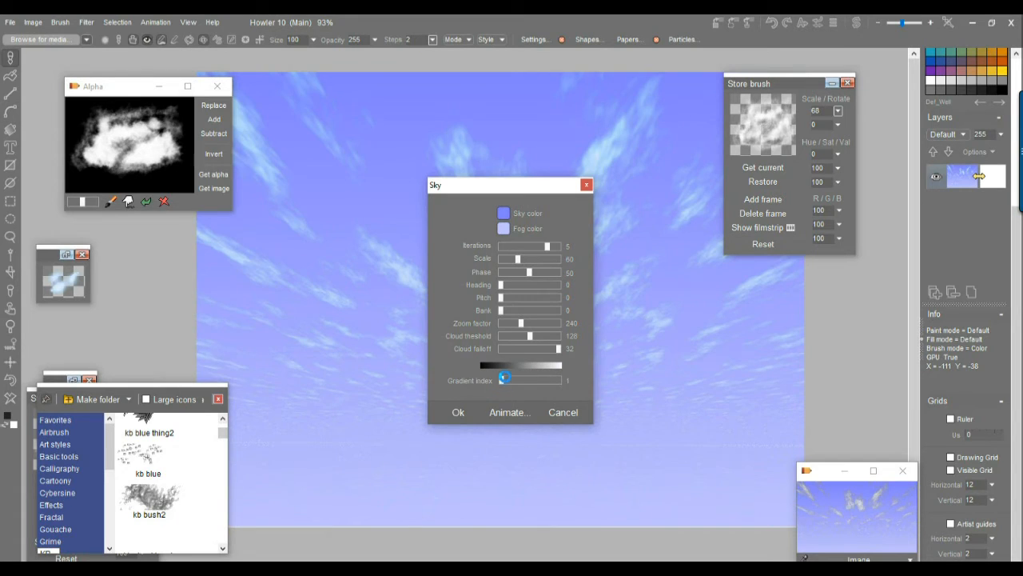
- Set the sky color to the darker blue #38649D, move the dialog aside to check the sky, and apply the render
{"action": "left_click", "coordinate": [503, 214]}
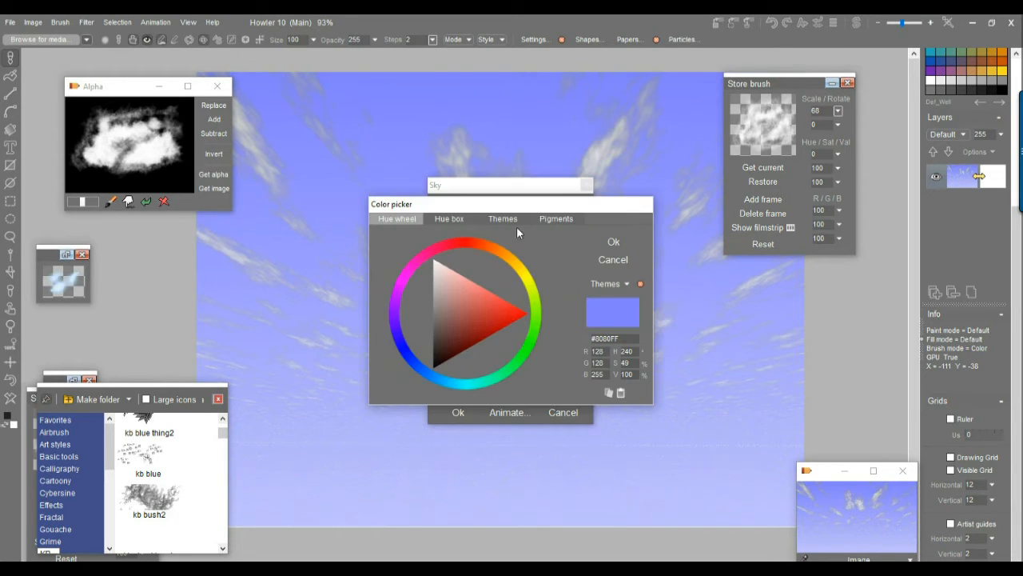
{"action": "left_click", "coordinate": [425, 368]}
{"action": "left_click", "coordinate": [474, 317]}
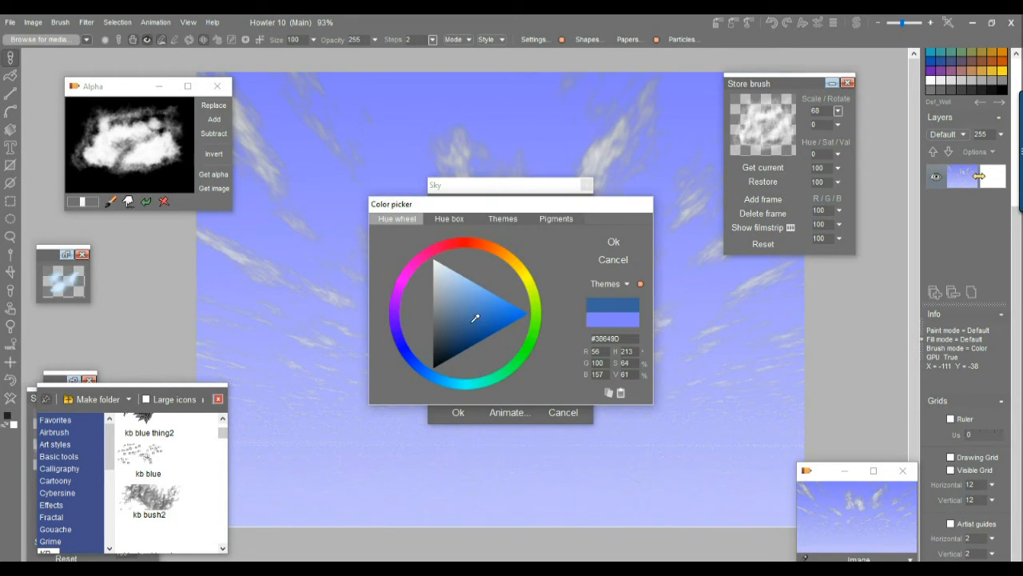
{"action": "left_click", "coordinate": [613, 241]}
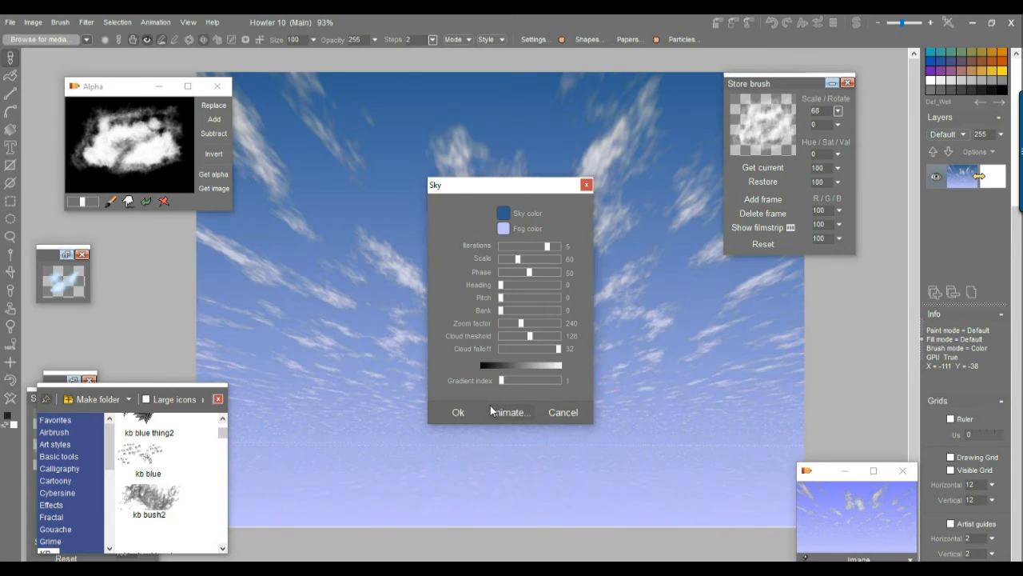
{"action": "left_click_drag", "start_coordinate": [531, 195], "coordinate": [365, 159]}
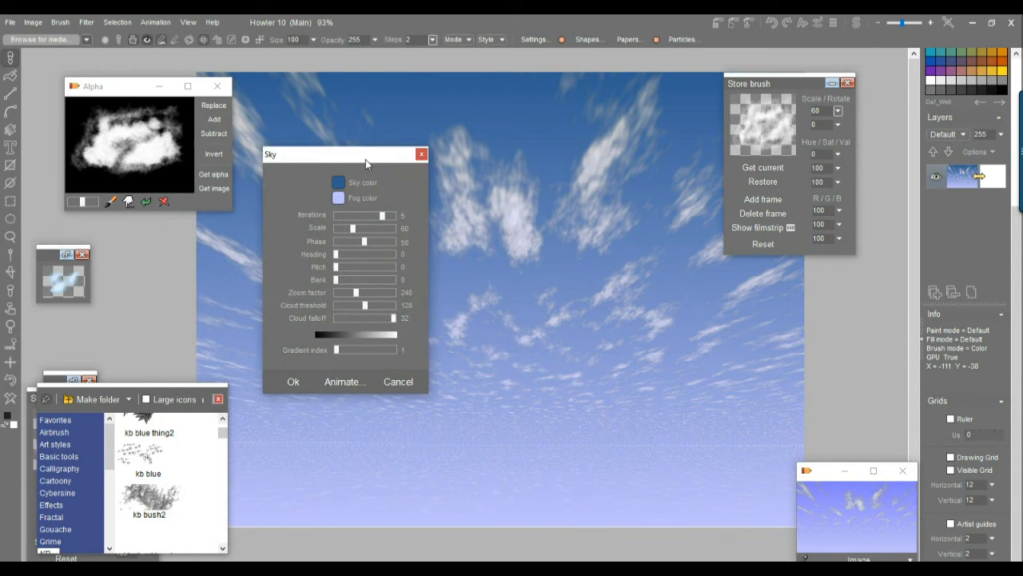
{"action": "left_click", "coordinate": [295, 383]}
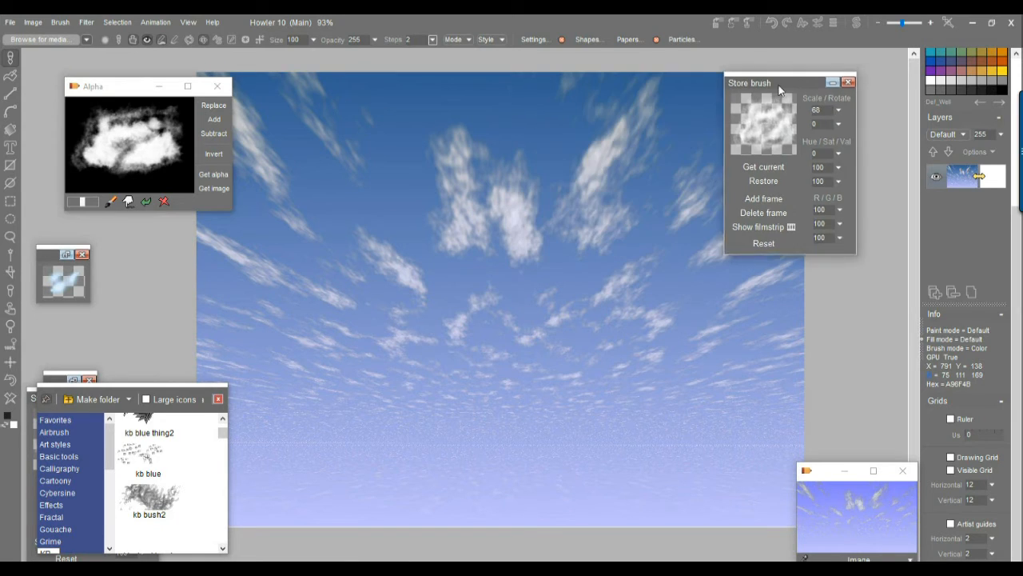
- Move the stored brush window off the canvas, scale the cloud brush to 14, and set the brush opacity to 142
{"action": "left_click_drag", "start_coordinate": [769, 76], "coordinate": [895, 175]}
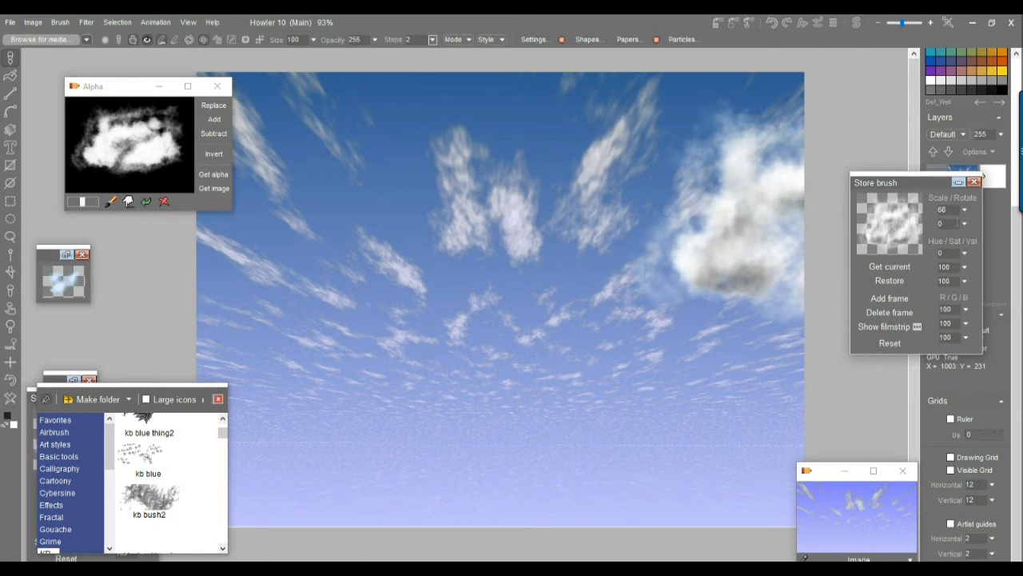
{"action": "left_click", "coordinate": [964, 210]}
{"action": "mouse_move", "coordinate": [906, 226]}
{"action": "left_mouse_down"}
{"action": "mouse_move", "coordinate": [919, 226]}
{"action": "mouse_move", "coordinate": [895, 238]}
{"action": "left_mouse_up"}
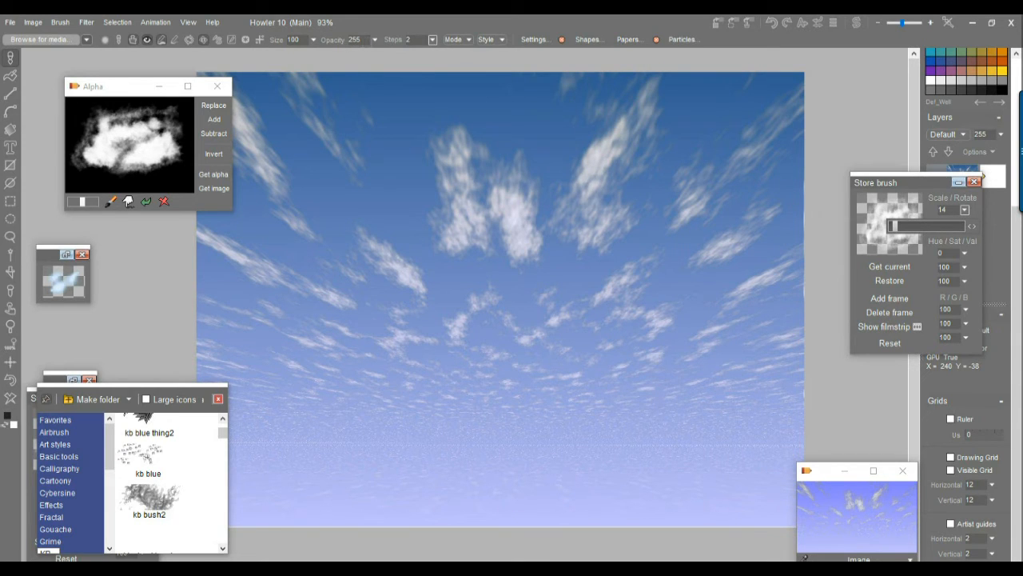
{"action": "left_click", "coordinate": [374, 39]}
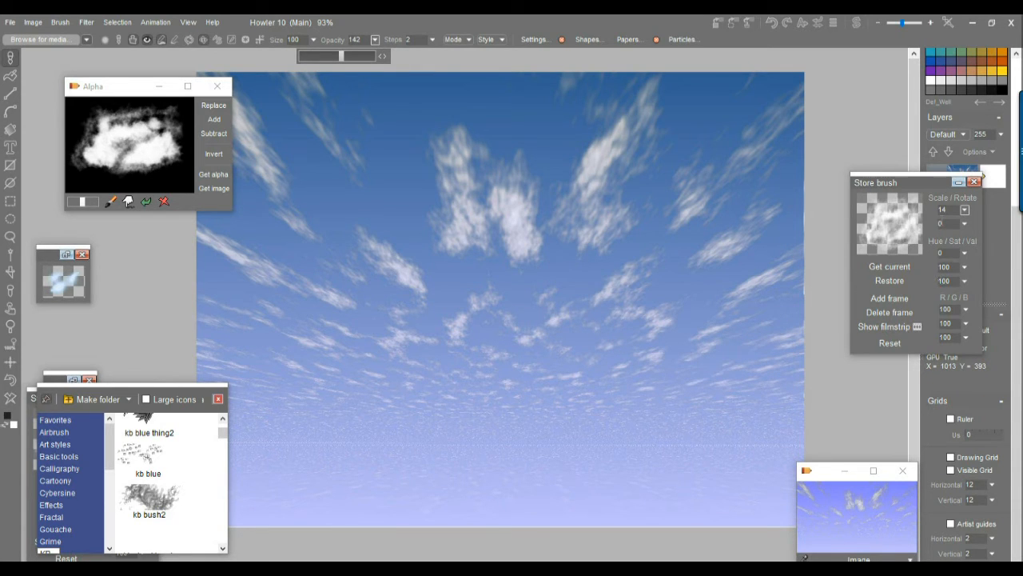
- Move the stored brush window over the canvas's upper-right area and set the cloud brush's saturation to 57
{"action": "left_click_drag", "start_coordinate": [902, 180], "coordinate": [857, 147]}
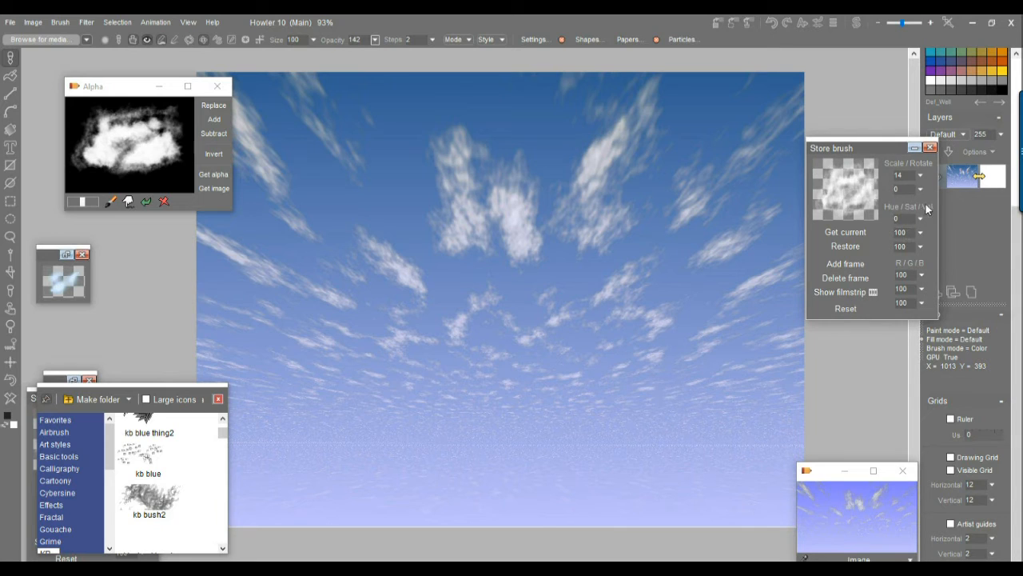
{"action": "mouse_move", "coordinate": [896, 143]}
{"action": "left_mouse_down"}
{"action": "mouse_move", "coordinate": [745, 139]}
{"action": "mouse_move", "coordinate": [733, 118]}
{"action": "left_mouse_up"}
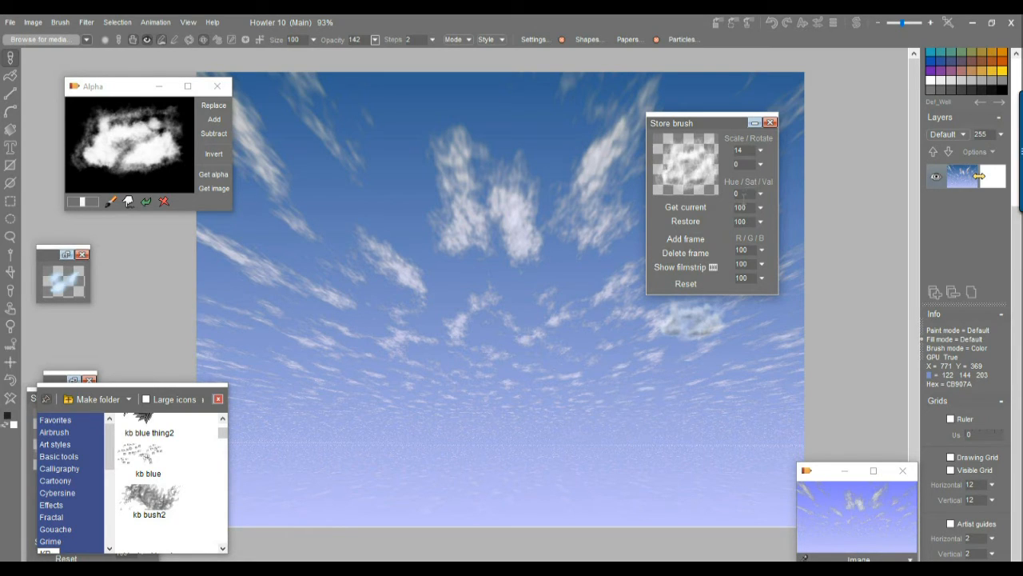
{"action": "left_click", "coordinate": [760, 207]}
{"action": "left_click_drag", "start_coordinate": [709, 227], "coordinate": [707, 230]}
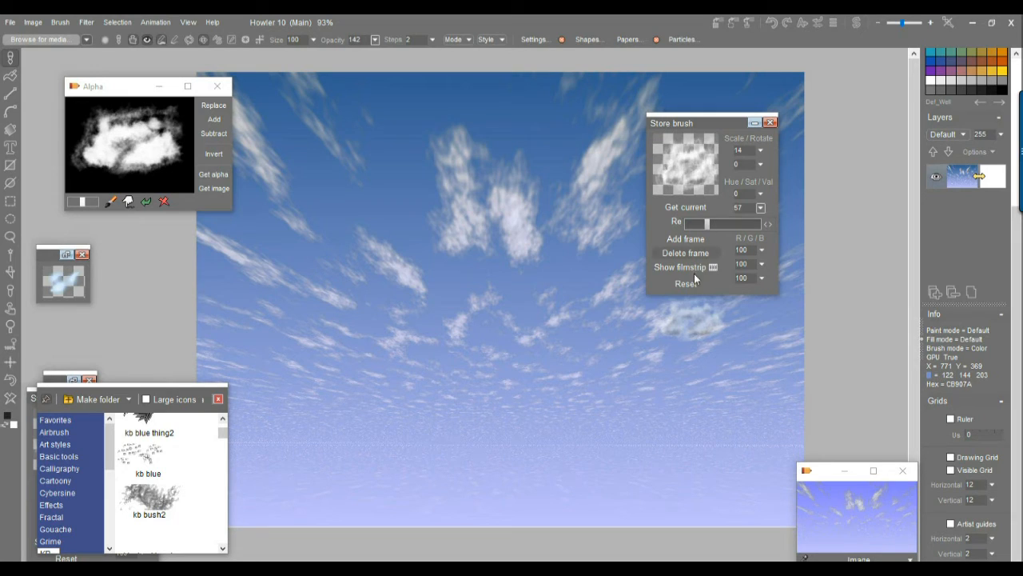
- Stamp small clouds across the lower sky just above the horizon
{"action": "left_click", "coordinate": [632, 380]}
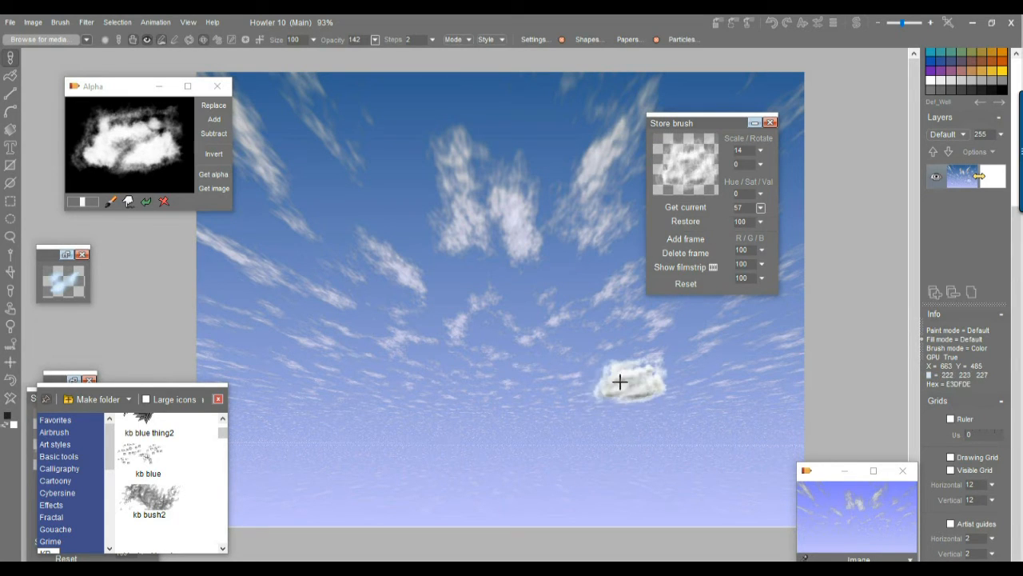
{"action": "left_click", "coordinate": [423, 385]}
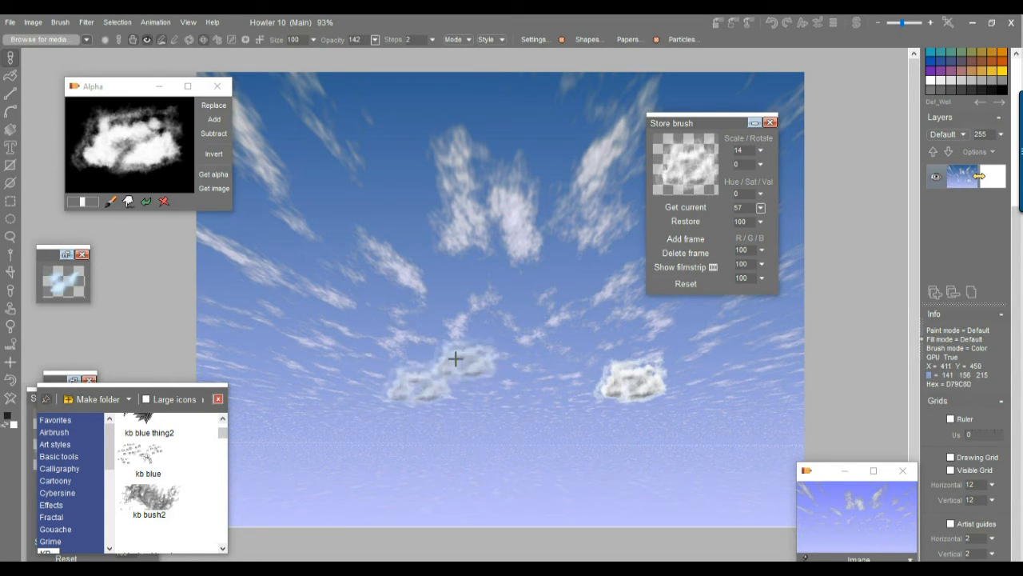
{"action": "left_click", "coordinate": [520, 358]}
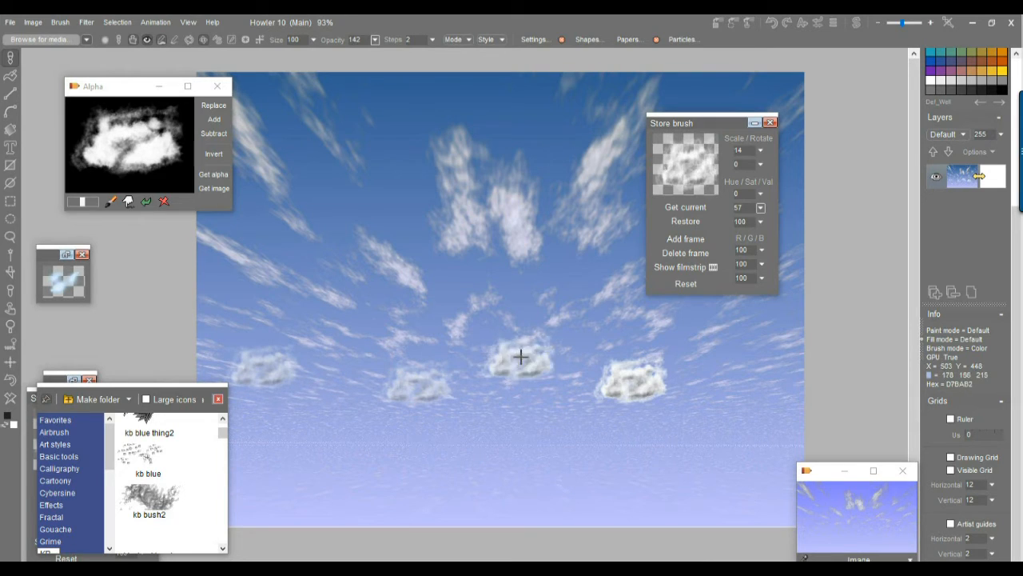
- Set the cloud brush's scale to 52 and its saturation to 96
{"action": "left_click", "coordinate": [762, 152]}
{"action": "left_click", "coordinate": [706, 166]}
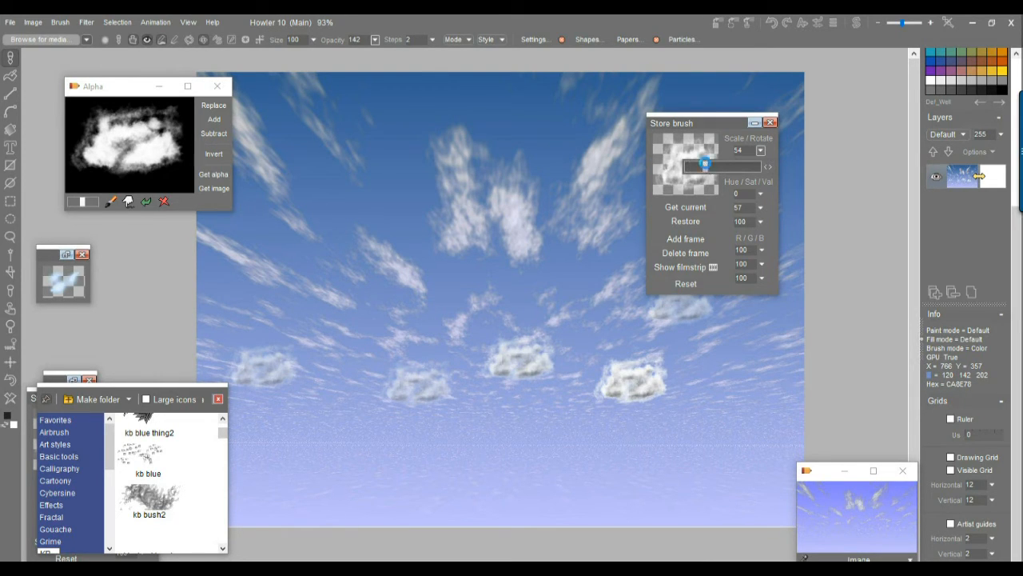
{"action": "left_click", "coordinate": [760, 207]}
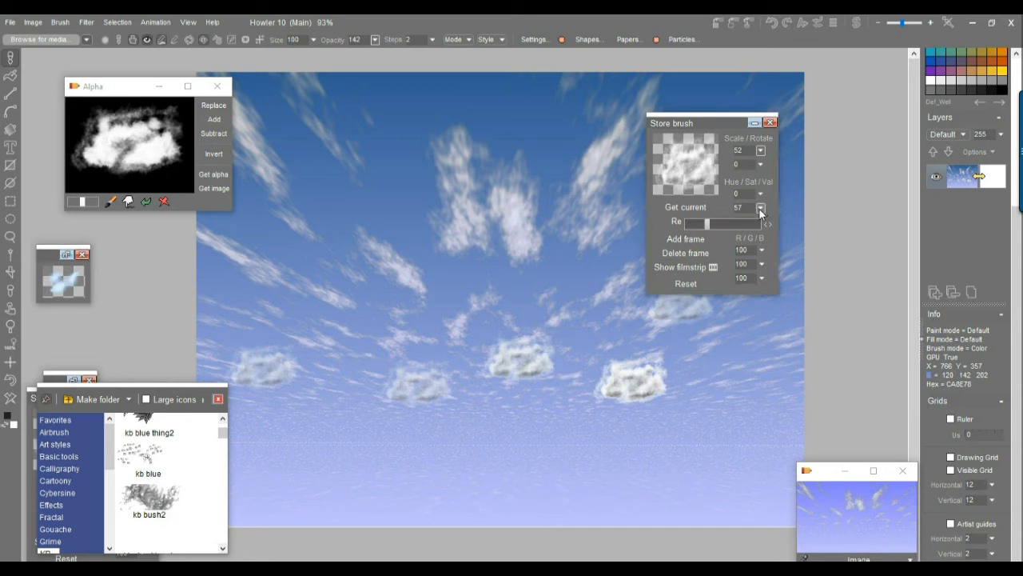
{"action": "left_click", "coordinate": [721, 224]}
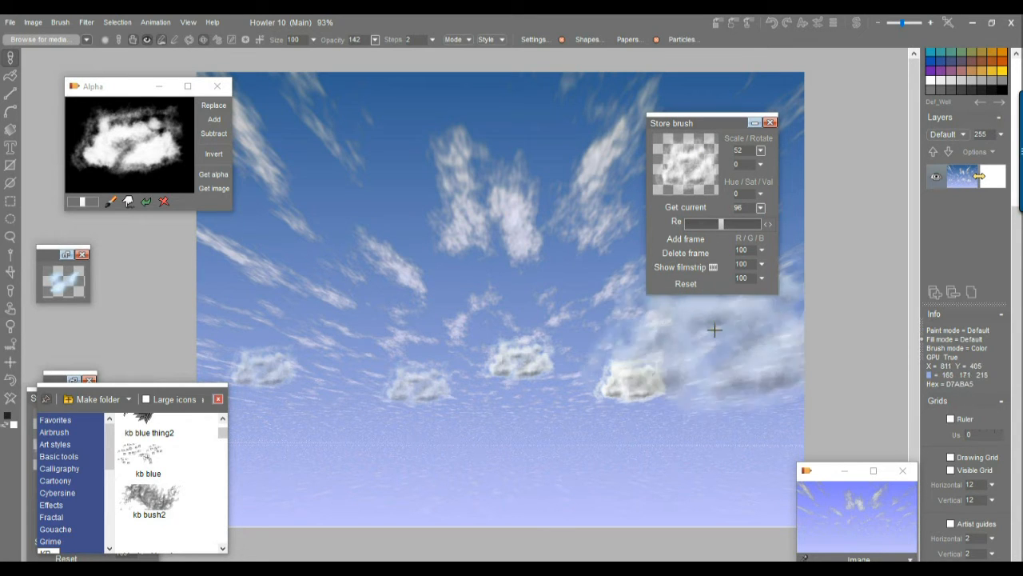
- Stamp large clouds across the middle and upper sky, moving the stored brush window out of the way
{"action": "mouse_move", "coordinate": [375, 319]}
{"action": "left_mouse_down"}
{"action": "mouse_move", "coordinate": [389, 313]}
{"action": "mouse_move", "coordinate": [613, 347]}
{"action": "mouse_move", "coordinate": [767, 344]}
{"action": "mouse_move", "coordinate": [572, 240]}
{"action": "left_mouse_up"}
{"action": "left_click_drag", "start_coordinate": [721, 116], "coordinate": [506, 46]}
{"action": "left_click", "coordinate": [696, 288]}
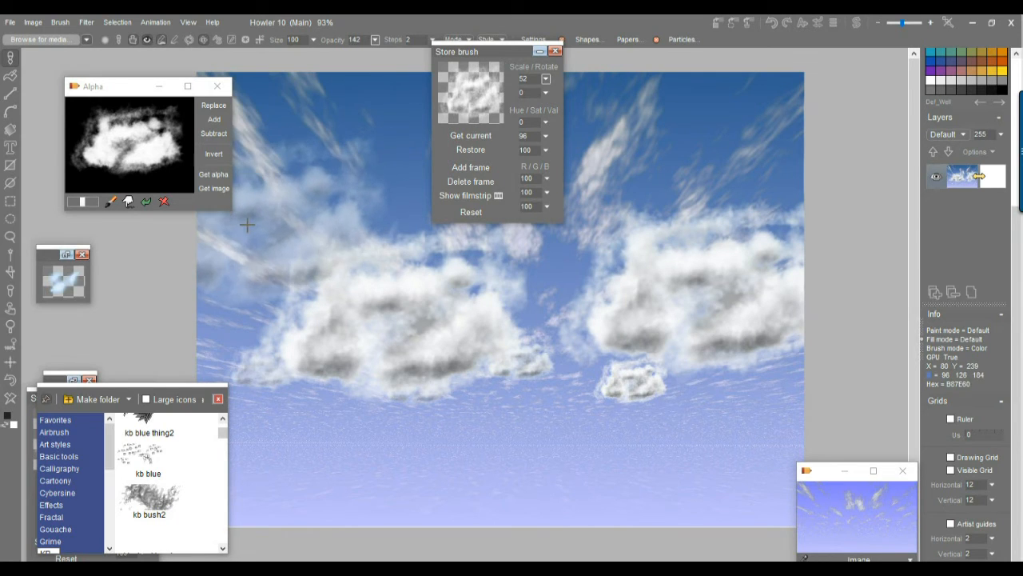
{"action": "left_click", "coordinate": [218, 226]}
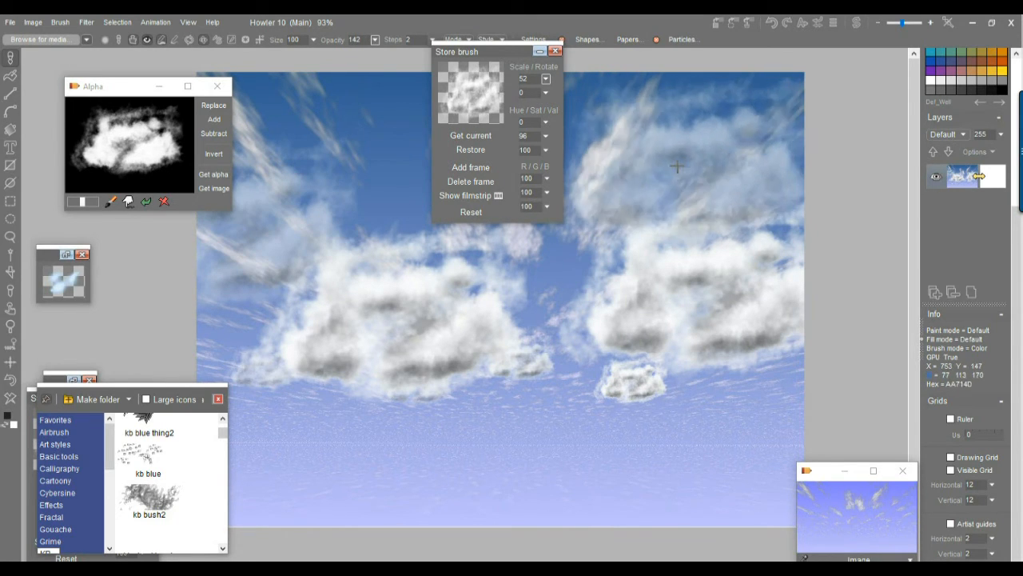
{"action": "mouse_move", "coordinate": [517, 53]}
{"action": "left_mouse_down"}
{"action": "mouse_move", "coordinate": [457, 46]}
{"action": "mouse_move", "coordinate": [344, 138]}
{"action": "mouse_move", "coordinate": [831, 226]}
{"action": "mouse_move", "coordinate": [843, 194]}
{"action": "left_mouse_up"}
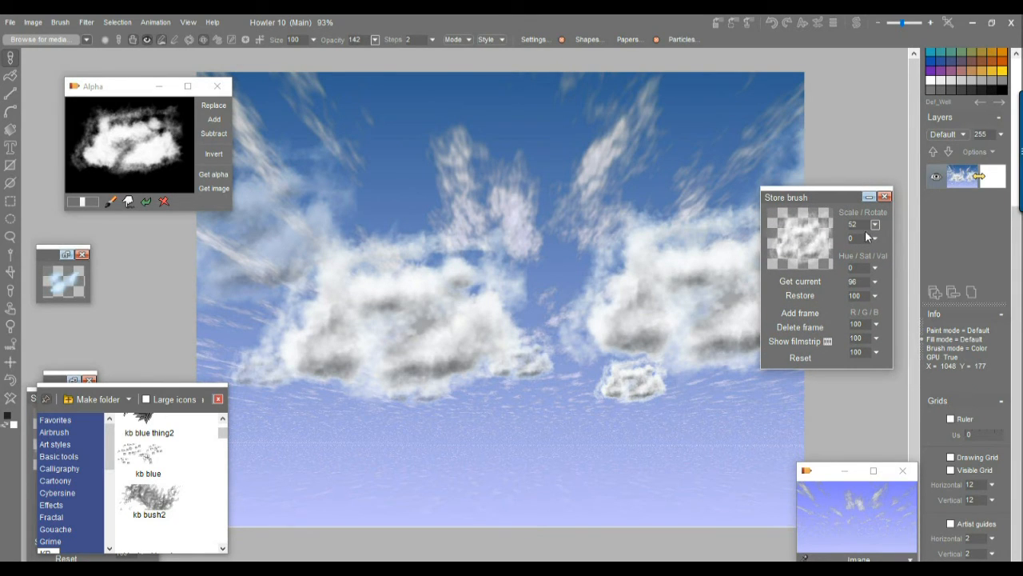
- Set the cloud brush's scale to 115 and saturation to 141, and stamp a huge cloud over the upper sky
{"action": "left_click", "coordinate": [875, 225]}
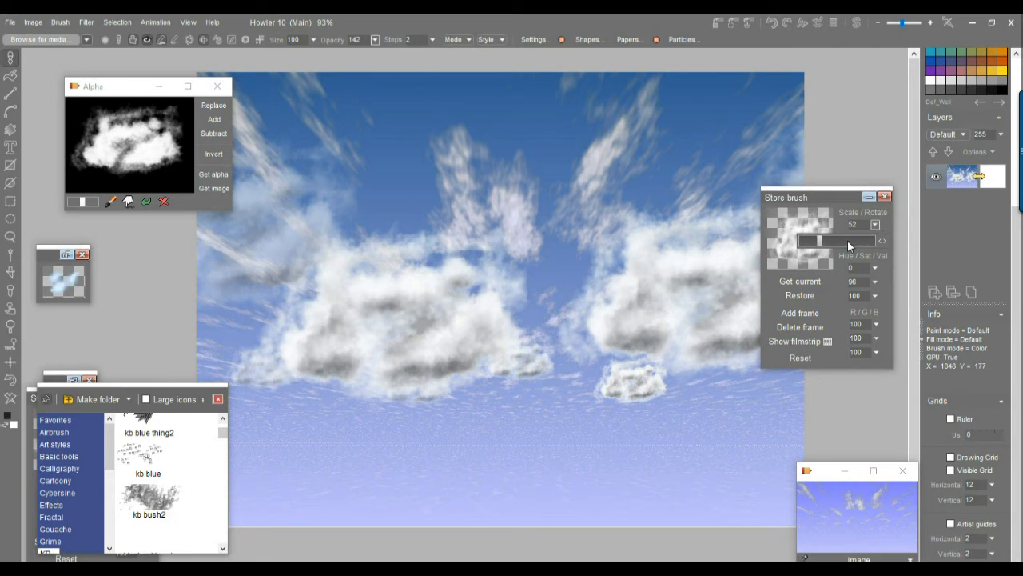
{"action": "left_click", "coordinate": [843, 241]}
{"action": "left_click_drag", "start_coordinate": [836, 193], "coordinate": [833, 196]}
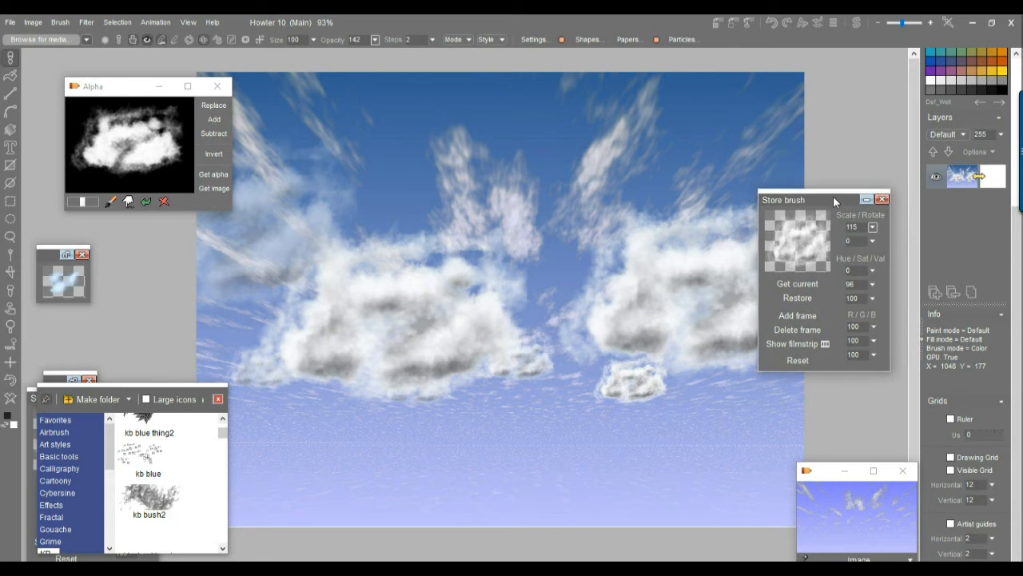
{"action": "left_click", "coordinate": [873, 283]}
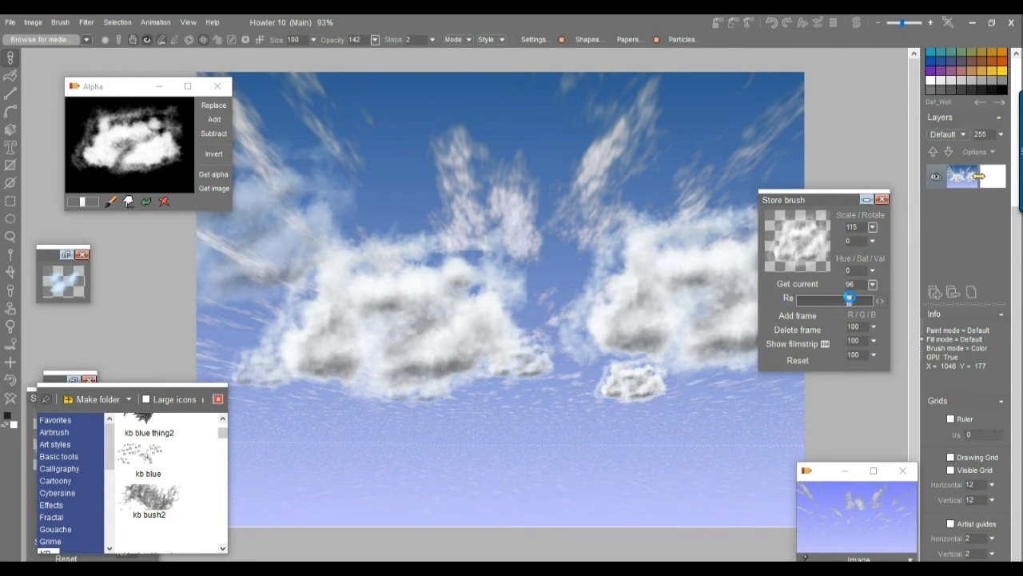
{"action": "left_click", "coordinate": [403, 178]}
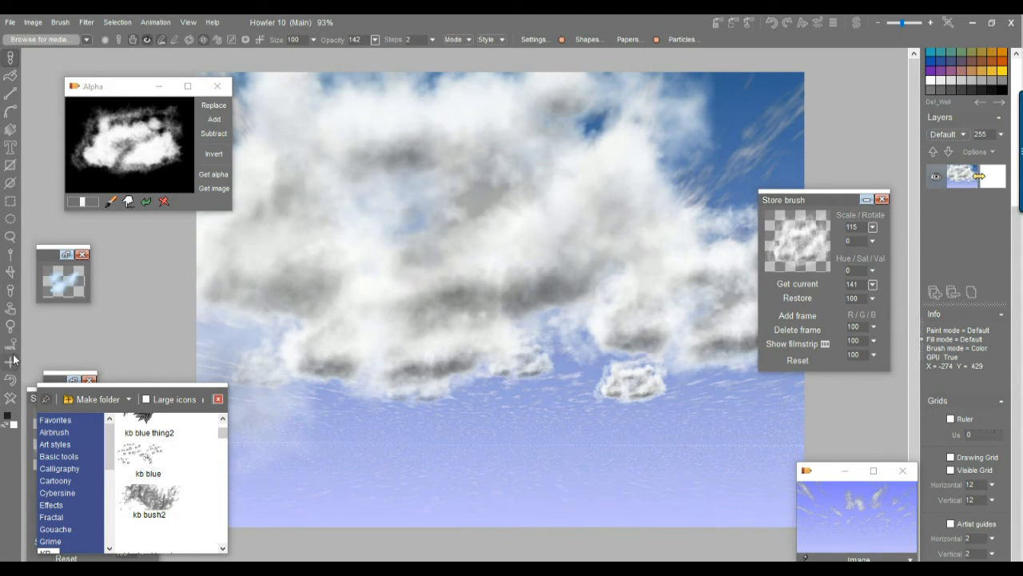
- Undo all the stamped clouds, large and small, back to the plain rendered sky
{"action": "left_click", "coordinate": [10, 381]}
{"action": "left_click", "coordinate": [9, 381]}
{"action": "left_click", "coordinate": [9, 382]}
{"action": "left_click", "coordinate": [10, 381]}
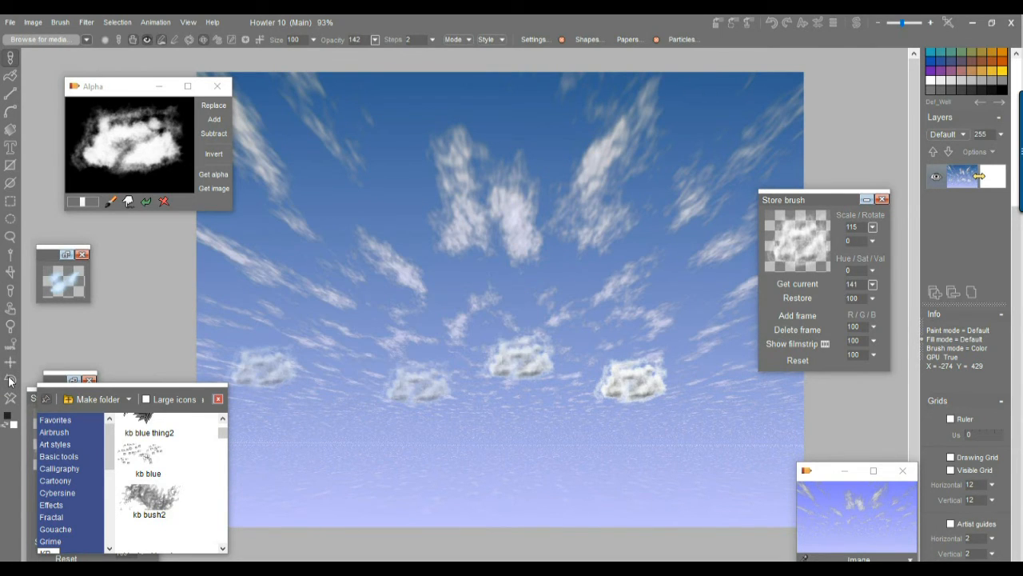
{"action": "left_click", "coordinate": [9, 381]}
{"action": "left_click", "coordinate": [9, 381]}
{"action": "left_click", "coordinate": [9, 382]}
{"action": "left_click", "coordinate": [9, 382]}
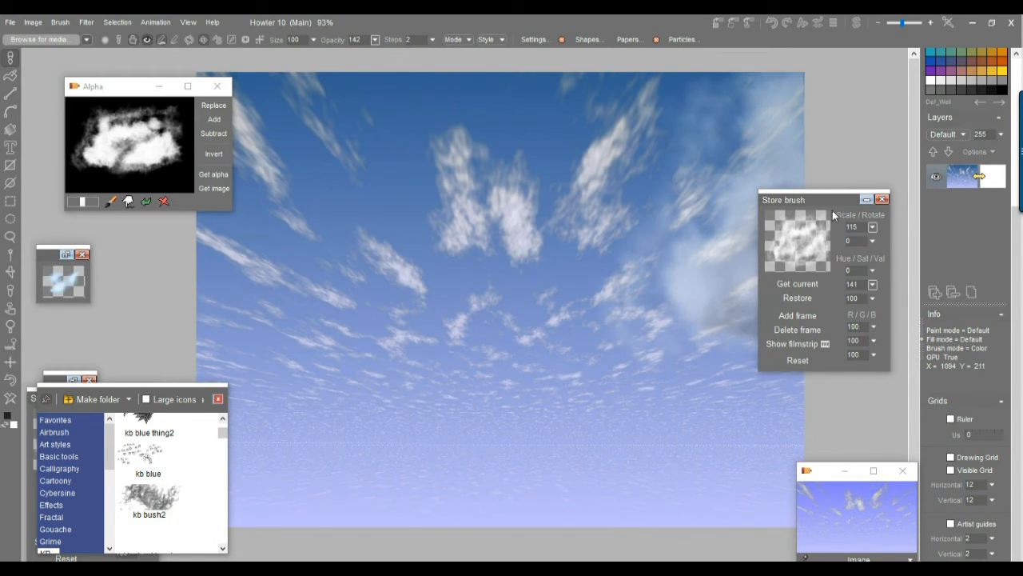
- Move the stored brush window off the canvas and create a 150-frame animation at 30 fps that copies the current frame
{"action": "left_click_drag", "start_coordinate": [818, 202], "coordinate": [903, 233]}
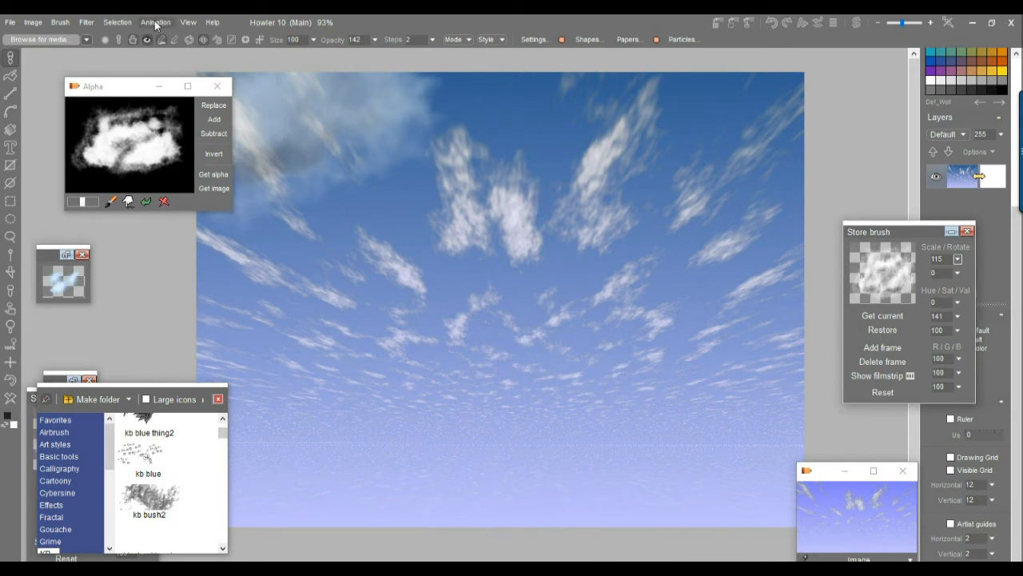
{"action": "left_click", "coordinate": [156, 22]}
{"action": "left_click", "coordinate": [177, 29]}
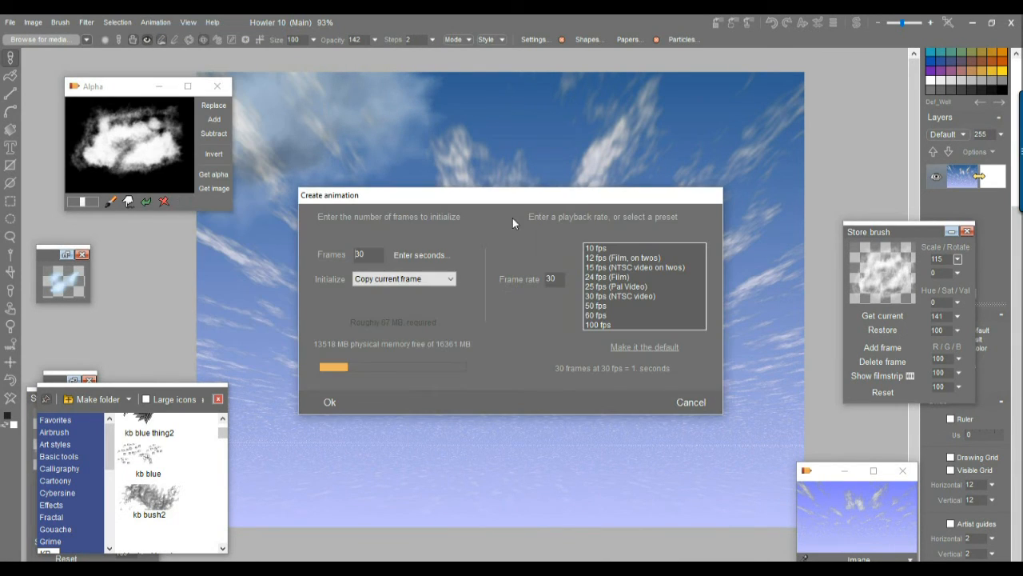
{"action": "double_click", "coordinate": [379, 255]}
{"action": "type", "text": "90"}
{"action": "left_click_drag", "start_coordinate": [378, 256], "coordinate": [293, 249]}
{"action": "type", "text": "1"}
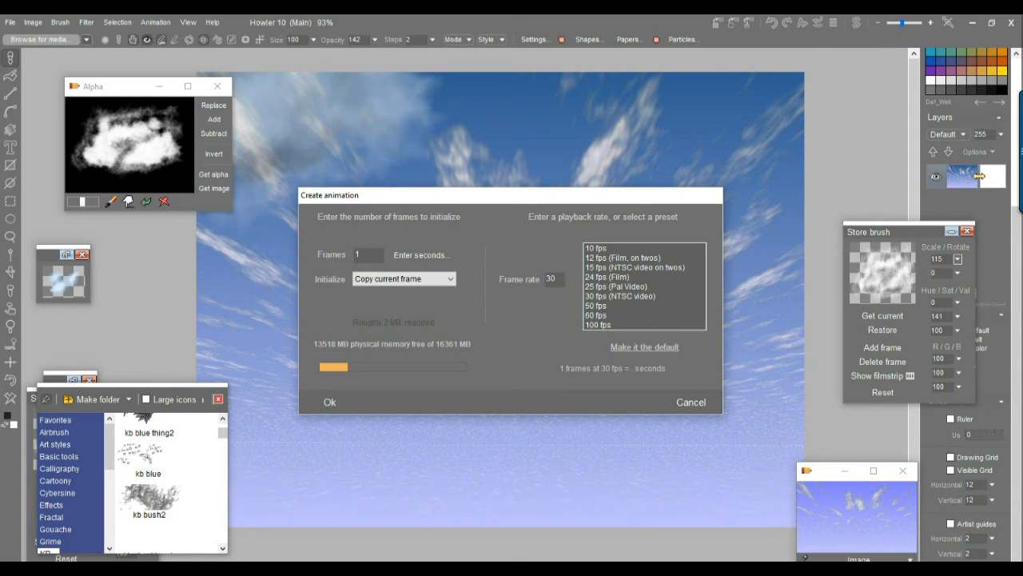
{"action": "type", "text": "50"}
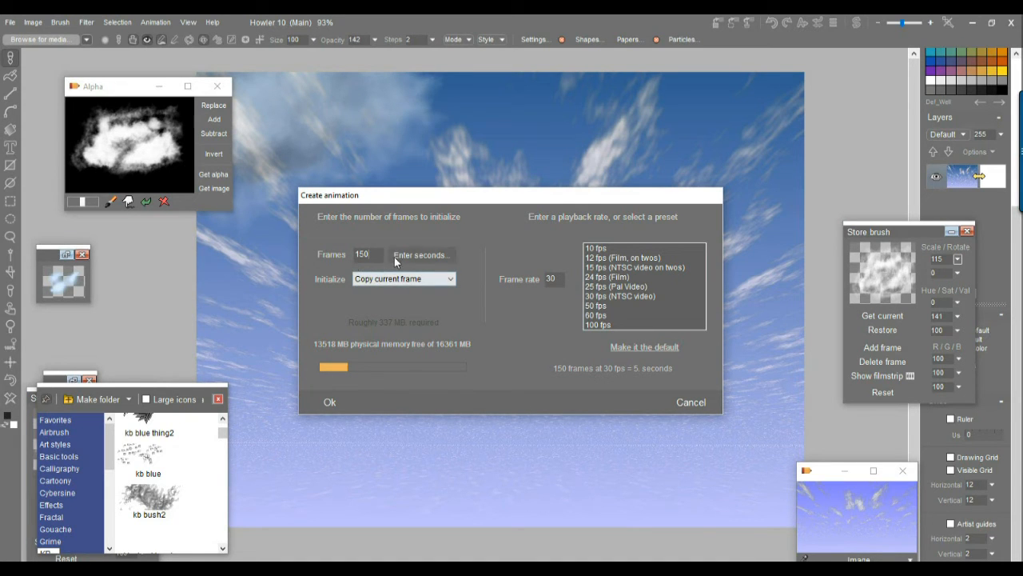
{"action": "left_click", "coordinate": [328, 403]}
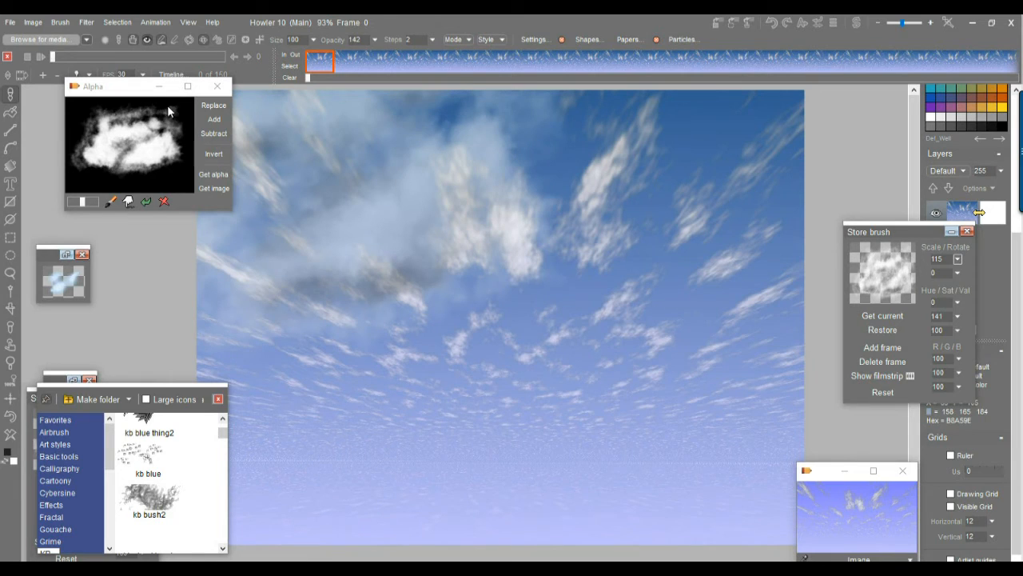
- Move the Alpha window off the animation controls and down over the brush list
{"action": "left_click", "coordinate": [83, 22]}
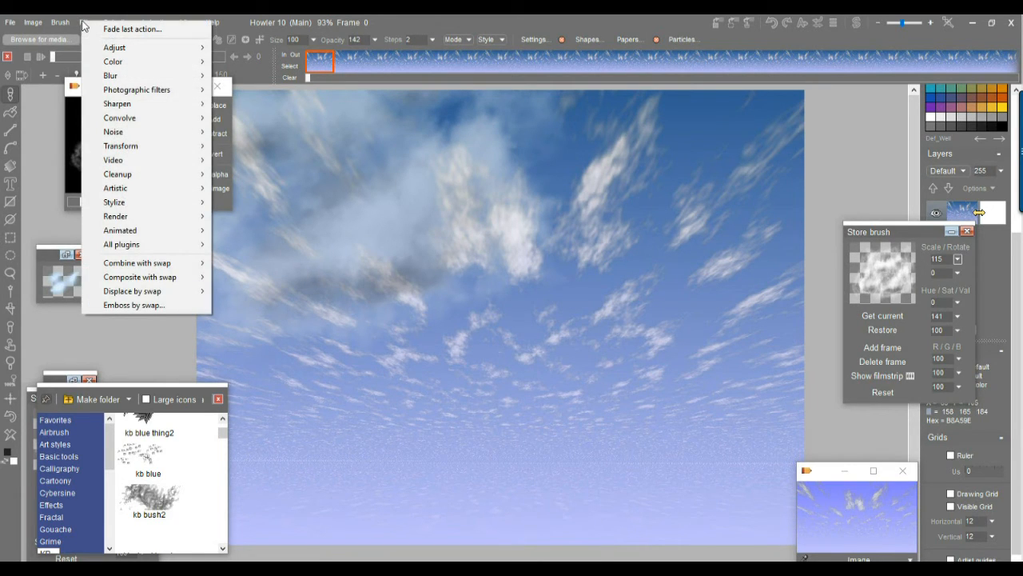
{"action": "left_click", "coordinate": [346, 18]}
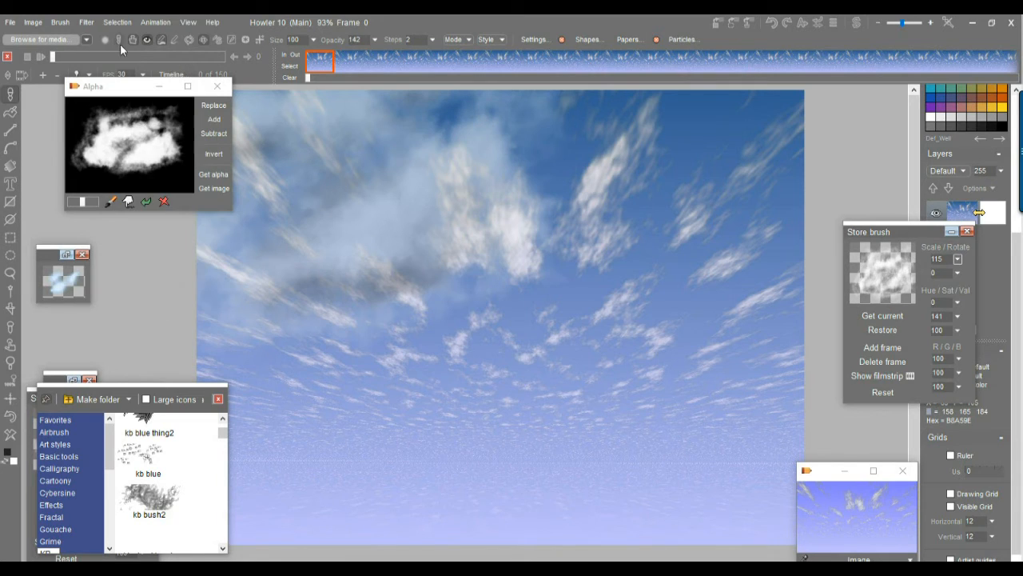
{"action": "key", "text": "ctrl+z"}
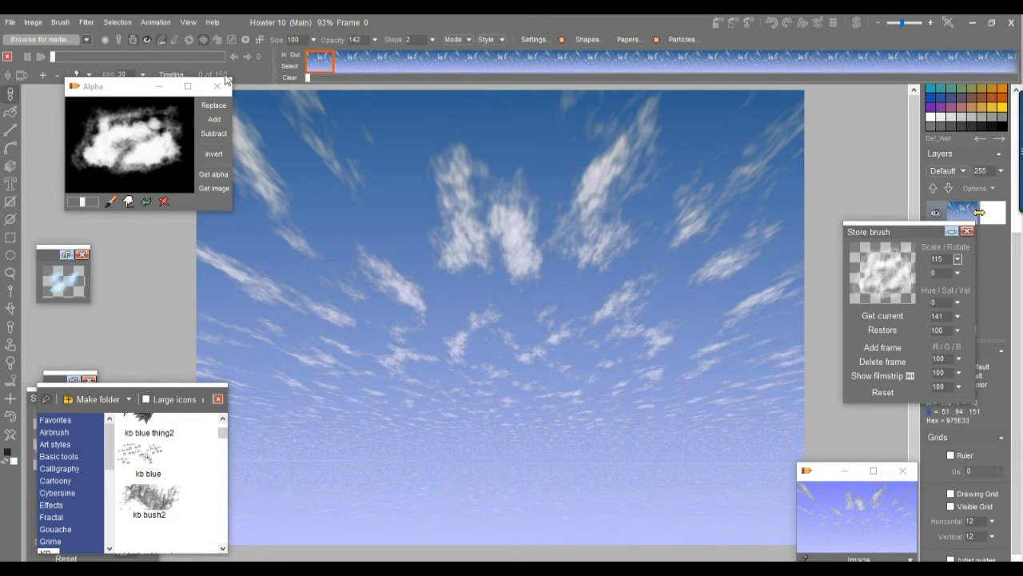
{"action": "left_click_drag", "start_coordinate": [101, 87], "coordinate": [153, 402]}
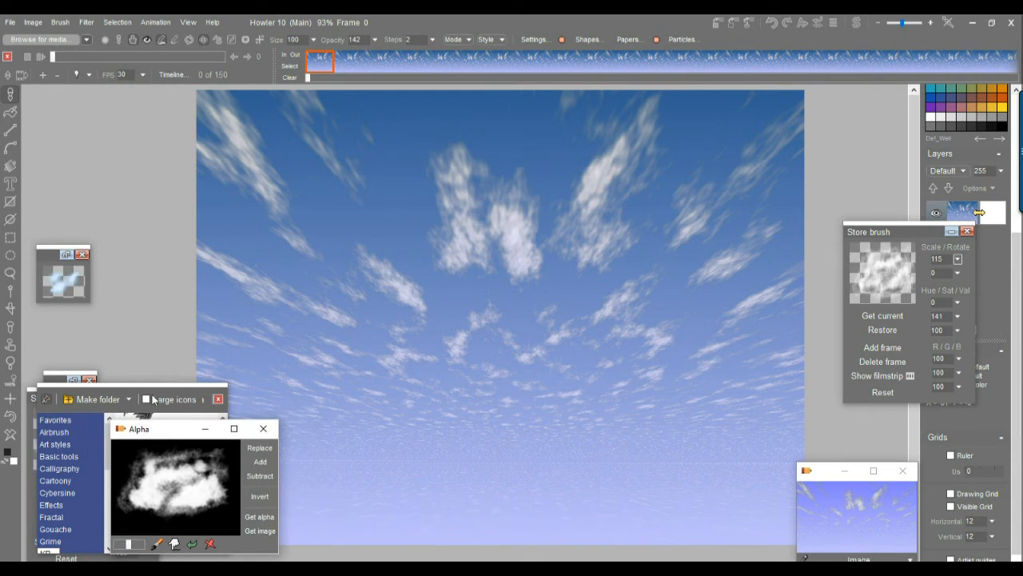
- Open the Sky render filter, move its dialog aside, and set the iterations to 4 and the scale to 103
{"action": "left_click", "coordinate": [153, 22]}
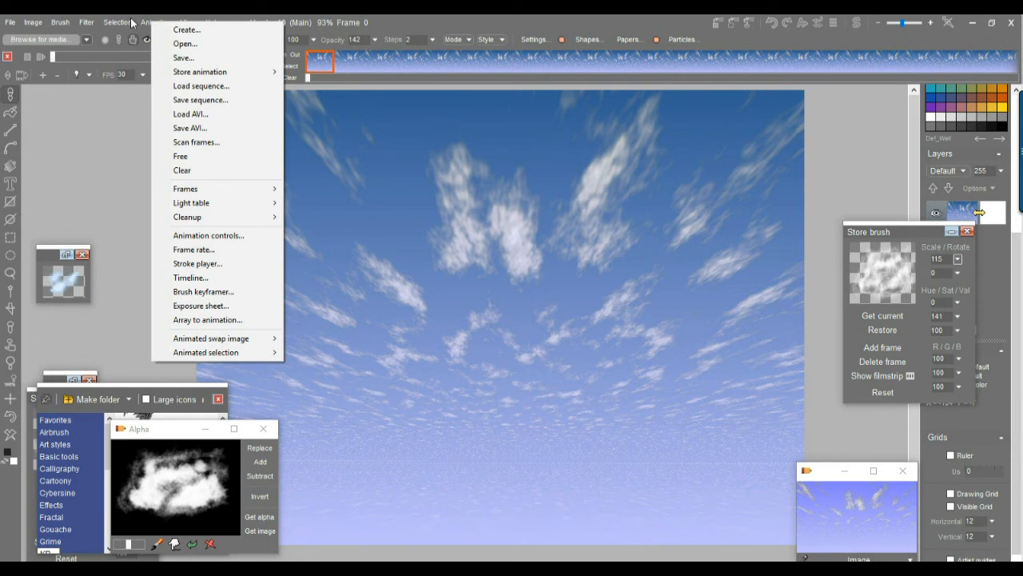
{"action": "left_click", "coordinate": [87, 24]}
{"action": "mouse_move", "coordinate": [142, 221]}
{"action": "left_click", "coordinate": [259, 278]}
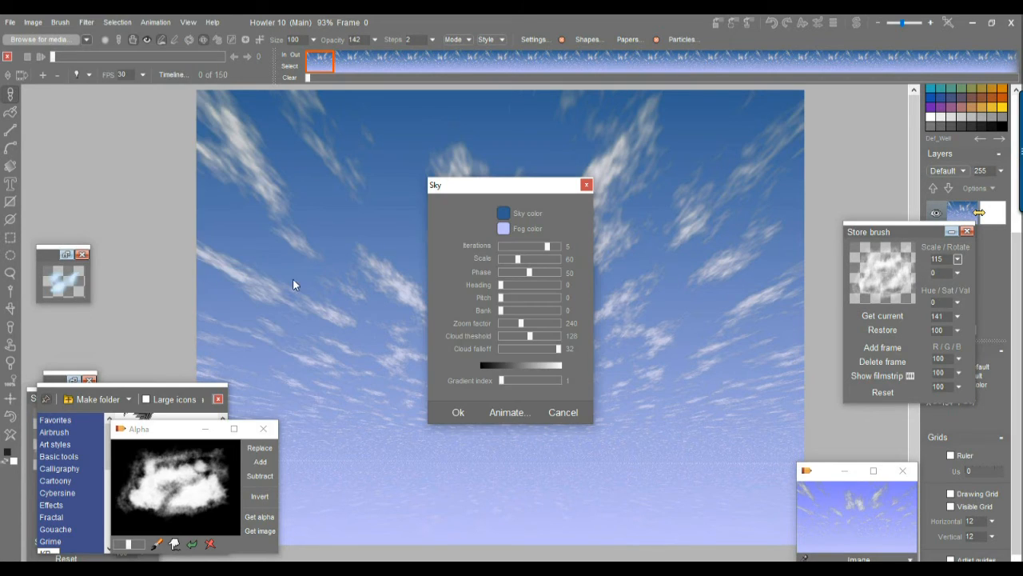
{"action": "left_click_drag", "start_coordinate": [483, 185], "coordinate": [193, 132]}
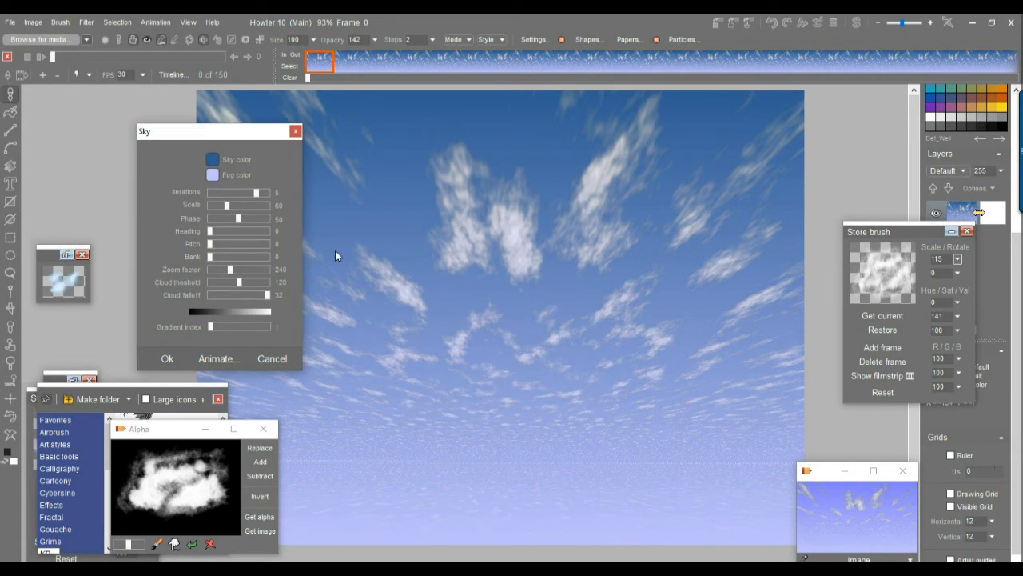
{"action": "left_click", "coordinate": [237, 192]}
{"action": "left_click_drag", "start_coordinate": [226, 206], "coordinate": [240, 205]}
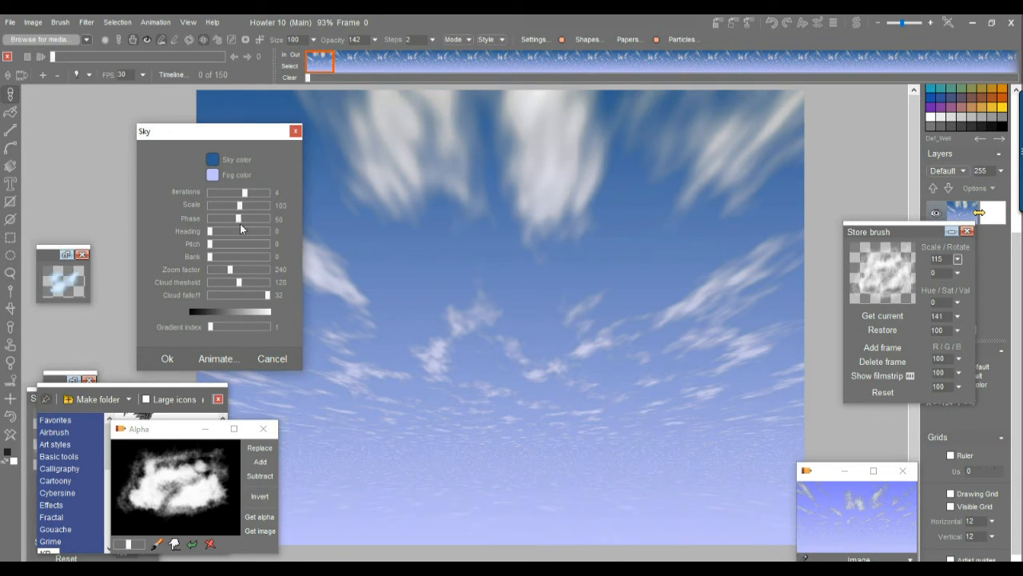
- Animate the sky across the frames with a Y speed of 1 and a Z speed of 3
{"action": "left_click", "coordinate": [214, 357]}
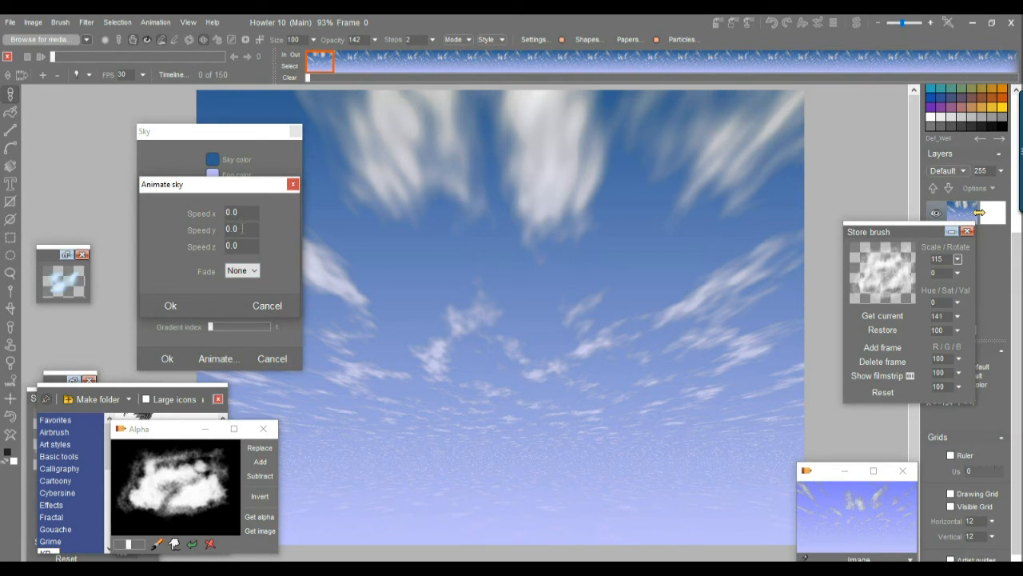
{"action": "left_click_drag", "start_coordinate": [243, 229], "coordinate": [187, 225]}
{"action": "type", "text": "0"}
{"action": "key", "text": "BackSpace"}
{"action": "key", "text": "BackSpace"}
{"action": "key", "text": "BackSpace"}
{"action": "type", "text": "1"}
{"action": "left_click_drag", "start_coordinate": [244, 247], "coordinate": [194, 245]}
{"action": "type", "text": "3"}
{"action": "left_click", "coordinate": [170, 307]}
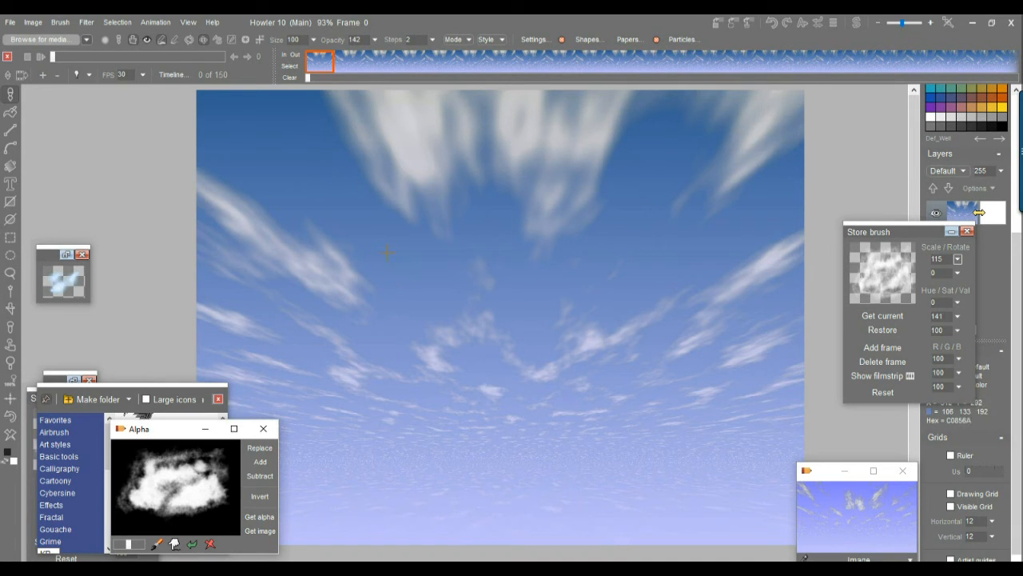
- Play back the rendered sky animation to check the cloud motion, and stop it
{"action": "left_click", "coordinate": [146, 43]}
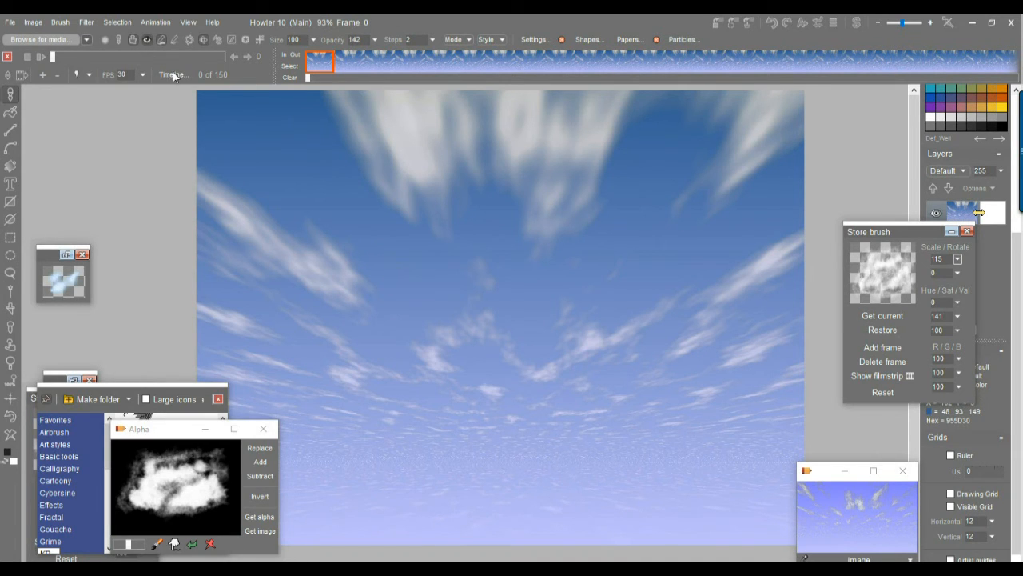
{"action": "left_click", "coordinate": [41, 57]}
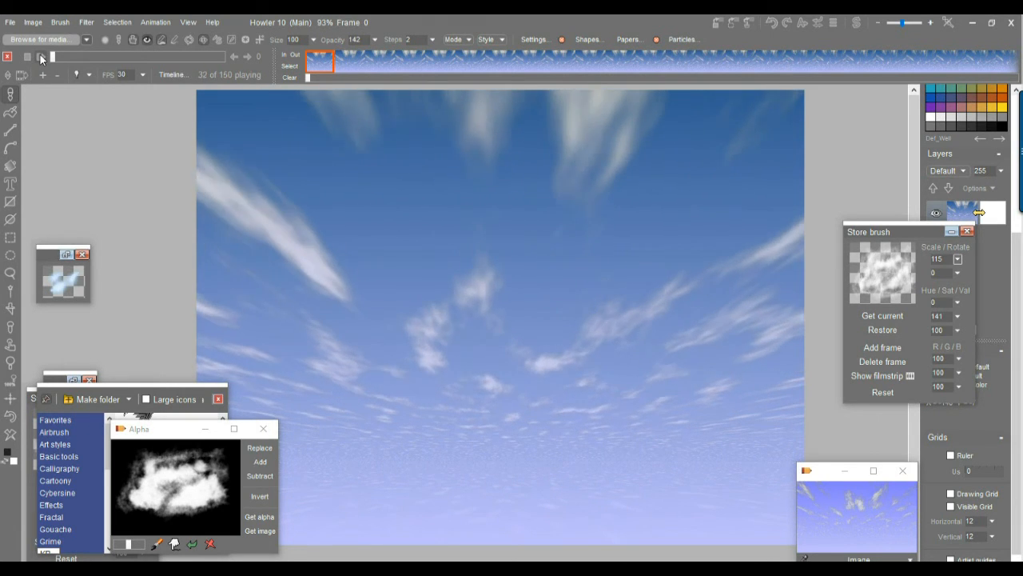
{"action": "left_click", "coordinate": [41, 57]}
- Store the sky animation to disc and move its stored preview window over the stored brush window
{"action": "left_click", "coordinate": [149, 22]}
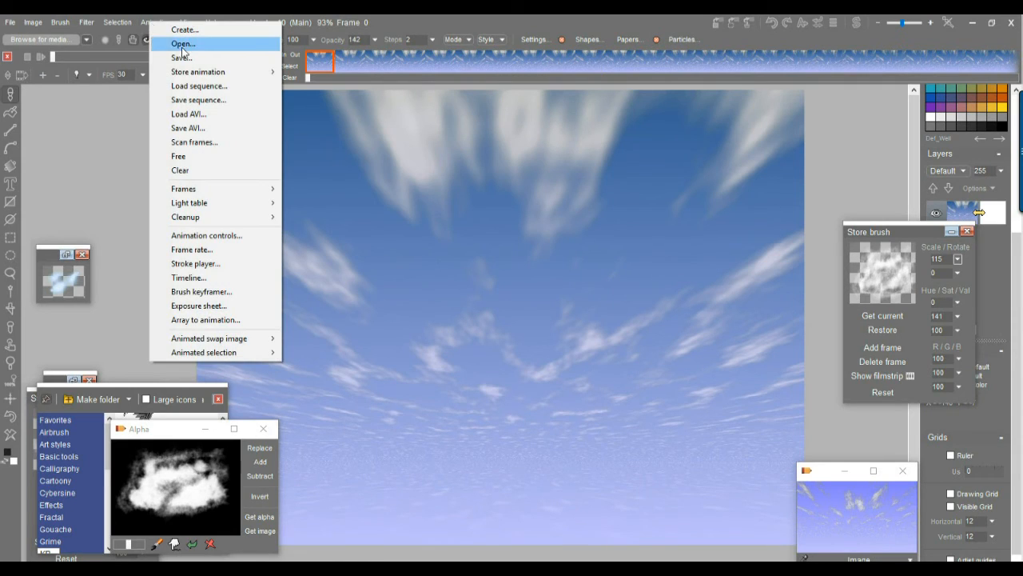
{"action": "mouse_move", "coordinate": [232, 72]}
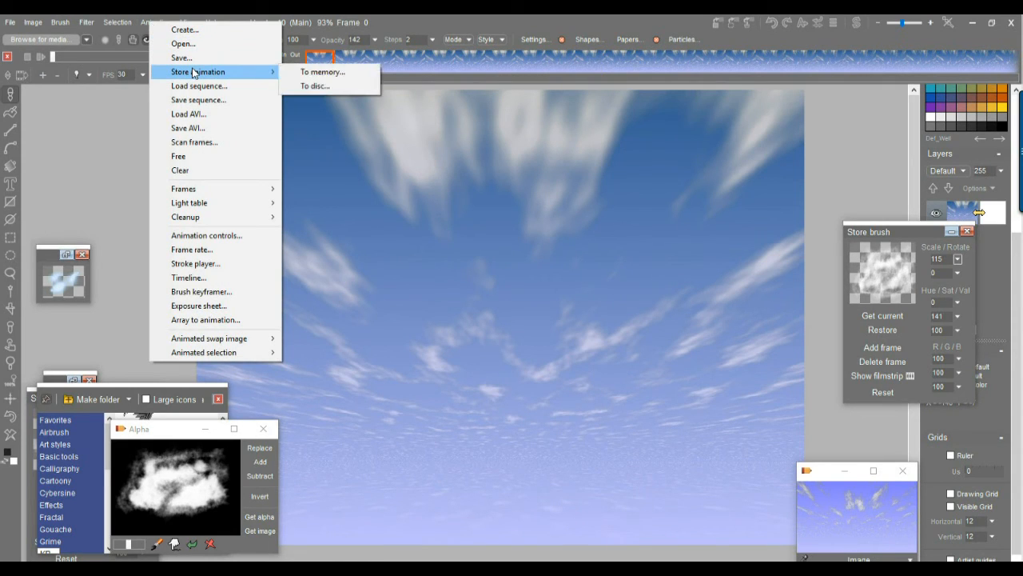
{"action": "left_click", "coordinate": [319, 88]}
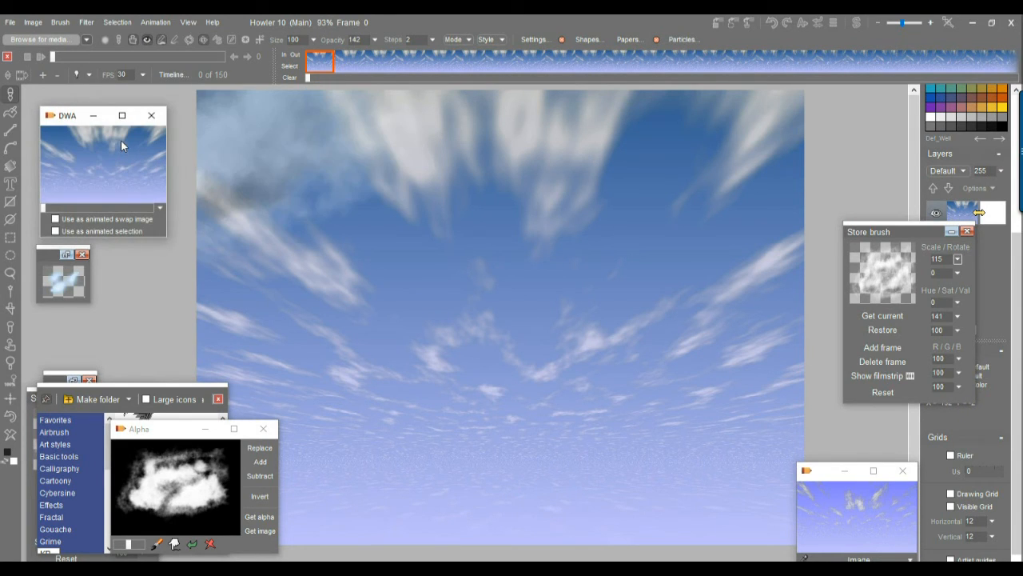
{"action": "mouse_move", "coordinate": [155, 116]}
{"action": "left_mouse_down"}
{"action": "mouse_move", "coordinate": [580, 115]}
{"action": "mouse_move", "coordinate": [883, 131]}
{"action": "mouse_move", "coordinate": [899, 154]}
{"action": "left_mouse_up"}
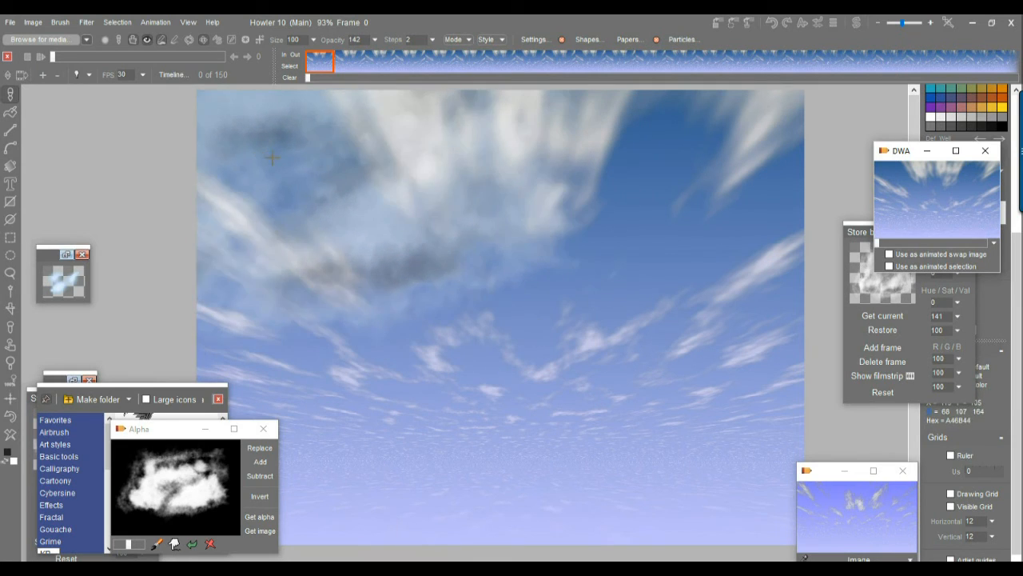
- Open the Brush keyframer and move its window over the canvas's upper-left area
{"action": "left_click", "coordinate": [156, 22]}
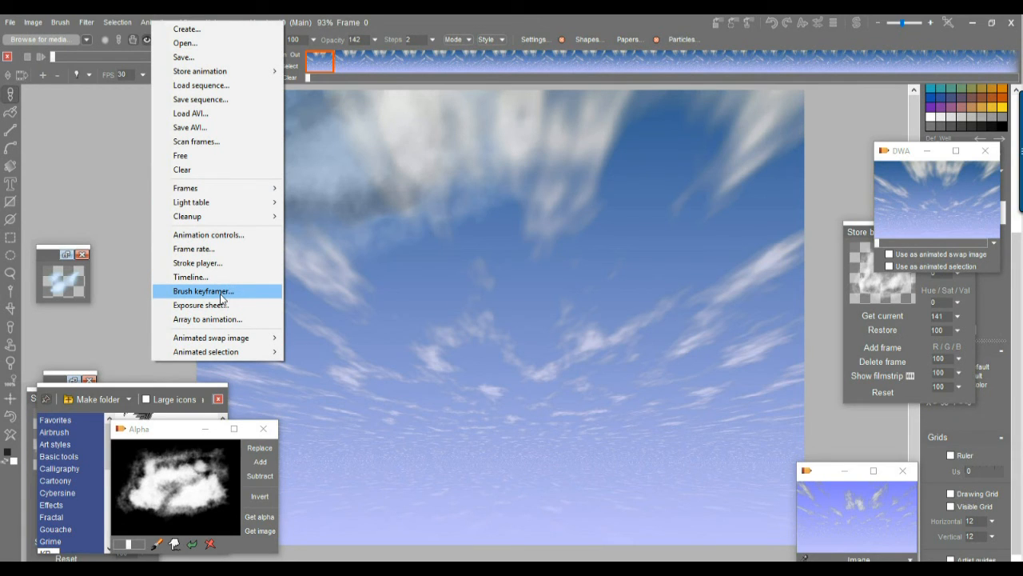
{"action": "left_click", "coordinate": [220, 292]}
{"action": "mouse_move", "coordinate": [426, 178]}
{"action": "left_mouse_down"}
{"action": "mouse_move", "coordinate": [292, 136]}
{"action": "mouse_move", "coordinate": [203, 87]}
{"action": "left_mouse_up"}
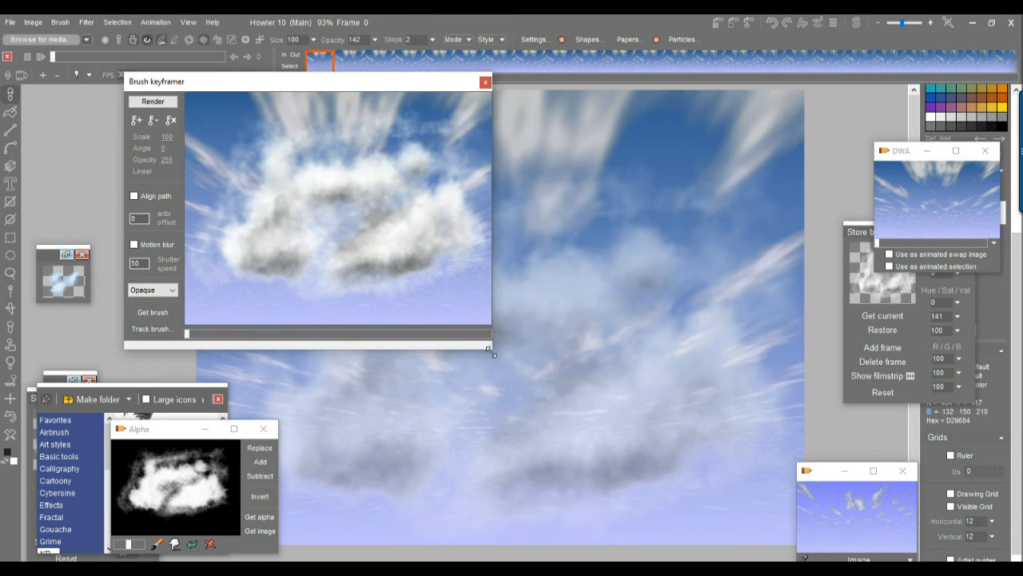
- Enlarge the Brush keyframer and key the cloud low in the sky's centre at scale 11 and opacity 0 on frames 0 and 25
{"action": "left_click_drag", "start_coordinate": [488, 342], "coordinate": [827, 501]}
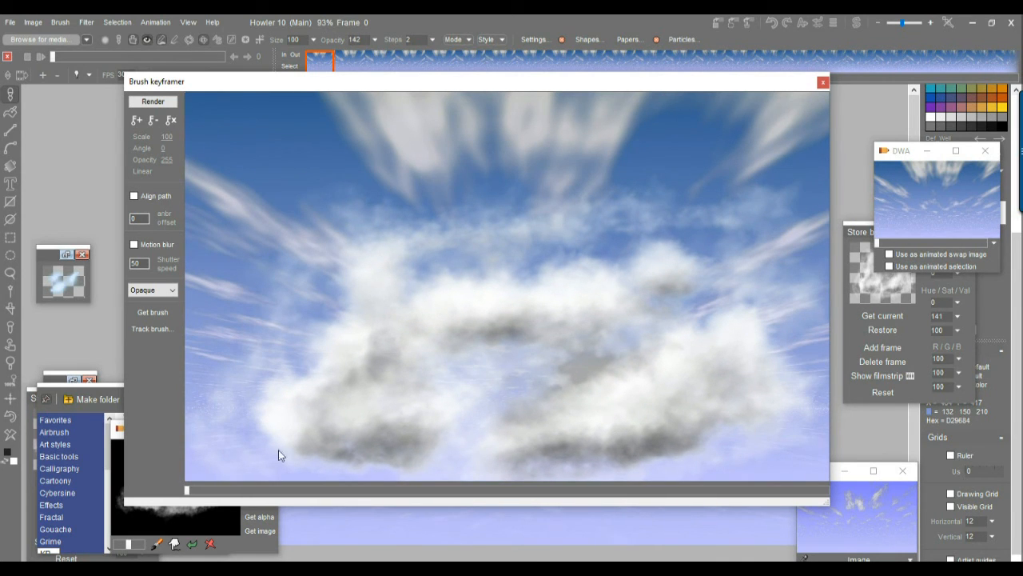
{"action": "mouse_move", "coordinate": [190, 488]}
{"action": "left_mouse_down"}
{"action": "mouse_move", "coordinate": [556, 482]}
{"action": "mouse_move", "coordinate": [148, 509]}
{"action": "left_mouse_up"}
{"action": "left_click_drag", "start_coordinate": [165, 142], "coordinate": [144, 139]}
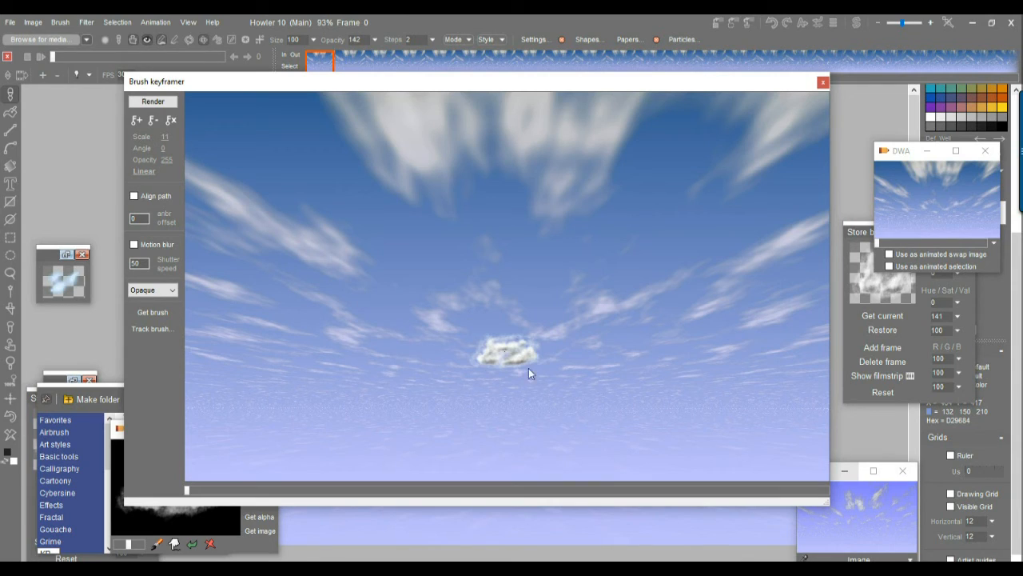
{"action": "left_click_drag", "start_coordinate": [529, 373], "coordinate": [513, 384]}
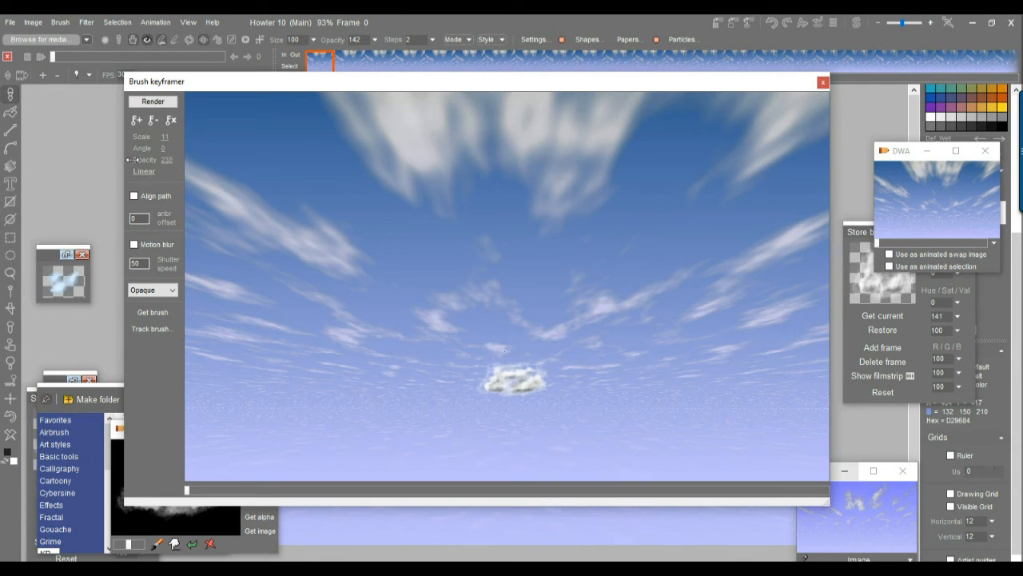
{"action": "left_click_drag", "start_coordinate": [132, 160], "coordinate": [29, 163]}
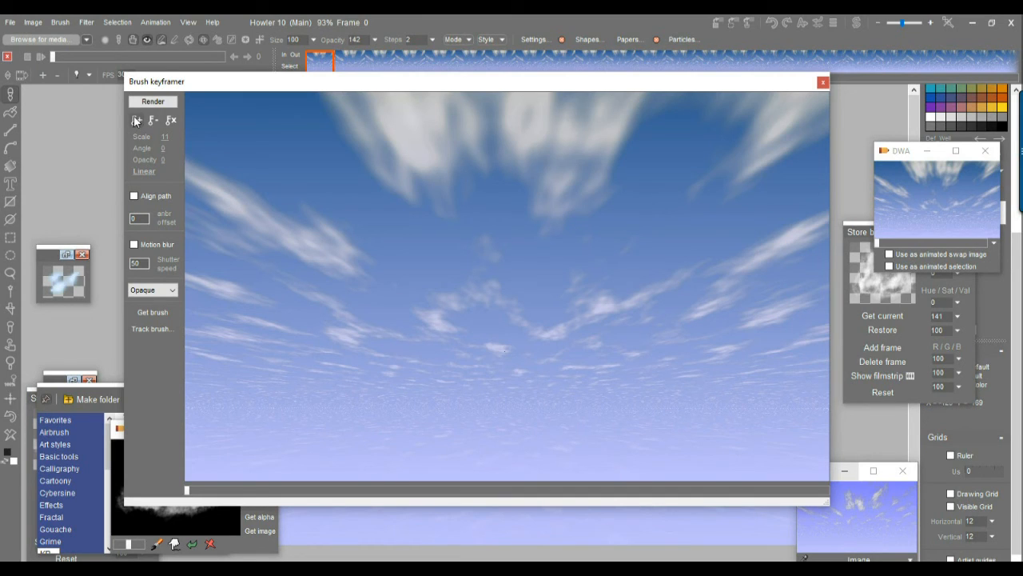
{"action": "left_click", "coordinate": [295, 491]}
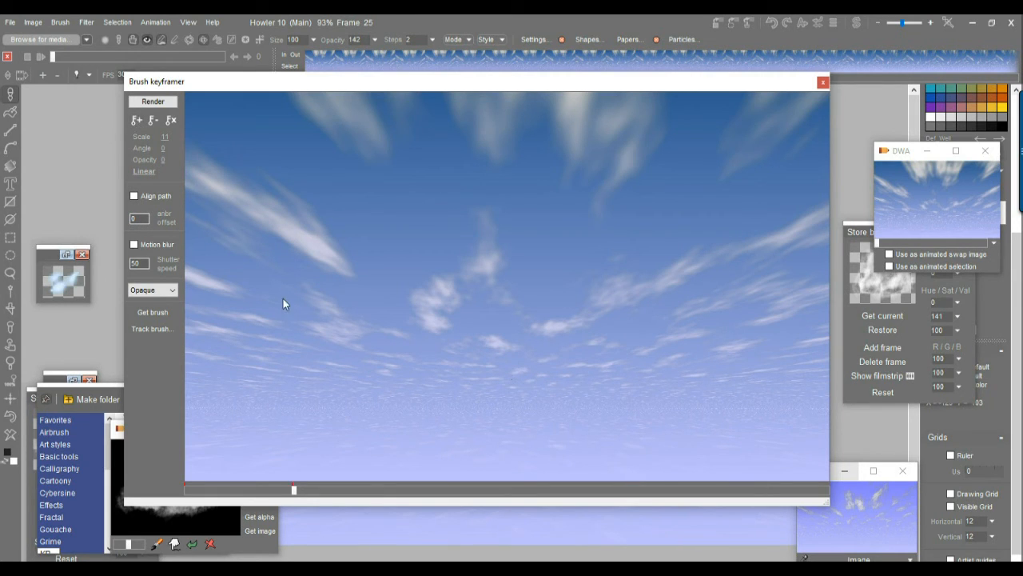
- Add a keyframe at frame 107 with the cloud at scale 61 and opacity 255, raised toward the middle of the sky
{"action": "left_click", "coordinate": [647, 490]}
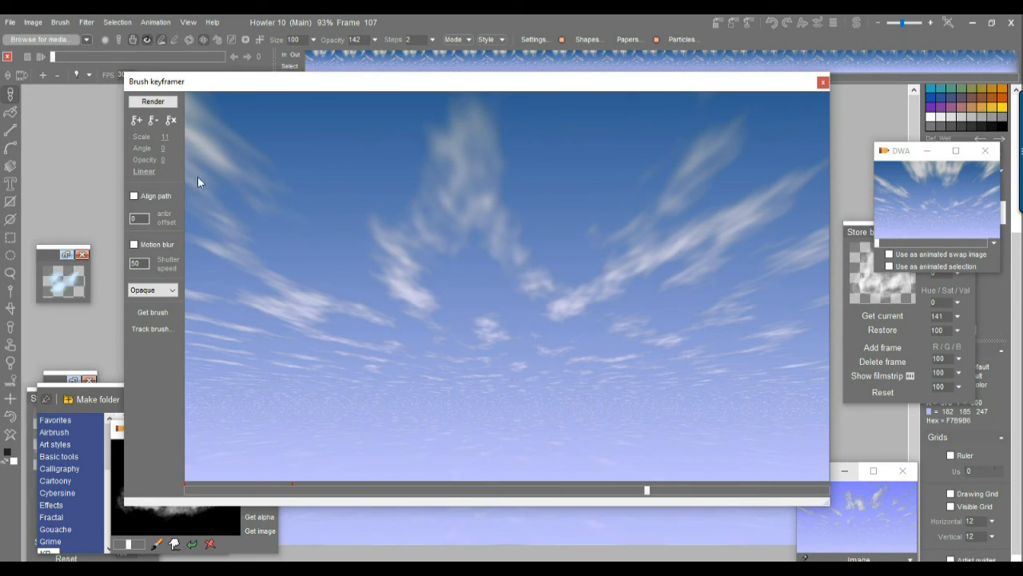
{"action": "left_click_drag", "start_coordinate": [166, 159], "coordinate": [370, 182]}
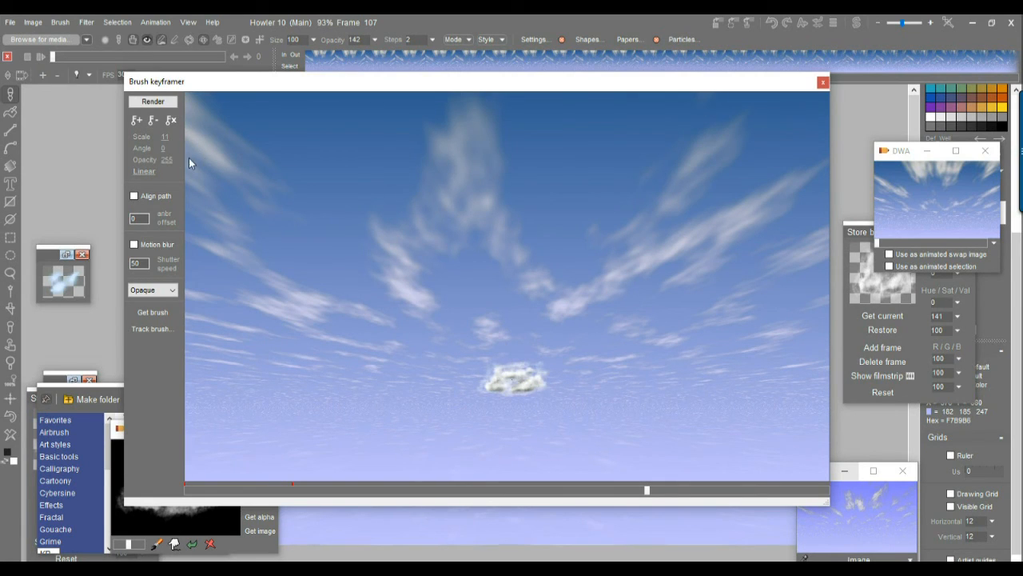
{"action": "left_click_drag", "start_coordinate": [166, 136], "coordinate": [178, 136]}
{"action": "mouse_move", "coordinate": [530, 373]}
{"action": "left_mouse_down"}
{"action": "mouse_move", "coordinate": [499, 293]}
{"action": "mouse_move", "coordinate": [516, 303]}
{"action": "mouse_move", "coordinate": [509, 285]}
{"action": "left_mouse_up"}
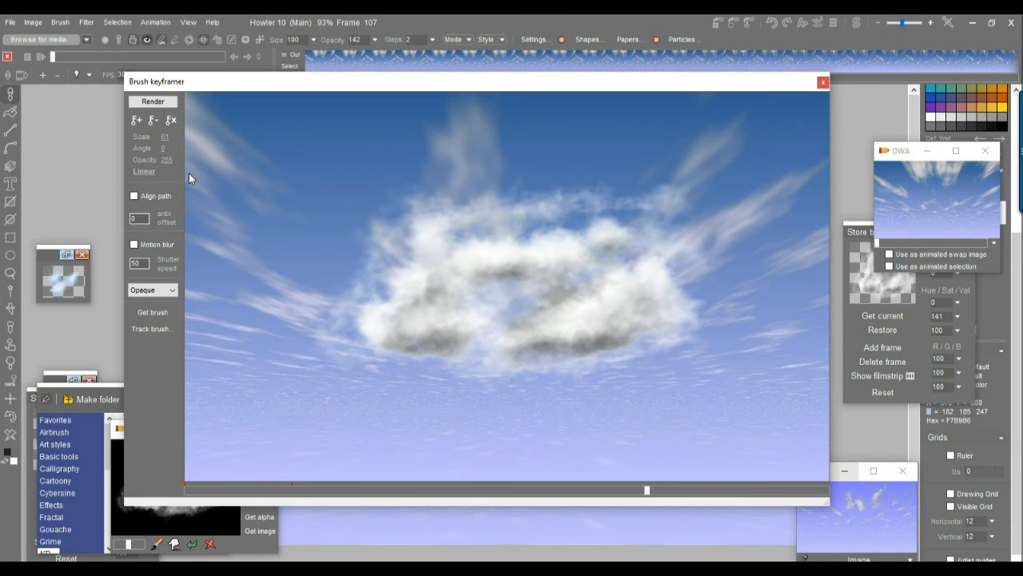
{"action": "left_click", "coordinate": [136, 120]}
- Add a keyframe at the last frame, 149, with the cloud at scale 86
{"action": "left_click_drag", "start_coordinate": [657, 495], "coordinate": [893, 484]}
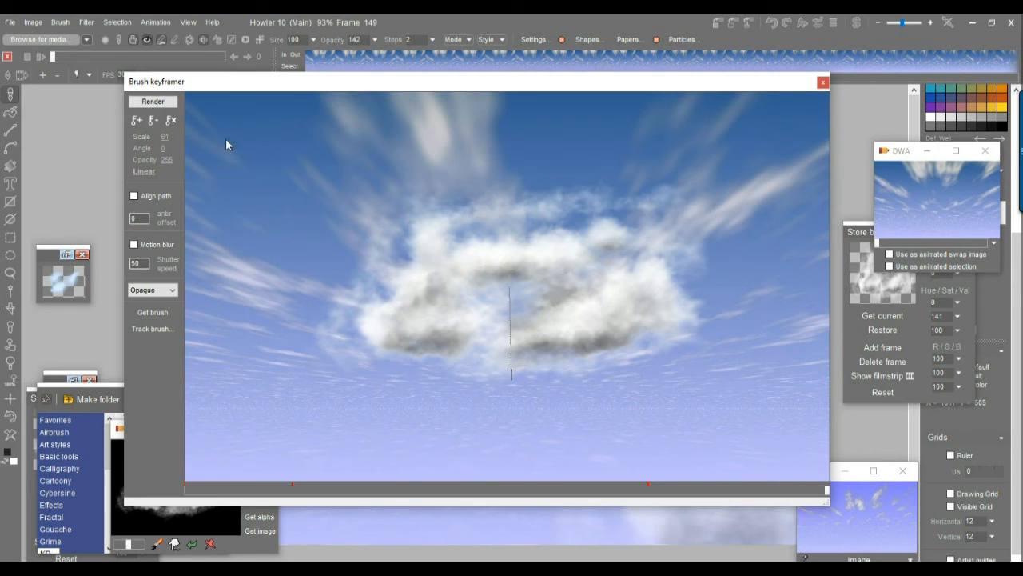
{"action": "left_click_drag", "start_coordinate": [166, 137], "coordinate": [173, 136]}
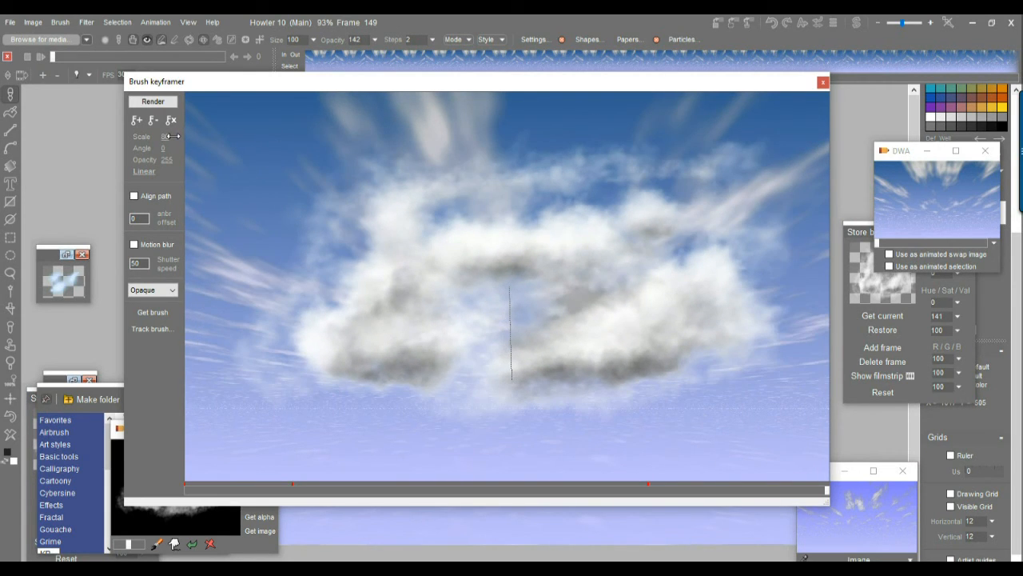
{"action": "left_click", "coordinate": [139, 122]}
- Add a keyframe at frame 43 with the cloud shifted left of its path and rotated to angle 24
{"action": "left_click_drag", "start_coordinate": [435, 489], "coordinate": [416, 523]}
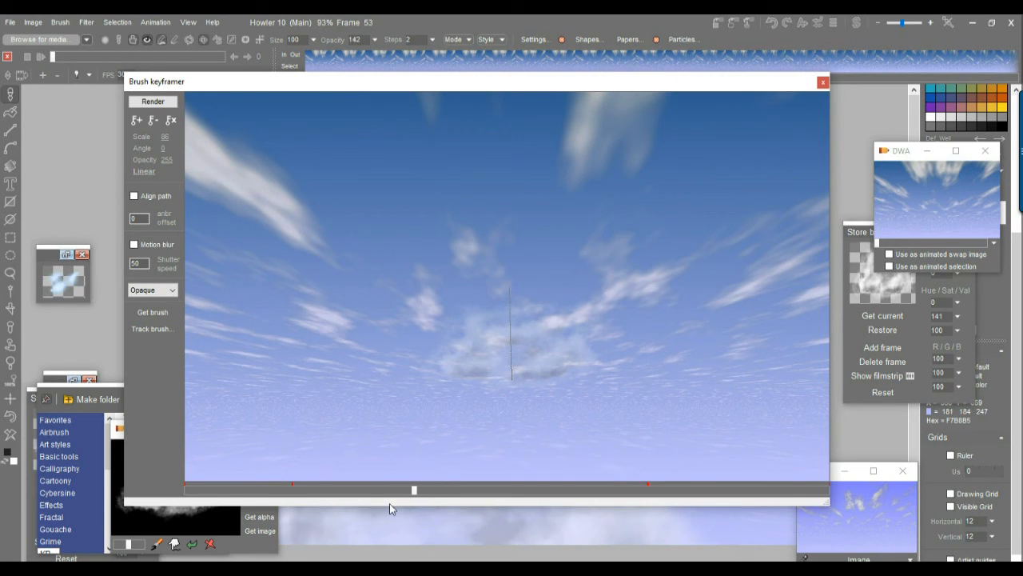
{"action": "left_click_drag", "start_coordinate": [412, 488], "coordinate": [374, 501]}
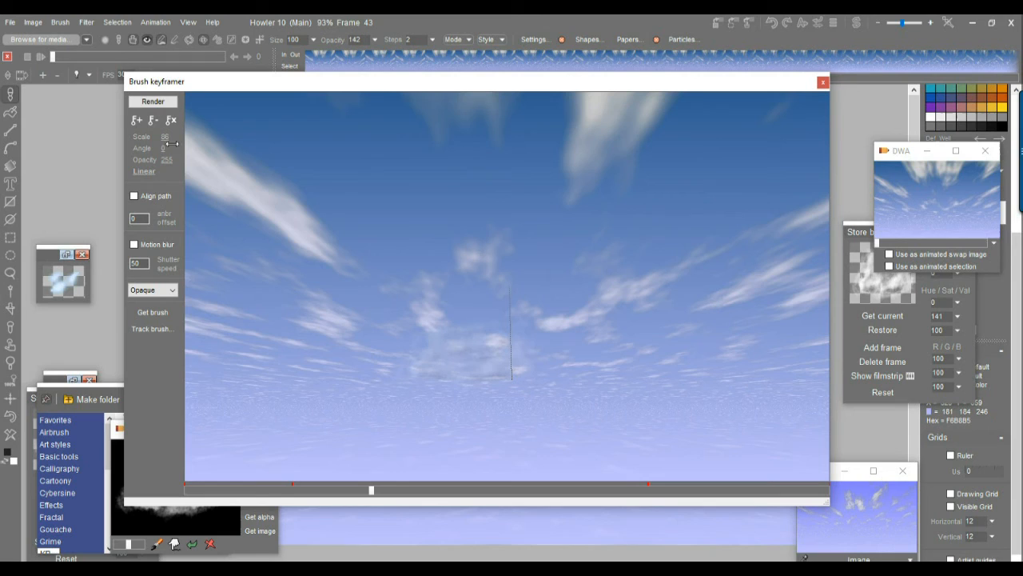
{"action": "left_click_drag", "start_coordinate": [170, 148], "coordinate": [184, 152]}
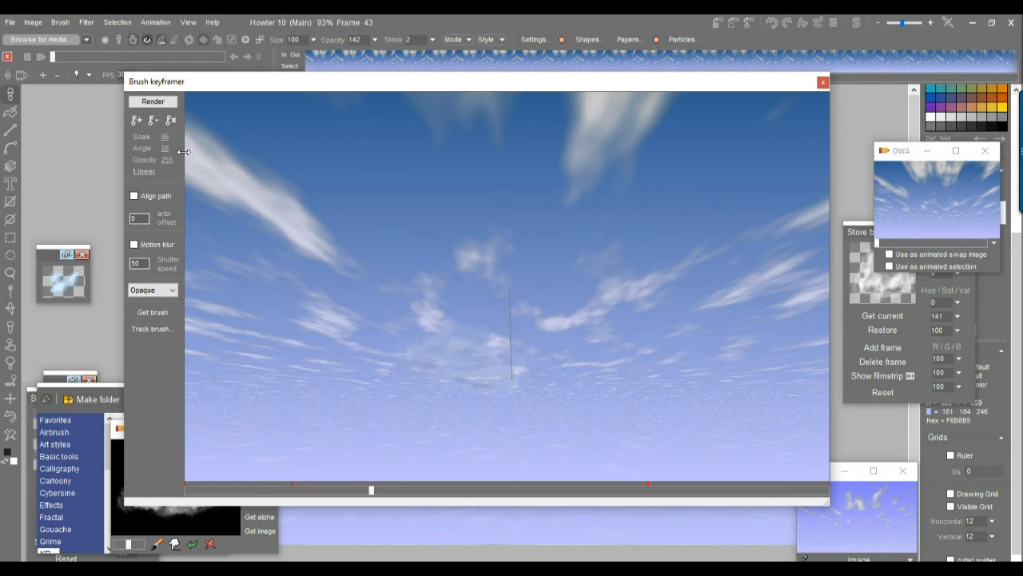
{"action": "left_click", "coordinate": [136, 122]}
- Add a keyframe at frame 63 with the cloud moved right of its path, at scale 26 and angle -21
{"action": "left_click", "coordinate": [410, 491]}
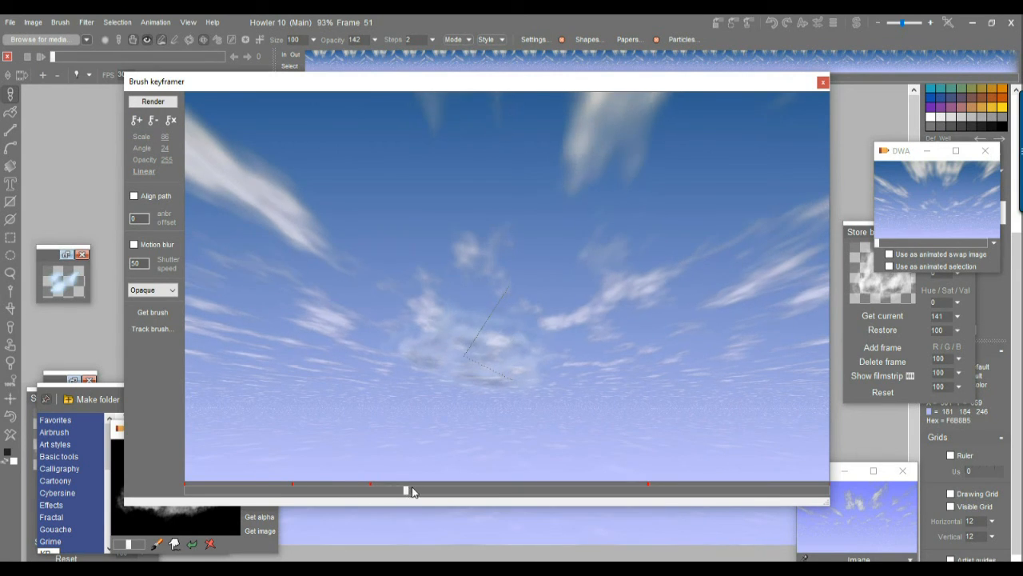
{"action": "left_click_drag", "start_coordinate": [412, 491], "coordinate": [458, 490]}
{"action": "left_click_drag", "start_coordinate": [492, 323], "coordinate": [565, 329]}
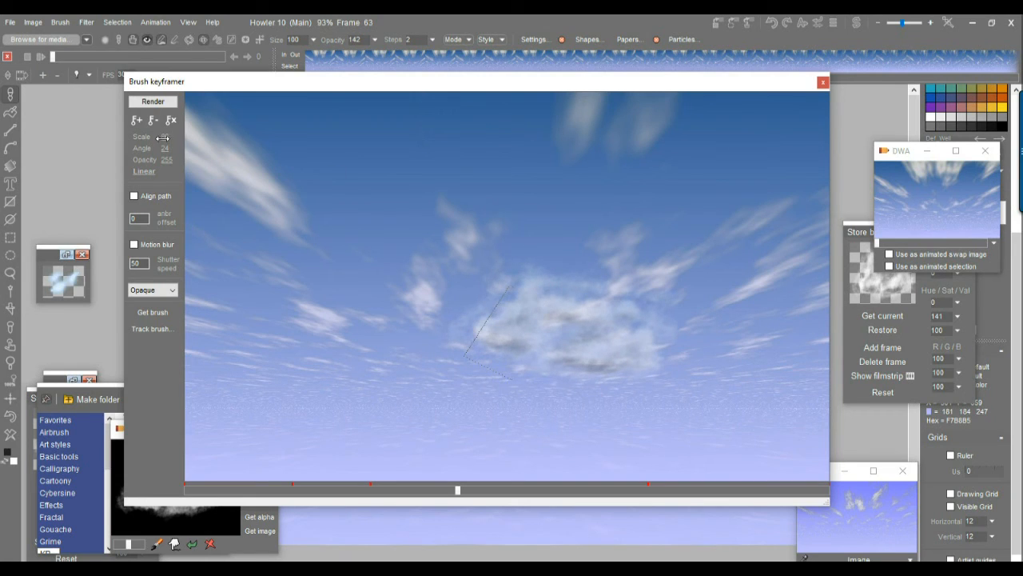
{"action": "left_click_drag", "start_coordinate": [165, 137], "coordinate": [144, 153]}
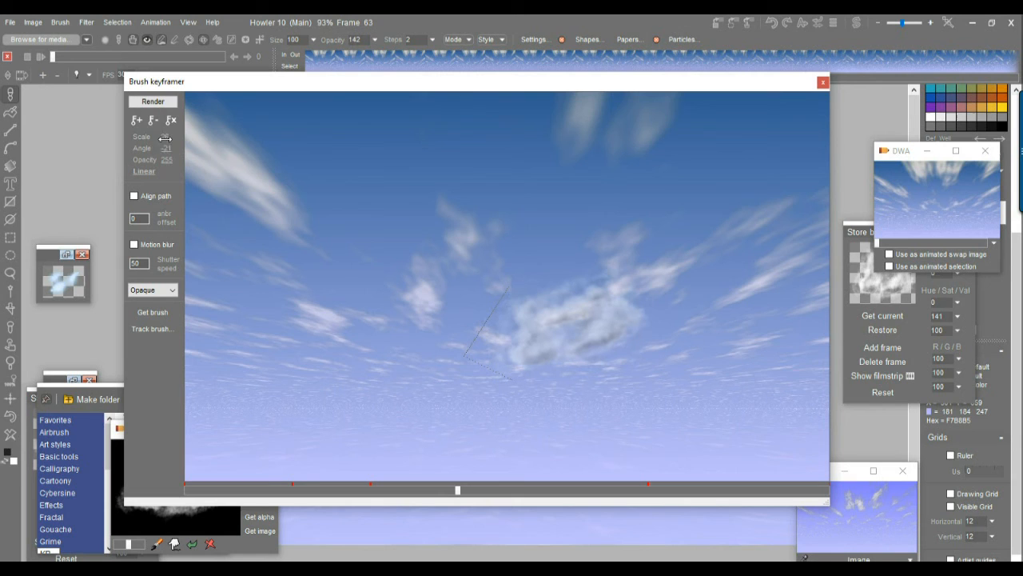
{"action": "left_click", "coordinate": [136, 120]}
- Render the keyframed cloud over the sky animation from frame 0, then clear the keyframer off the canvas and play the result
{"action": "left_click_drag", "start_coordinate": [464, 500], "coordinate": [170, 502]}
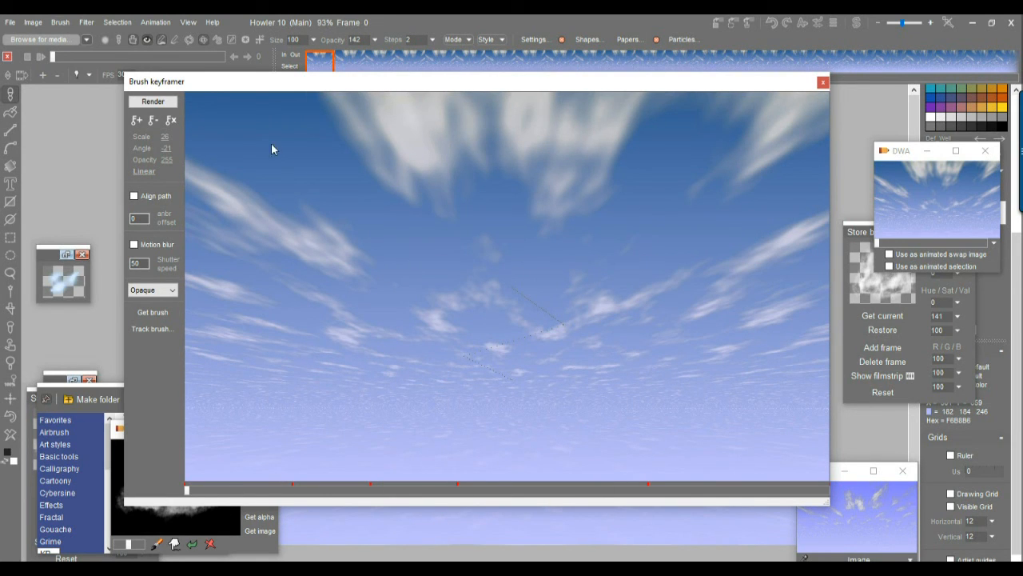
{"action": "left_click", "coordinate": [161, 100]}
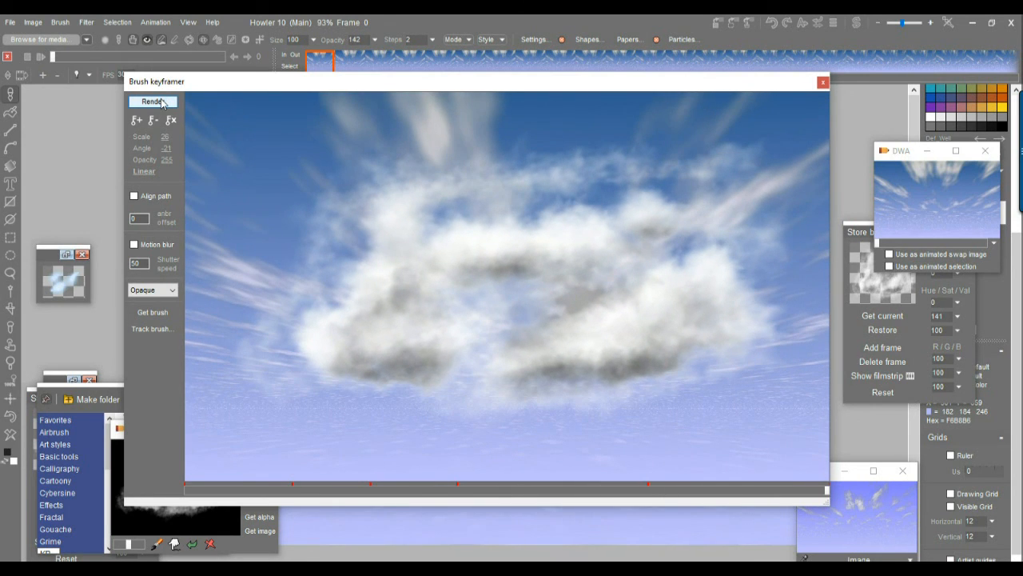
{"action": "mouse_move", "coordinate": [678, 90]}
{"action": "left_mouse_down"}
{"action": "mouse_move", "coordinate": [662, 103]}
{"action": "mouse_move", "coordinate": [506, 569]}
{"action": "left_mouse_up"}
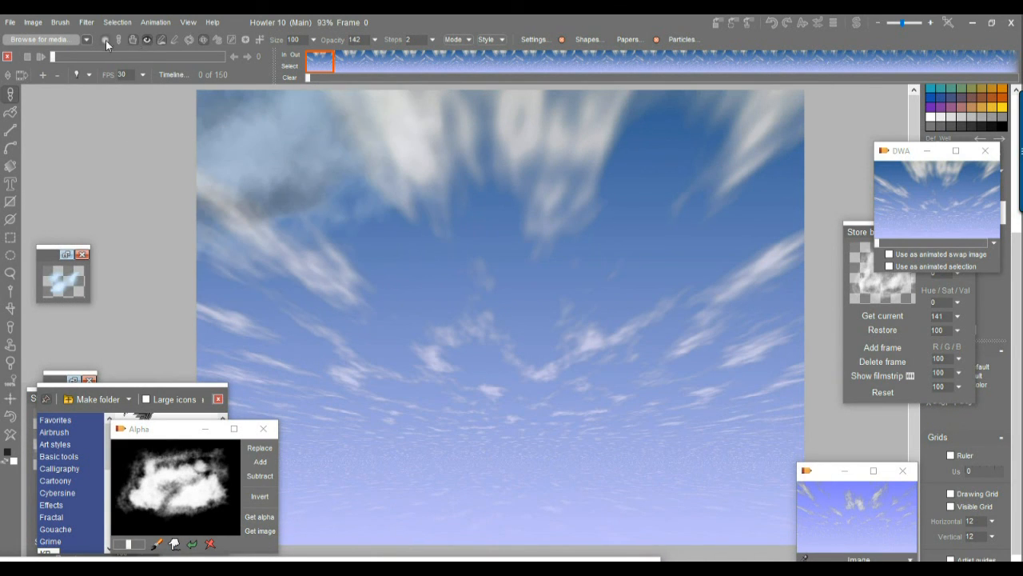
{"action": "left_click", "coordinate": [146, 37]}
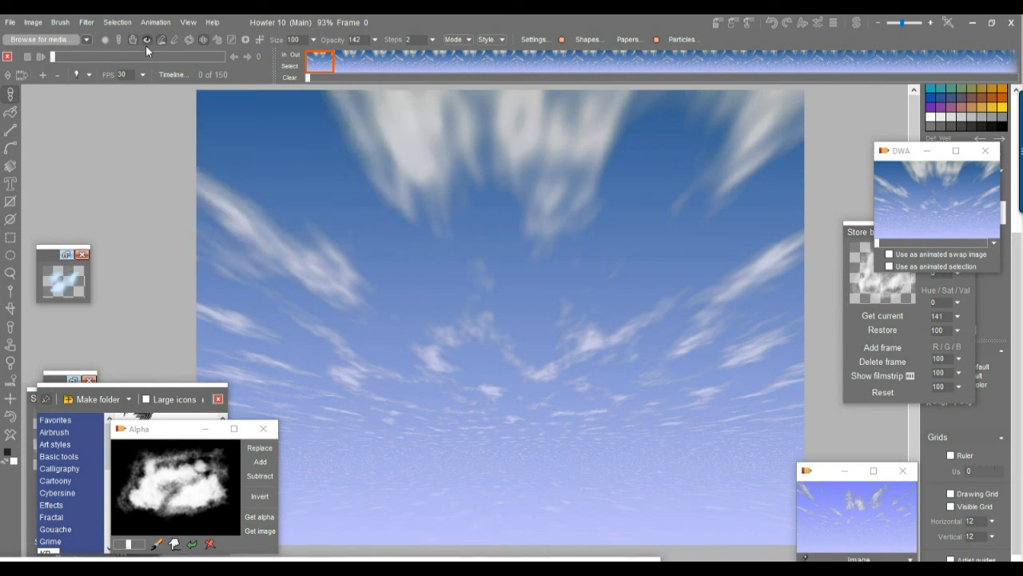
{"action": "left_click", "coordinate": [41, 57]}
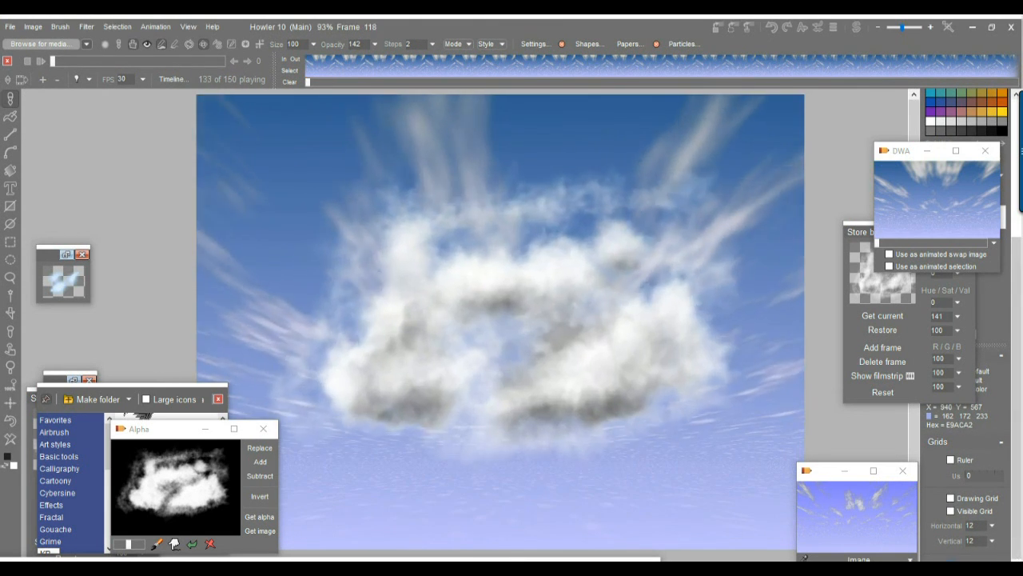
- Bring the Layers section into view and move the stored DWA and Store brush windows over the canvas's upper-right area
{"action": "left_click", "coordinate": [1001, 445]}
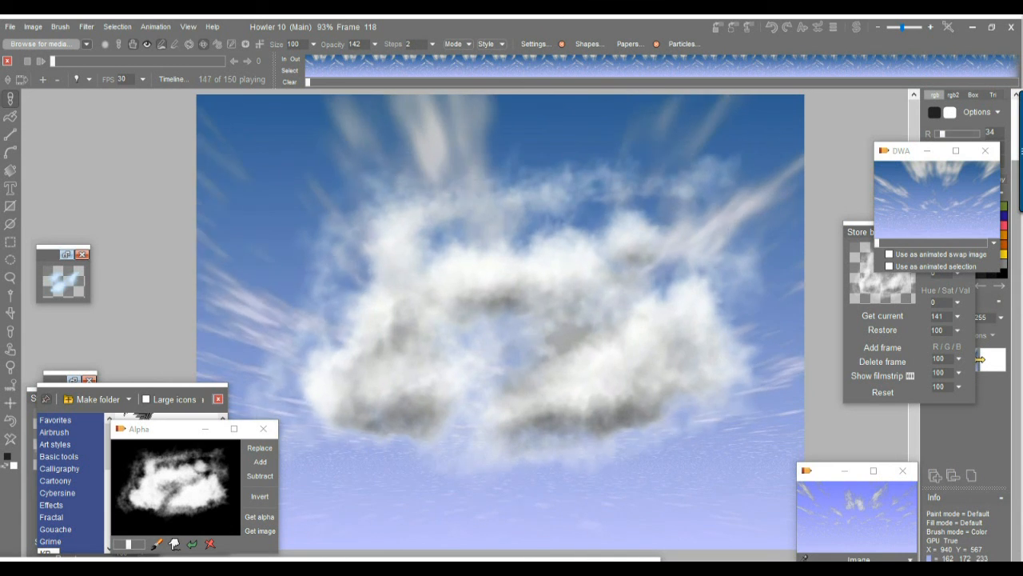
{"action": "left_click", "coordinate": [1015, 527]}
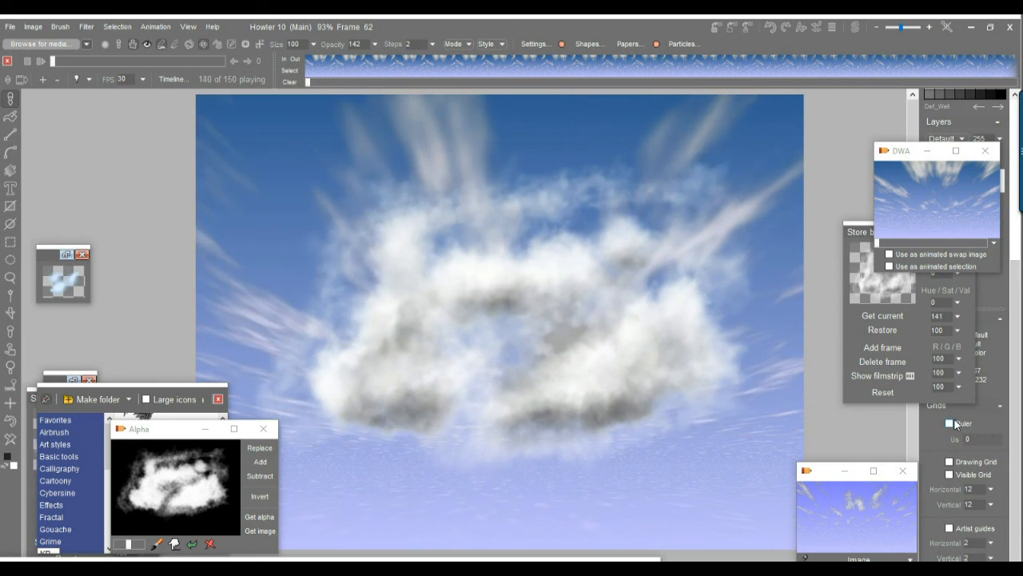
{"action": "left_click_drag", "start_coordinate": [904, 154], "coordinate": [780, 130]}
{"action": "left_click_drag", "start_coordinate": [910, 230], "coordinate": [816, 181]}
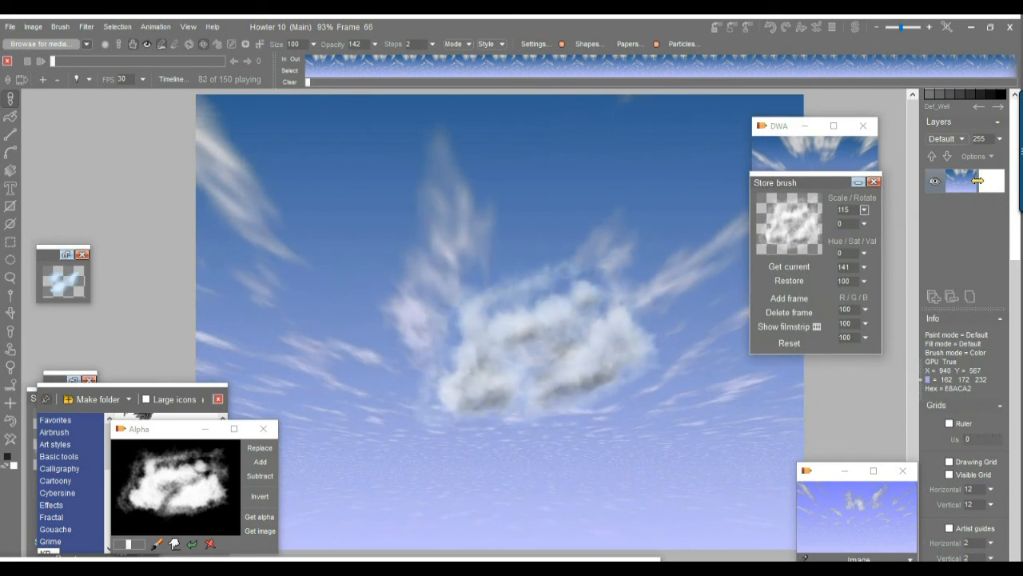